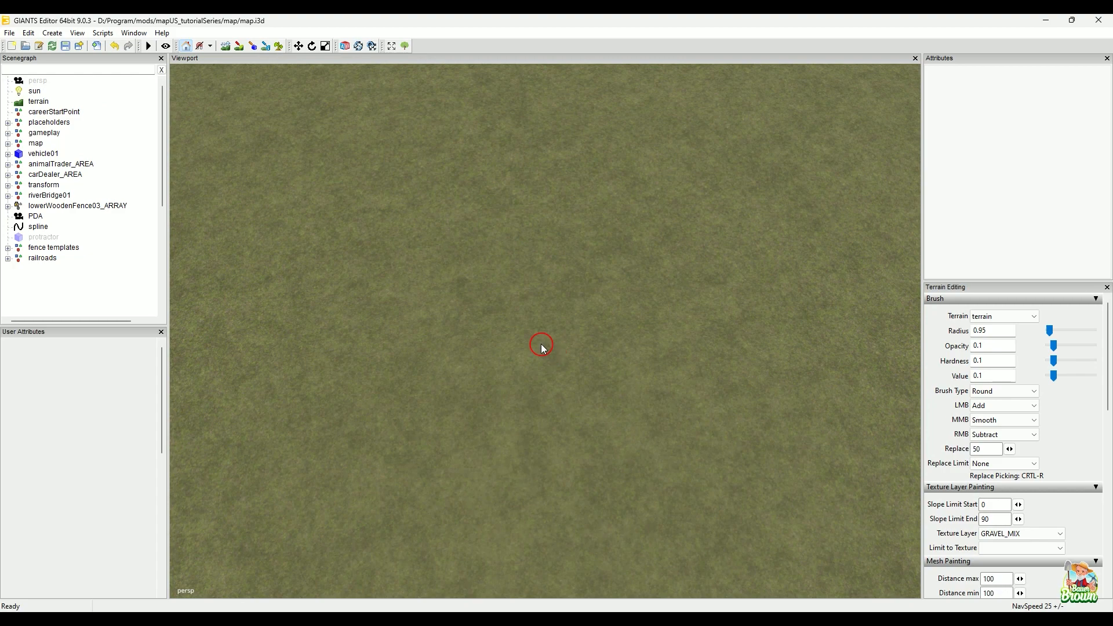
Activate terrain texture layer painting and choose CONCRETE as the texture layer.
mouse_move(574, 380)
alt+mouse_down()
mouse_move(591, 387)
mouse_move(599, 360)
mouse_move(517, 427)
mouse_move(507, 298)
mouse_move(557, 367)
alt+mouse_up()
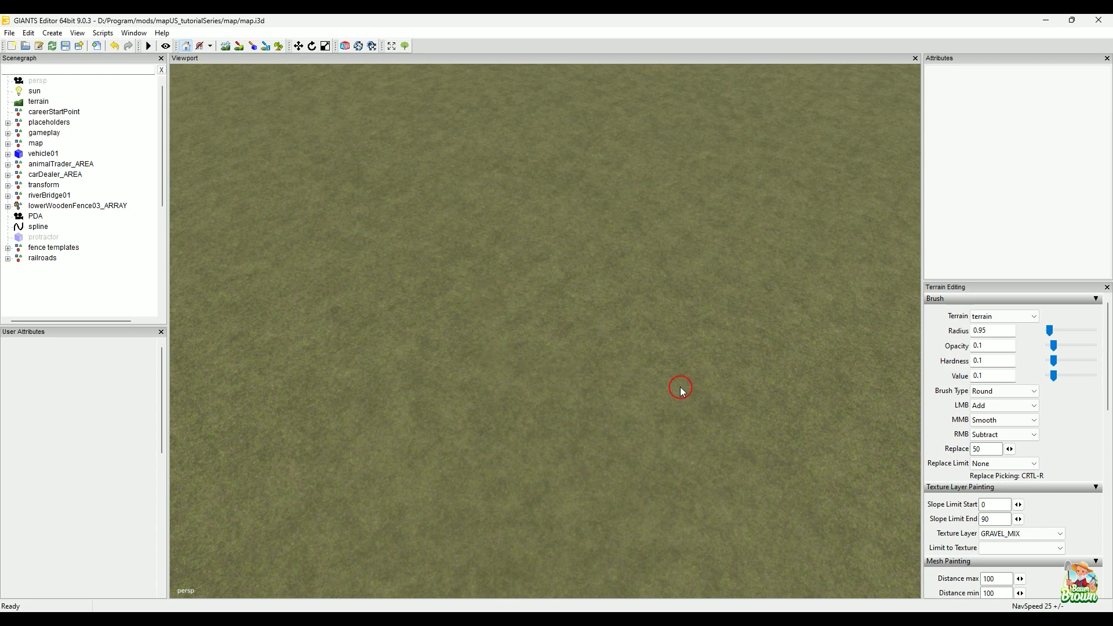
click(239, 47)
click(1060, 533)
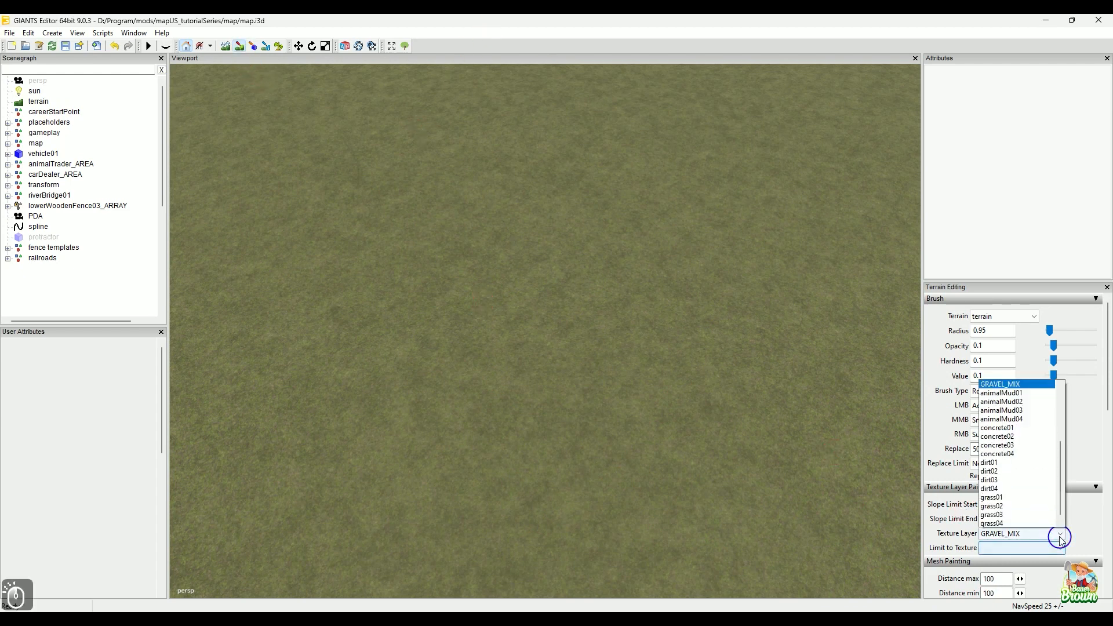
scroll(1031, 336, up, 7)
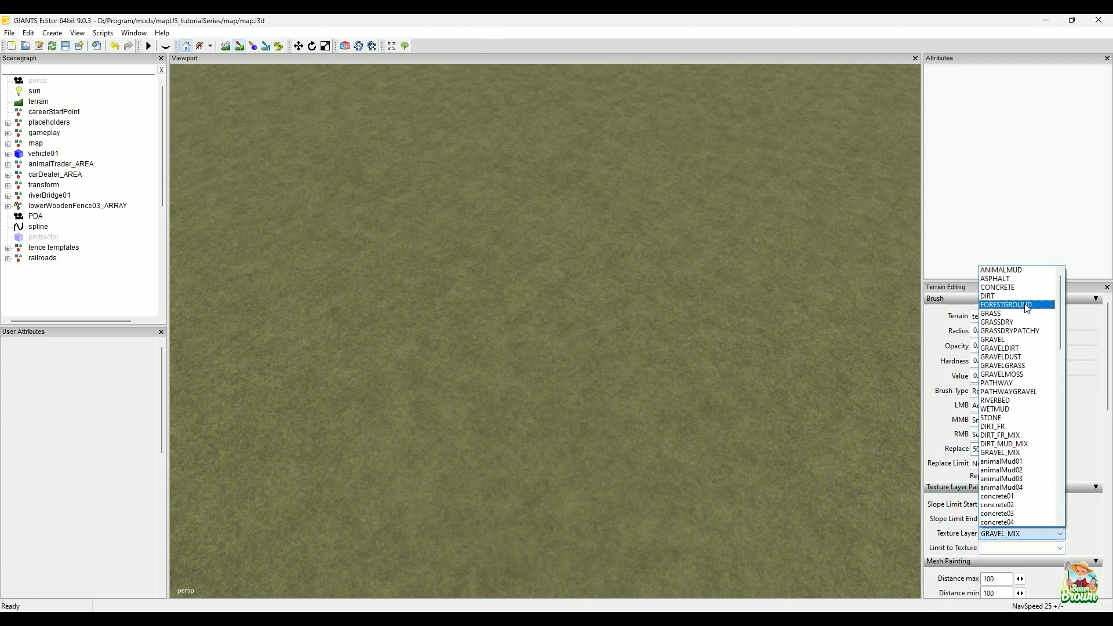
click(1021, 287)
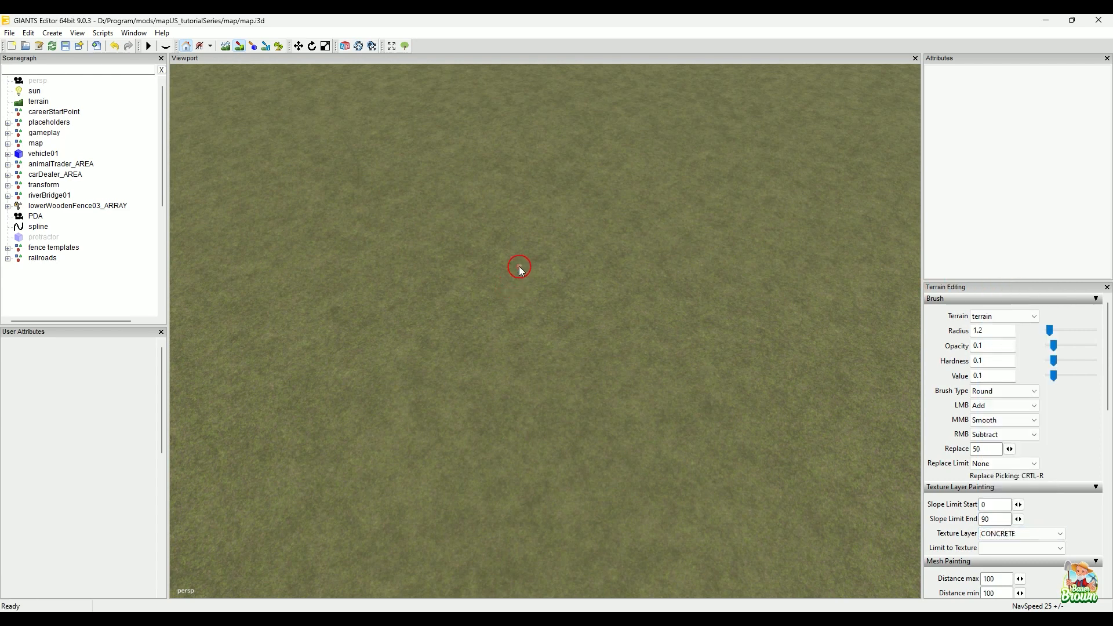
Enlarge the brush radius to 7.95 and paint a large closed concrete loop on the grass.
scroll(520, 266, up, 20)
scroll(520, 266, up, 4)
mouse_move(561, 200)
mouse_down()
mouse_move(472, 186)
mouse_move(427, 346)
mouse_move(571, 408)
mouse_move(621, 283)
mouse_move(597, 219)
mouse_move(509, 186)
mouse_up()
click(682, 306)
alt+drag(680, 338, 541, 562)
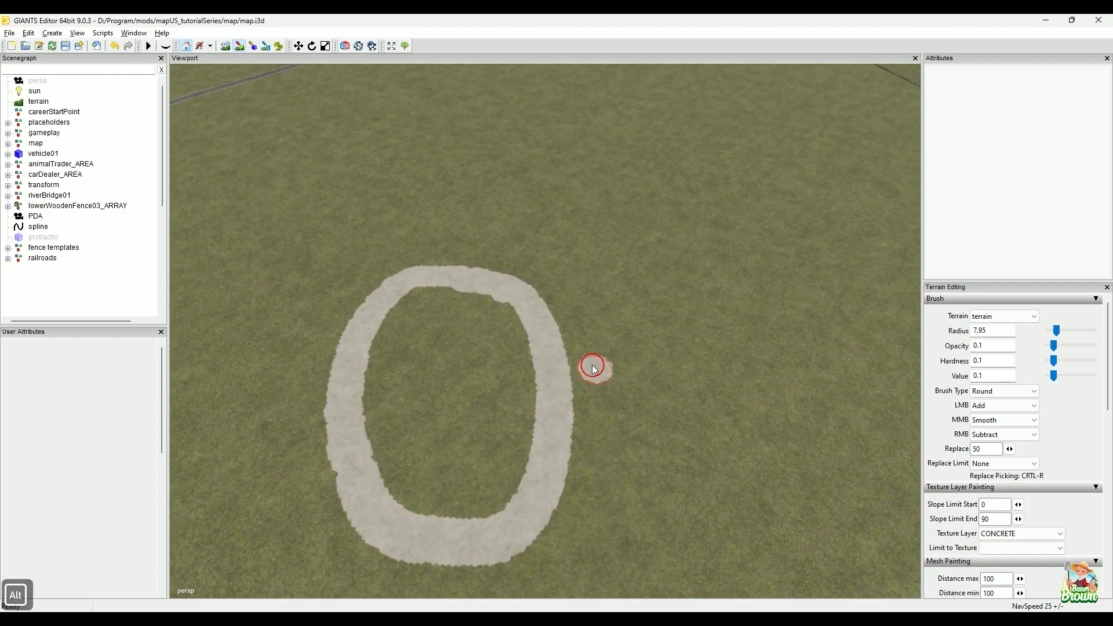
Inspect the painted concrete loop up close and from farther away.
alt+middle_drag(594, 369, 617, 264)
alt+right_drag(444, 466, 841, 429)
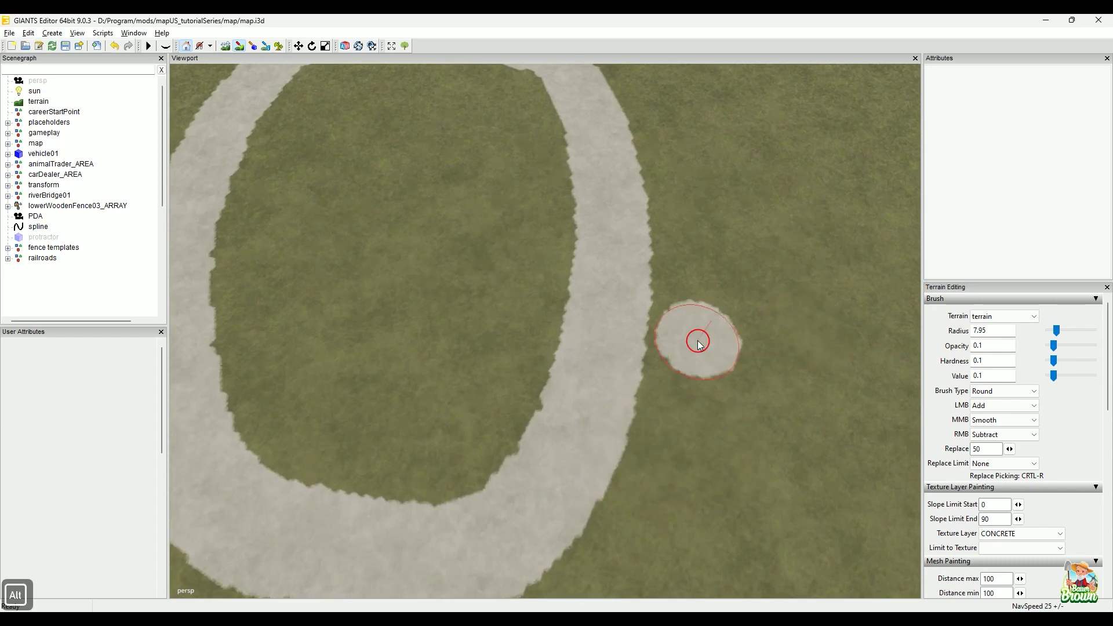
alt+right_drag(698, 341, 510, 408)
drag(510, 408, 475, 413)
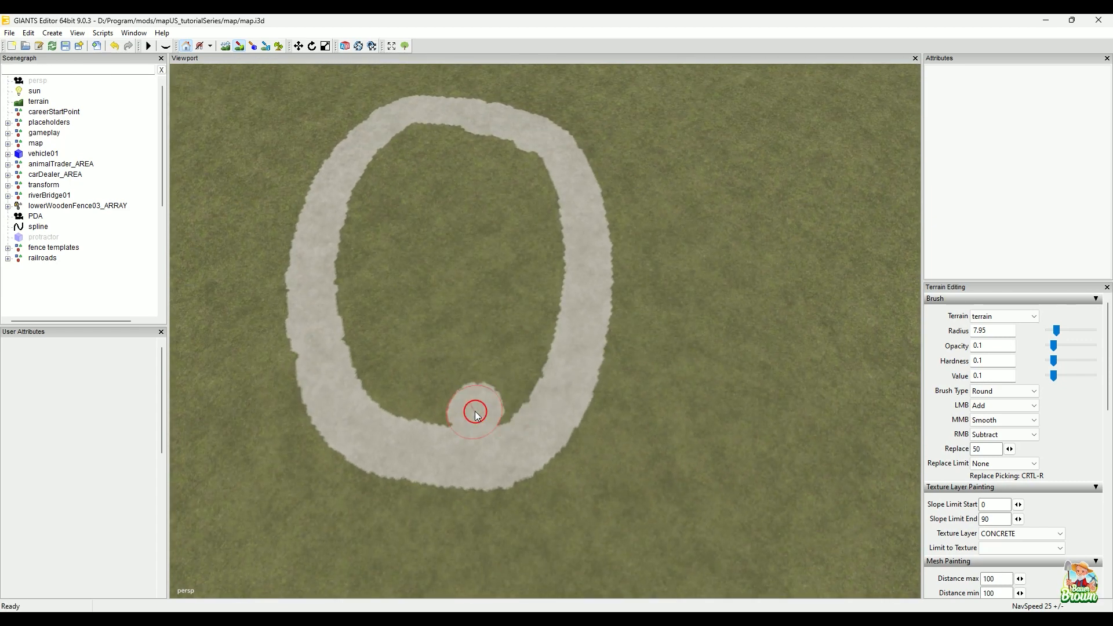
key(ctrl+z)
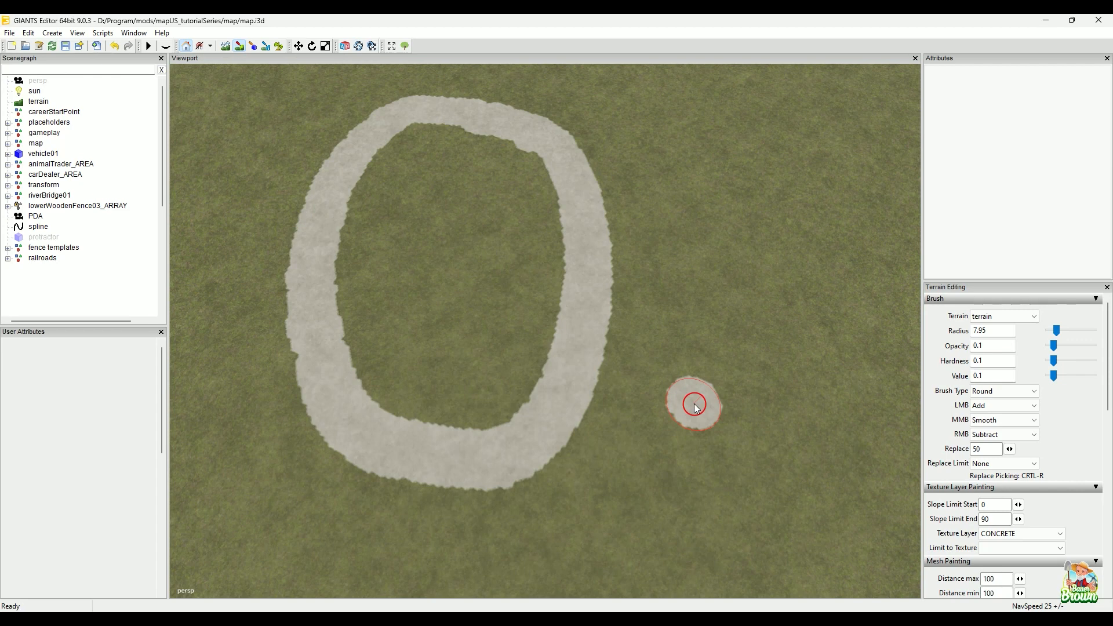
drag(694, 404, 694, 402)
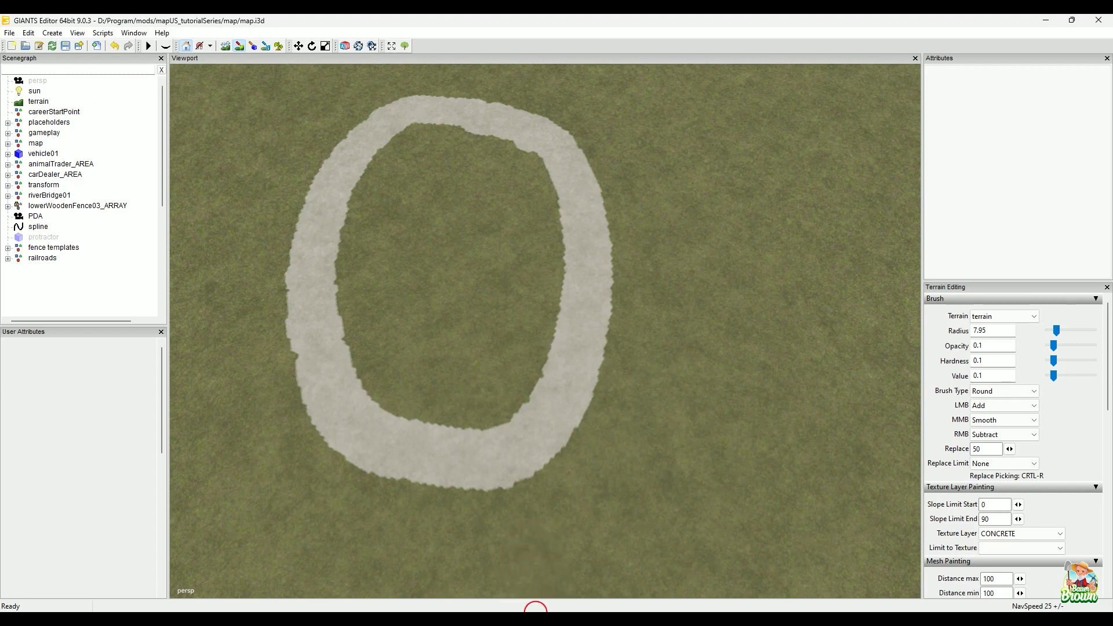
Switch to File Explorer and open the data folder inside the map folder of the mapUS_tutorialSeries mod.
click(526, 619)
click(454, 554)
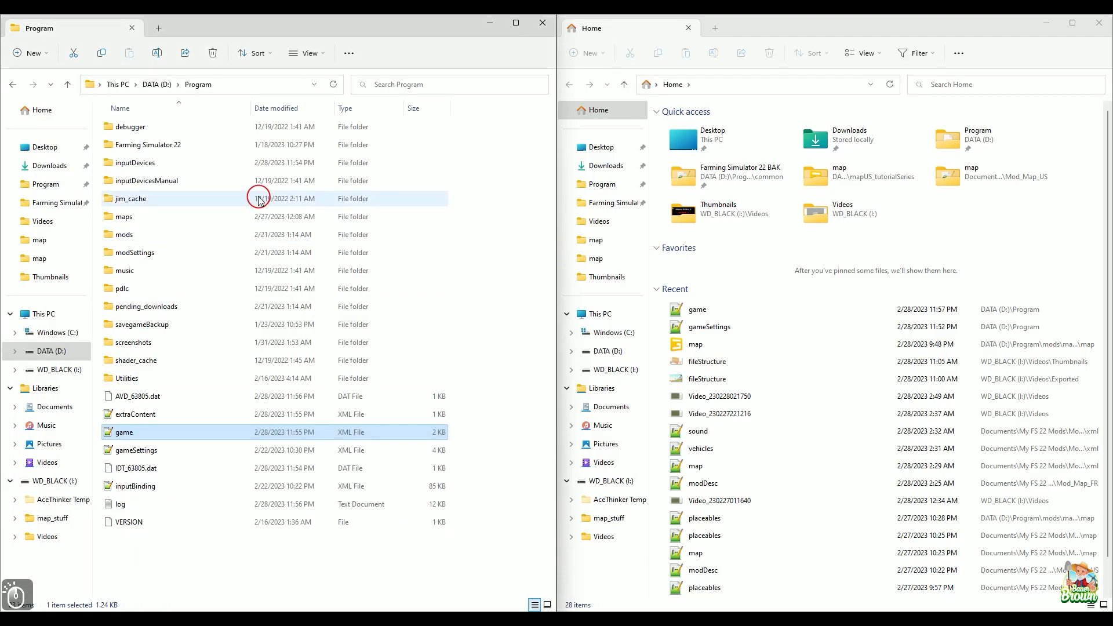
double_click(129, 235)
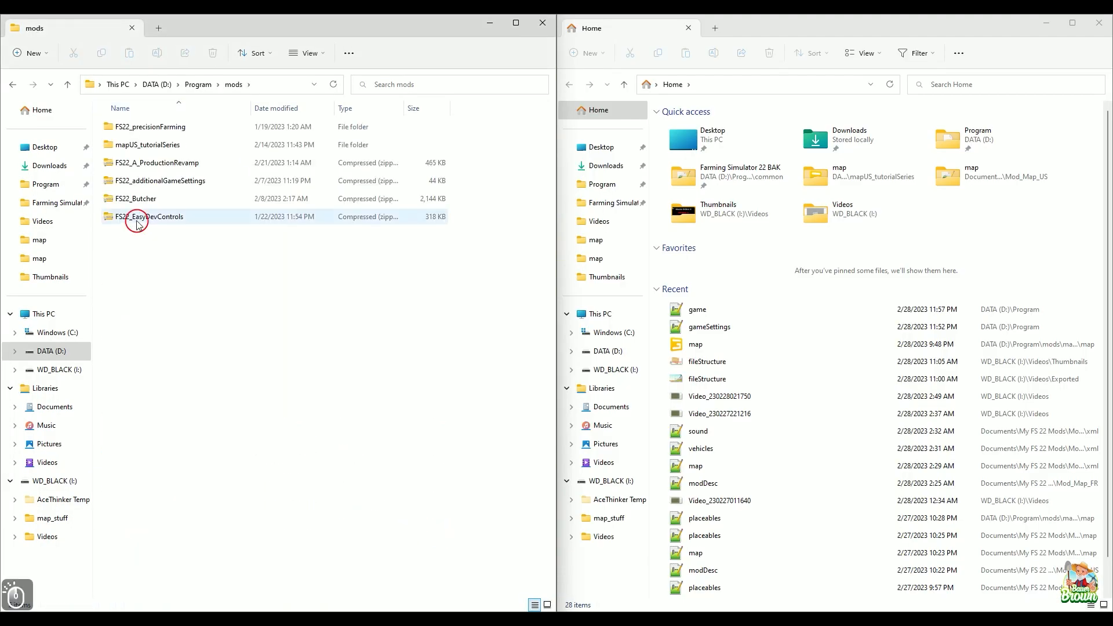
double_click(153, 146)
double_click(149, 127)
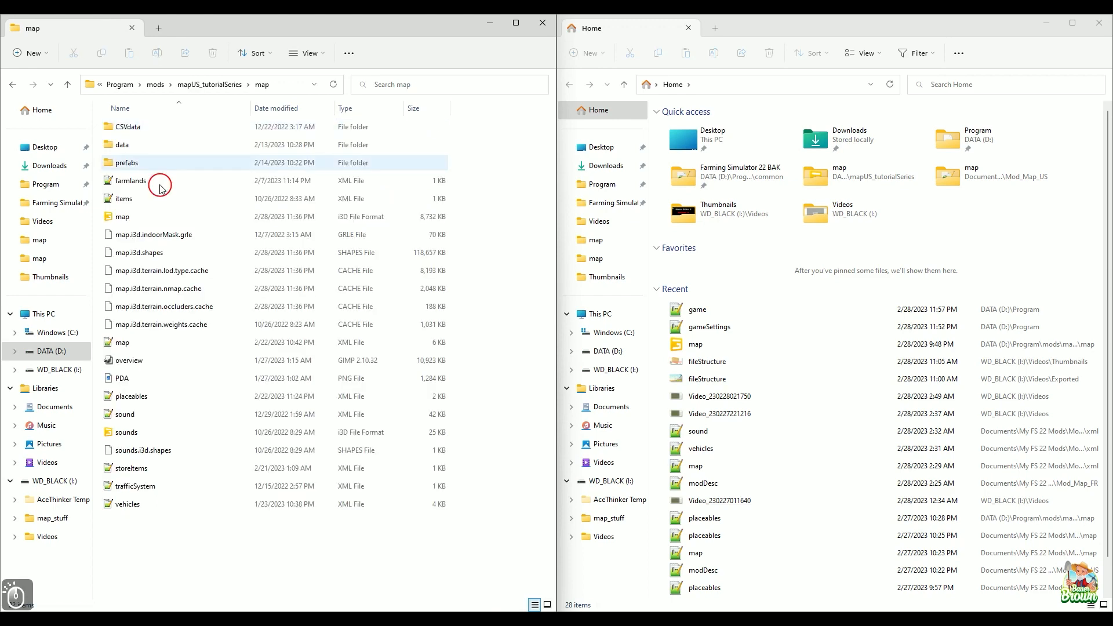
double_click(142, 144)
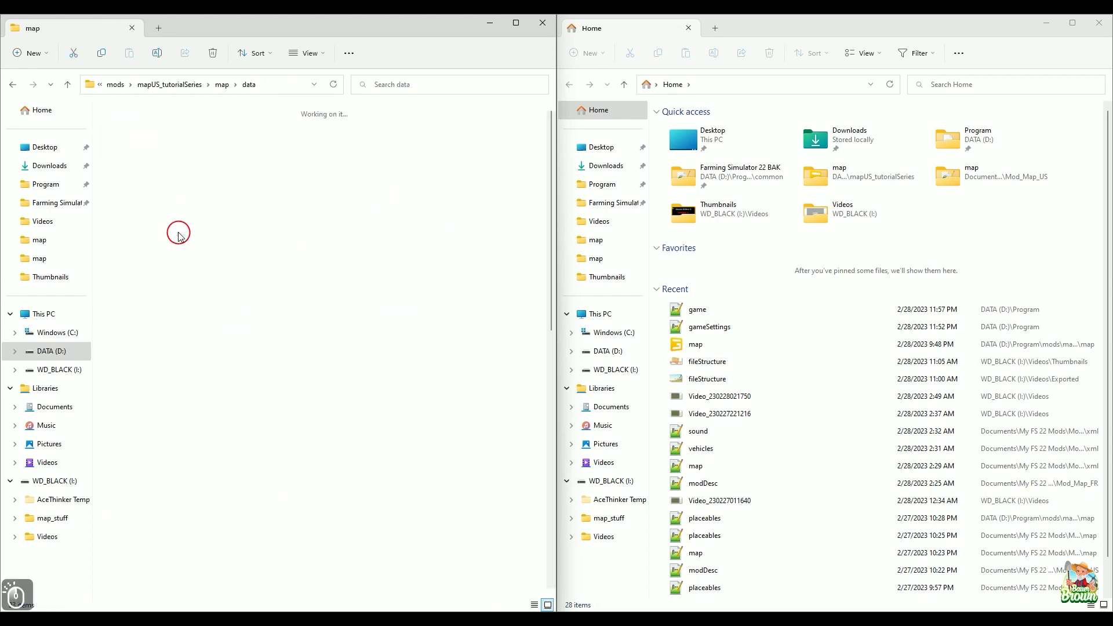
mouse_move(176, 147)
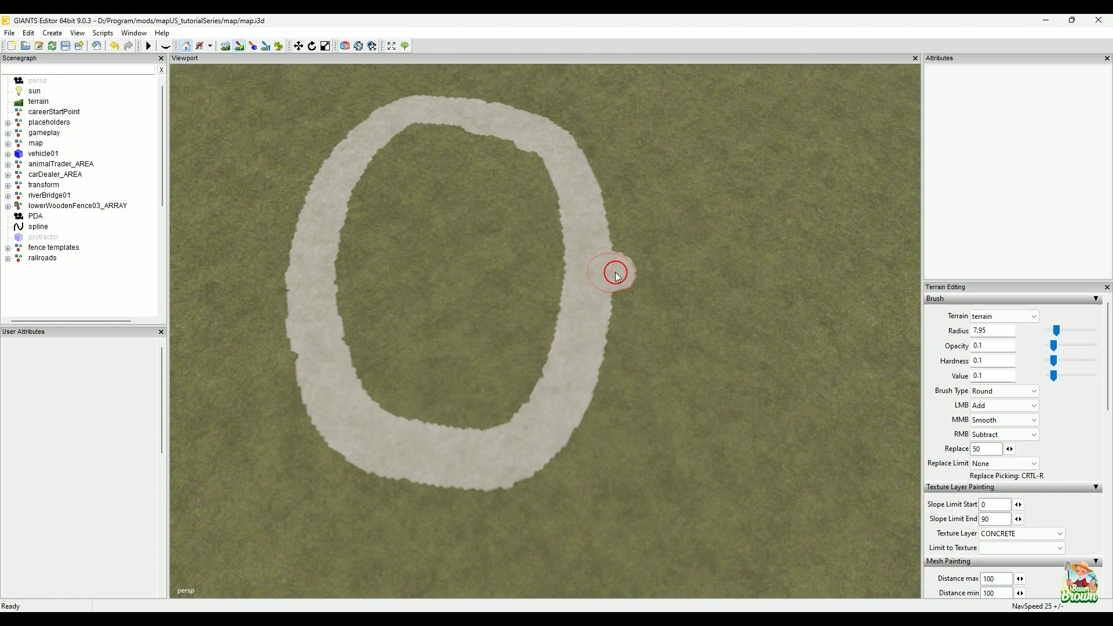
Examine the edges and shape of the painted concrete loop from several distances and angles.
alt+click(684, 200)
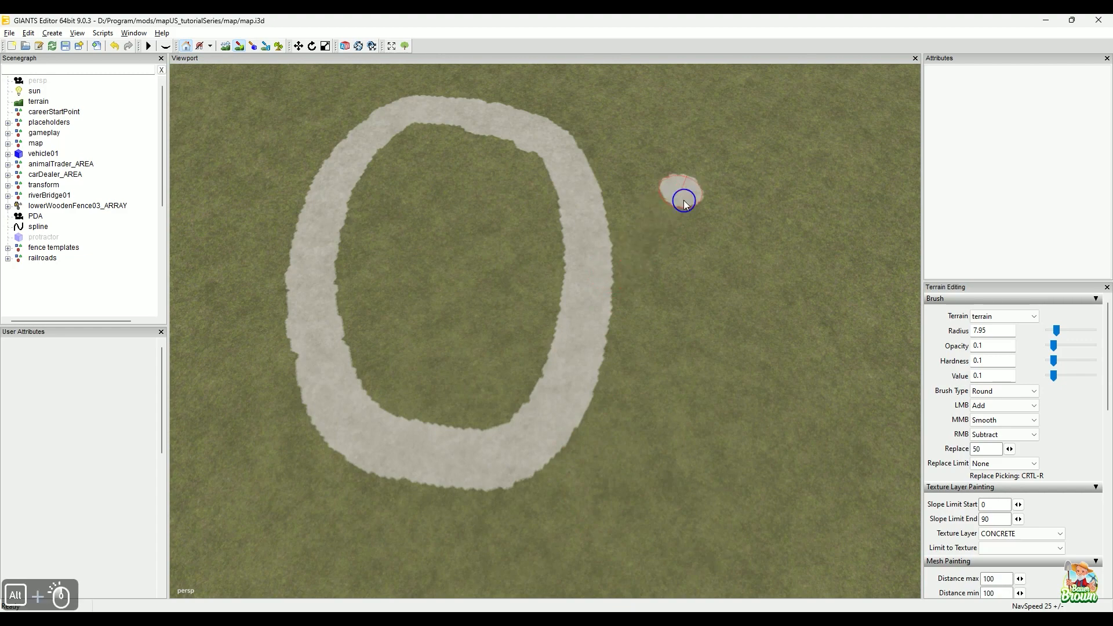
alt+drag(684, 200, 682, 243)
alt+middle_drag(682, 243, 611, 443)
alt+drag(611, 442, 602, 395)
alt+right_drag(539, 440, 785, 249)
mouse_move(676, 368)
alt+mouse_down()
mouse_move(701, 325)
mouse_move(659, 338)
alt+mouse_up()
alt+click(700, 324)
alt+right_drag(659, 338, 620, 370)
alt+middle_drag(642, 363, 650, 354)
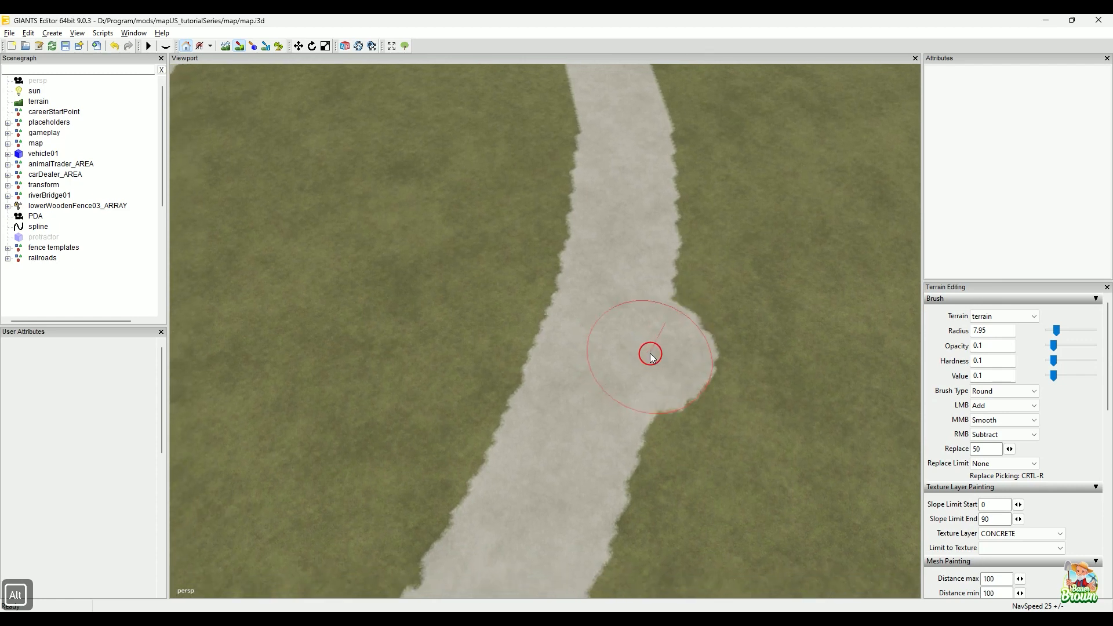
alt+drag(691, 355, 702, 356)
alt+right_drag(718, 355, 702, 360)
alt+middle_drag(687, 409, 679, 392)
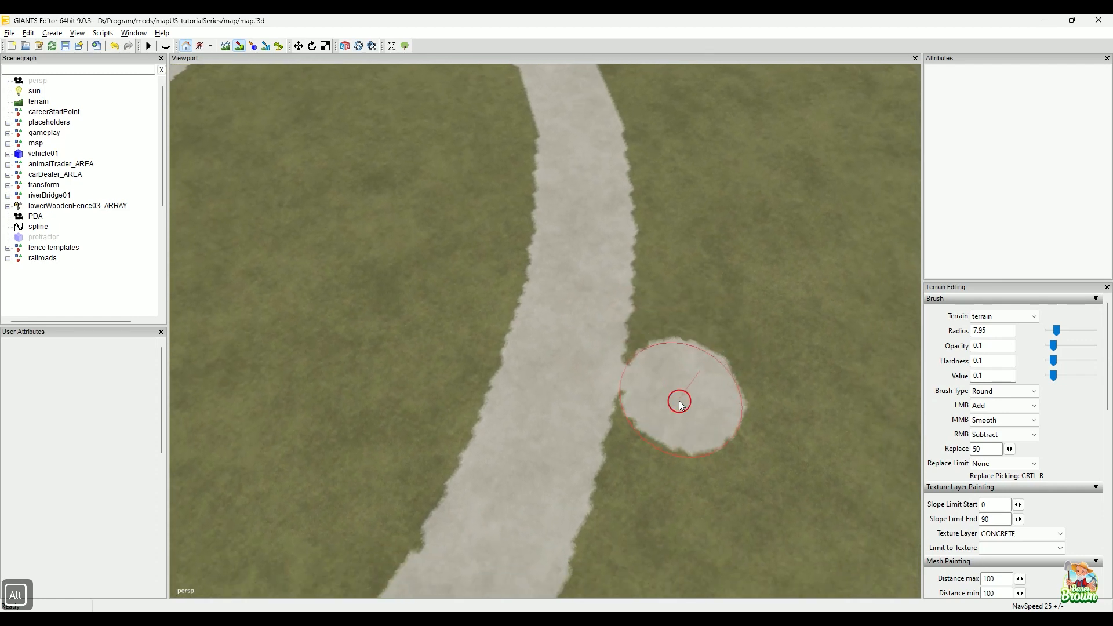
alt+drag(671, 413, 690, 402)
alt+right_drag(664, 390, 487, 449)
alt+middle_drag(542, 434, 588, 432)
alt+drag(562, 442, 579, 442)
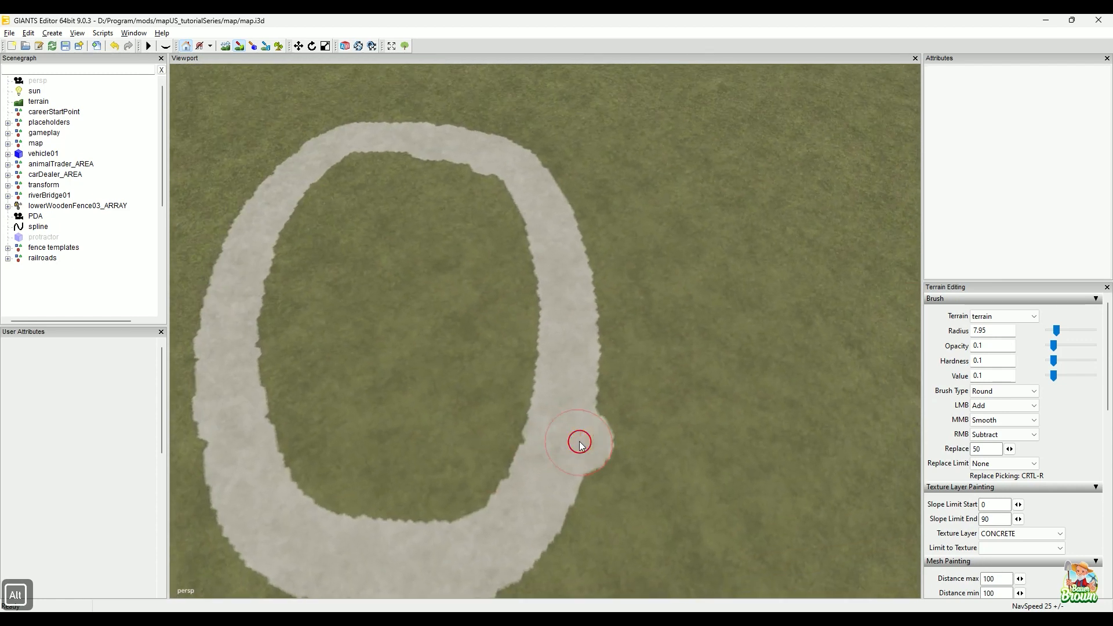
alt+right_drag(580, 442, 524, 450)
alt+middle_drag(524, 449, 584, 417)
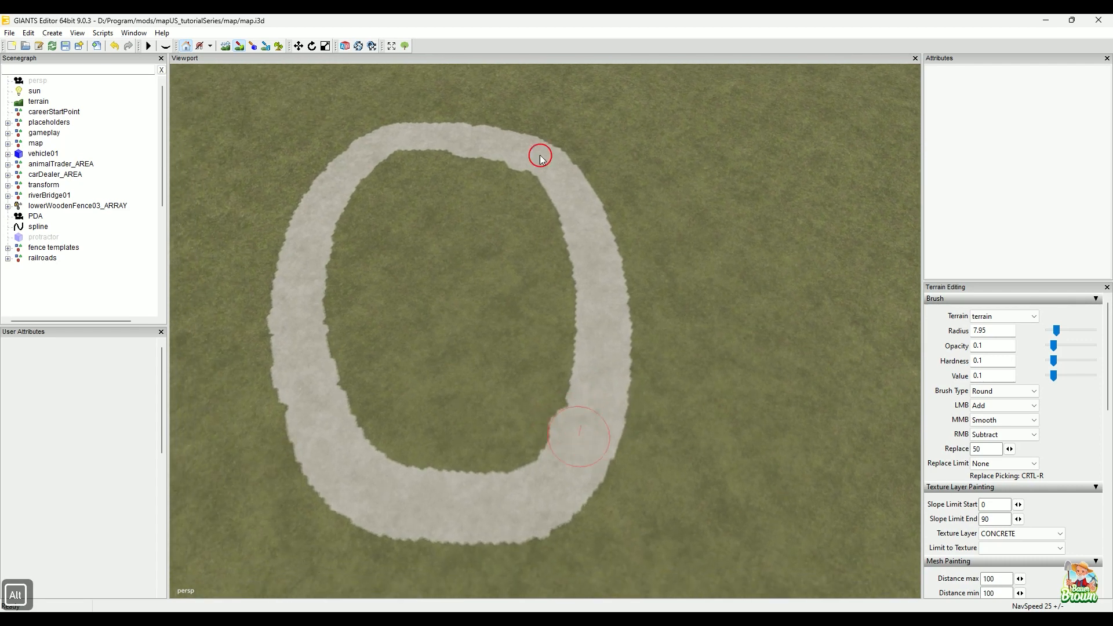
click(683, 394)
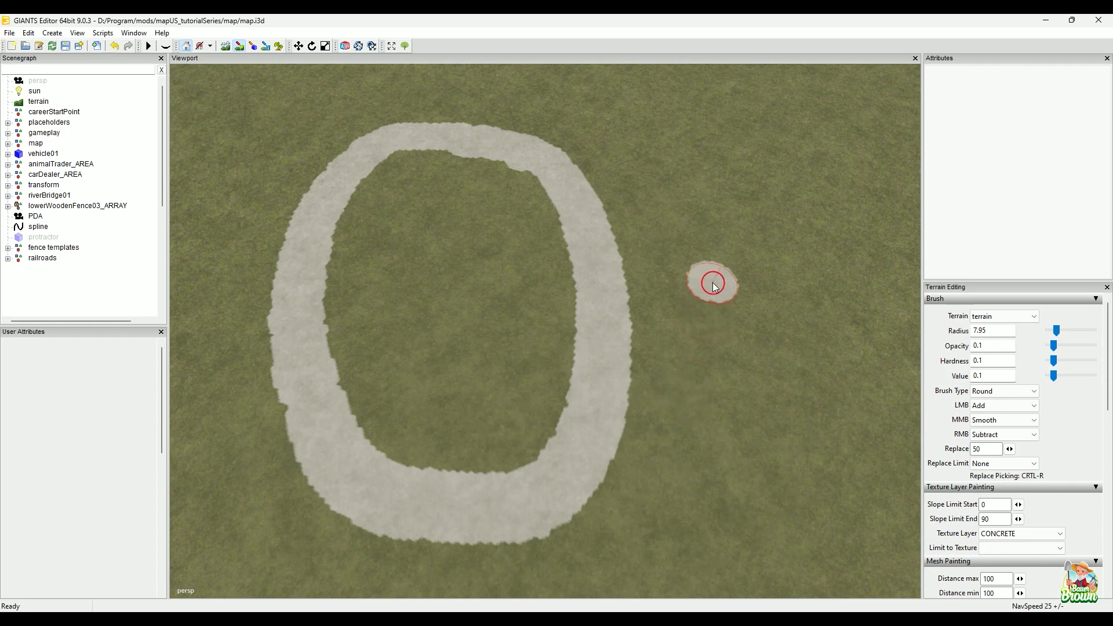
alt+drag(713, 283, 707, 325)
alt+middle_drag(701, 390, 705, 321)
mouse_move(705, 323)
alt+mouse_down()
mouse_move(690, 365)
mouse_move(697, 388)
mouse_move(632, 427)
alt+mouse_up()
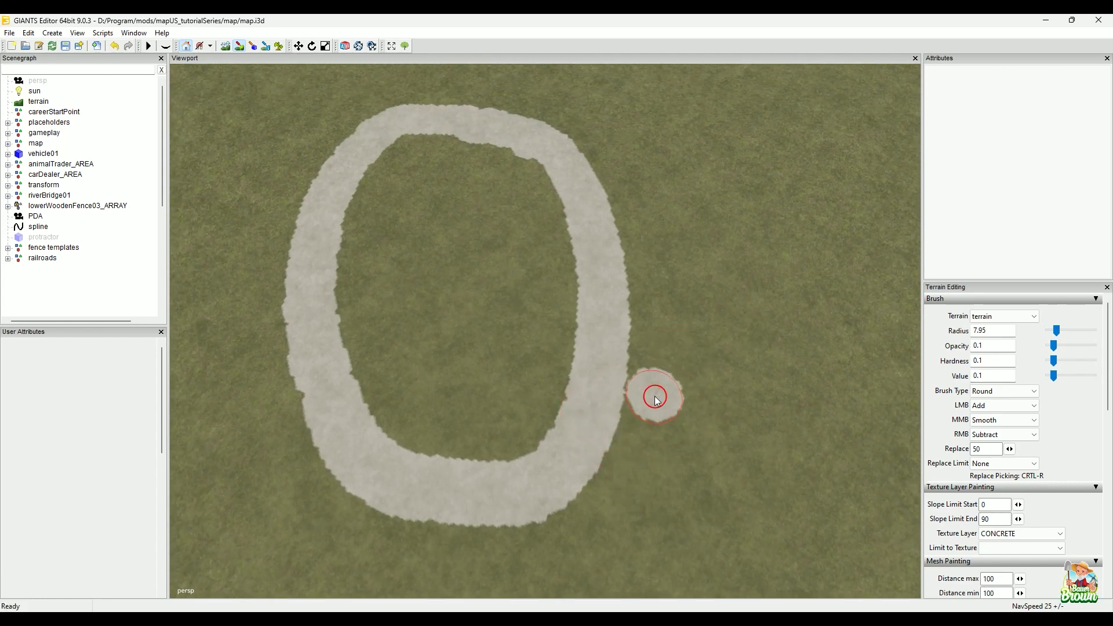
alt+drag(629, 385, 508, 430)
alt+right_drag(507, 430, 658, 366)
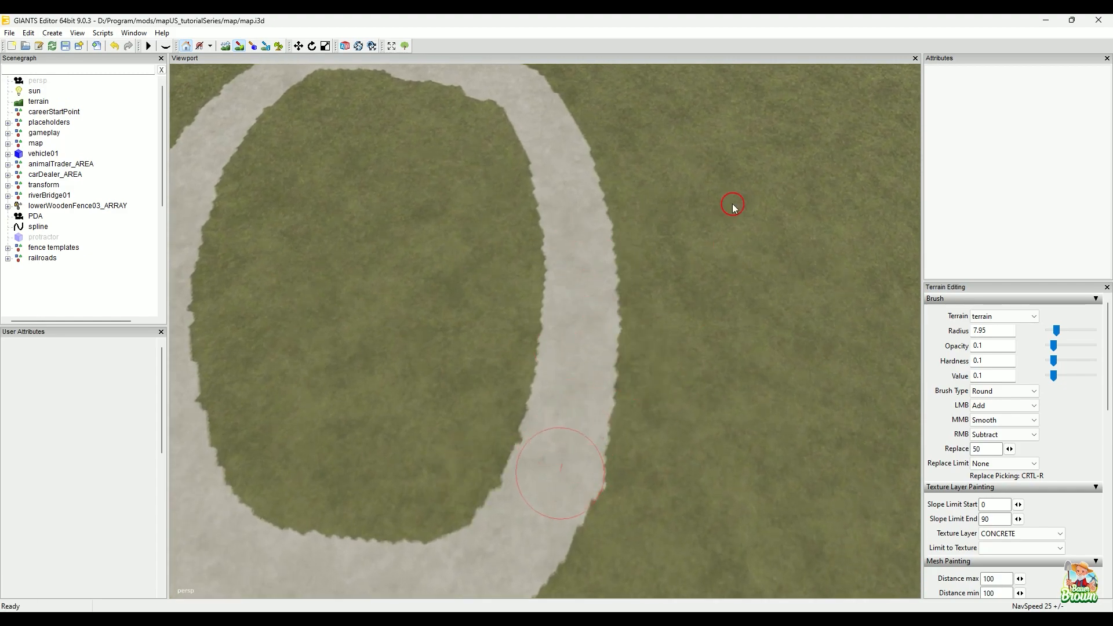
mouse_move(745, 210)
alt+middle_down()
mouse_move(624, 420)
mouse_move(697, 305)
mouse_move(724, 218)
alt+middle_up()
alt+right_drag(633, 387, 721, 268)
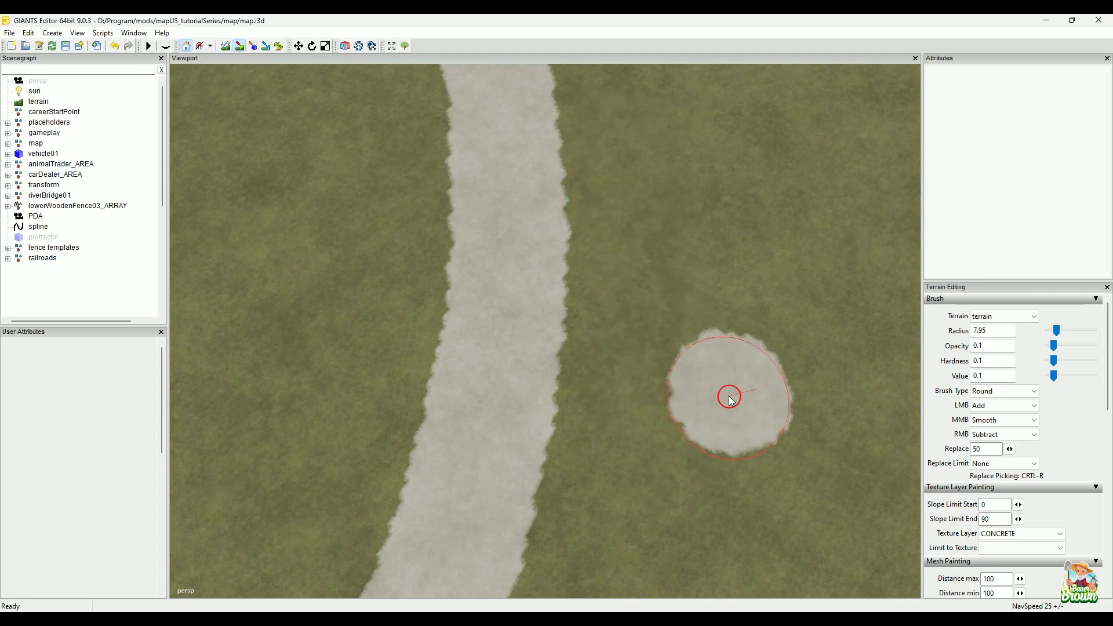
alt+right_drag(772, 388, 603, 485)
alt+middle_drag(618, 461, 698, 385)
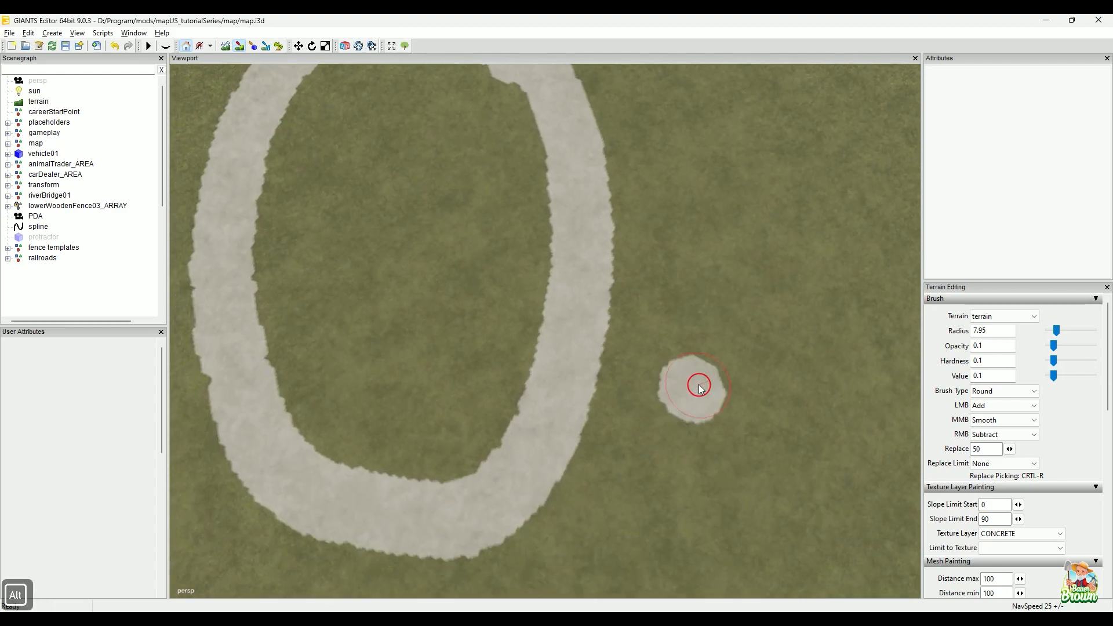
alt+drag(692, 405, 677, 415)
alt+middle_drag(665, 425, 721, 388)
alt+drag(721, 388, 720, 398)
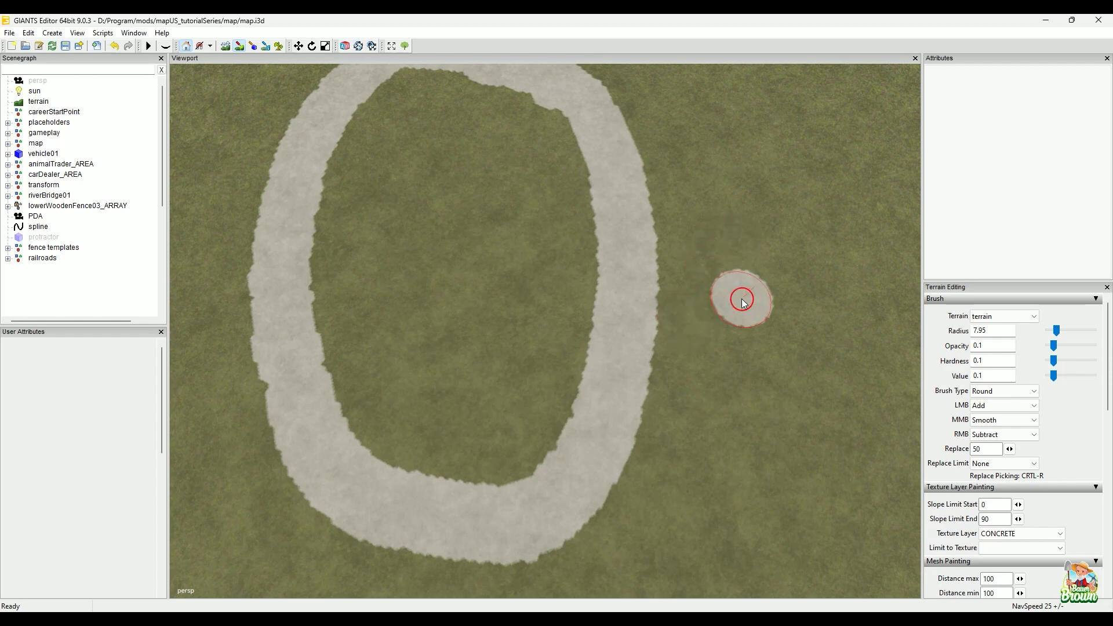
alt+right_drag(726, 359, 668, 436)
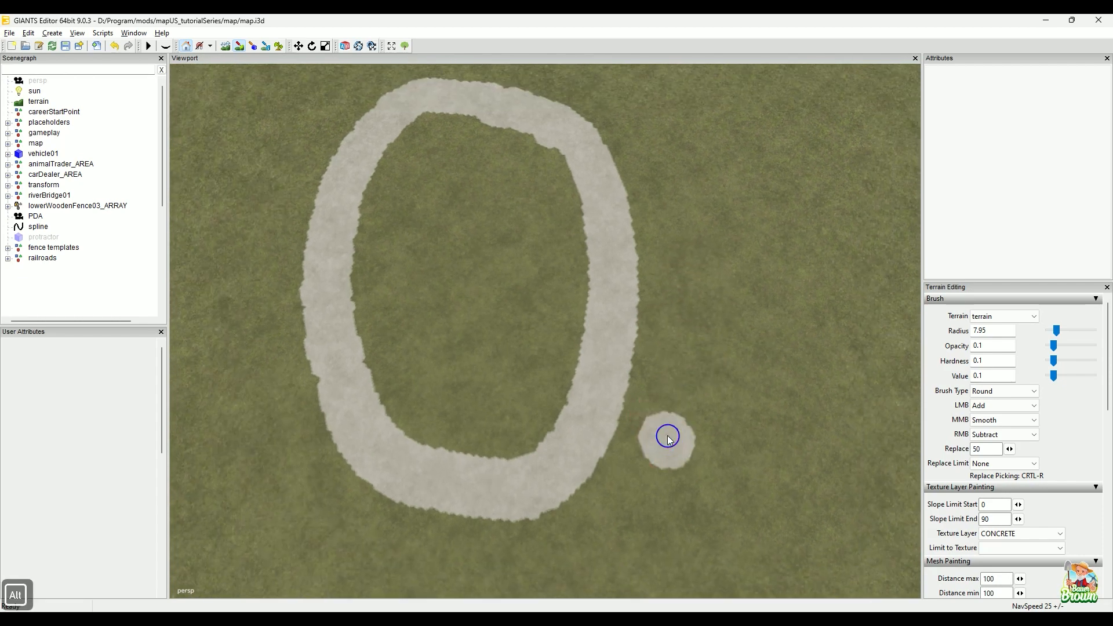
alt+drag(668, 436, 670, 431)
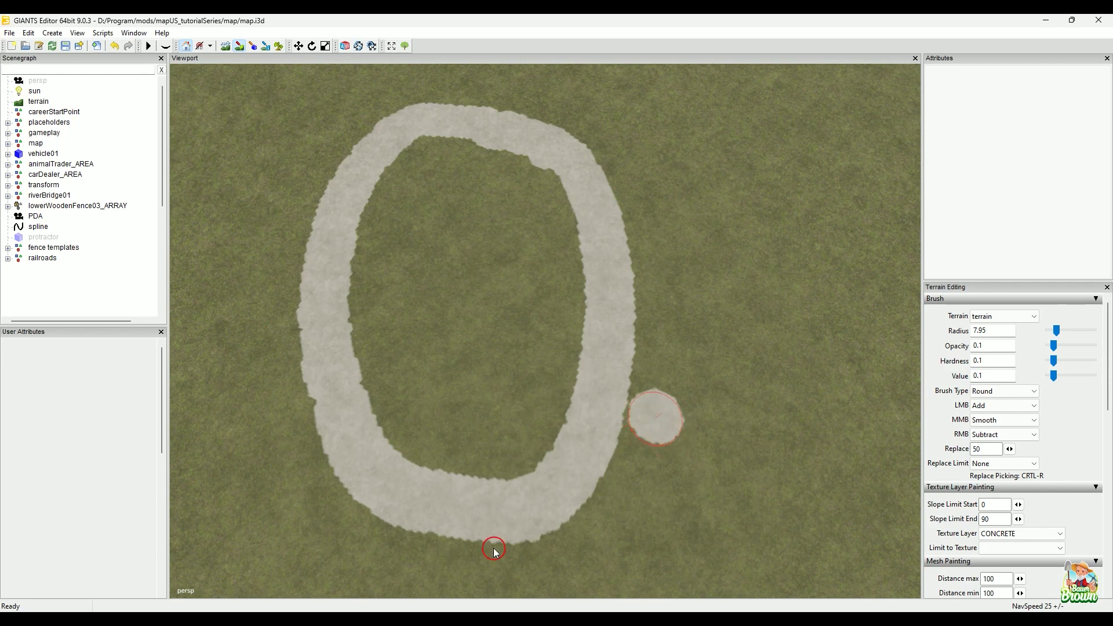
View the map's data folder in File Explorer, and minimize both Explorer windows to return to GIANTS Editor.
key(ctrl+z)
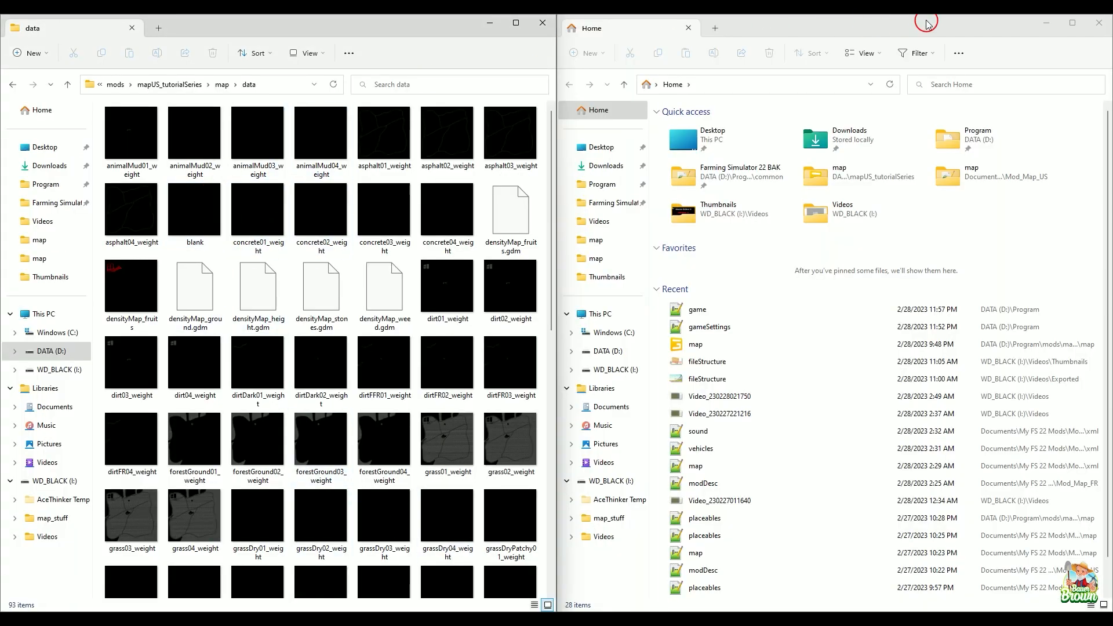
click(1050, 26)
click(1049, 26)
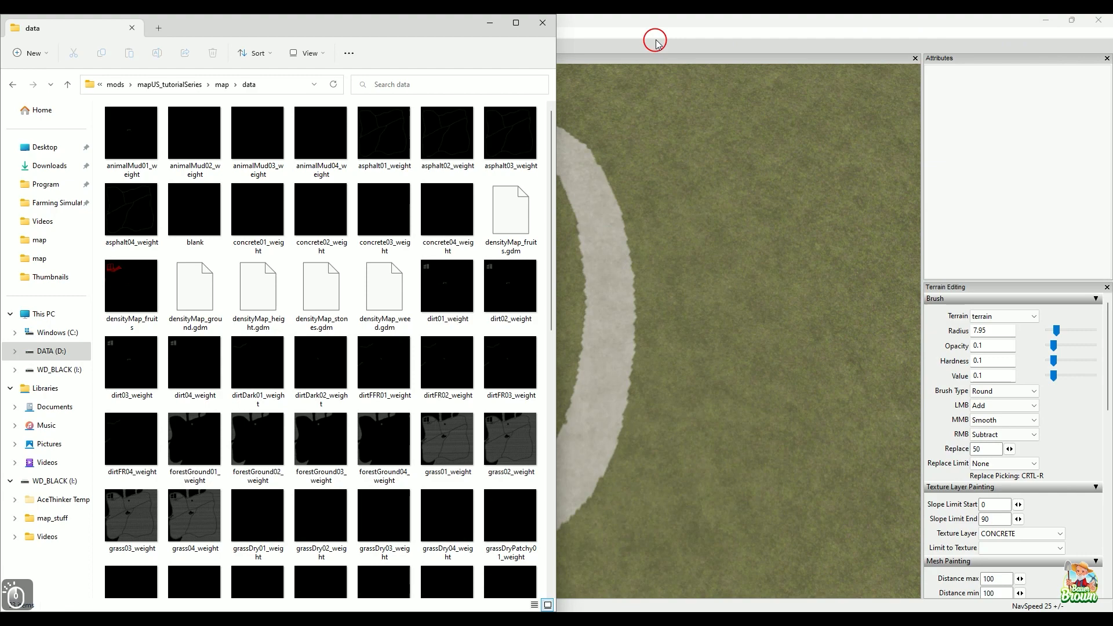
click(490, 23)
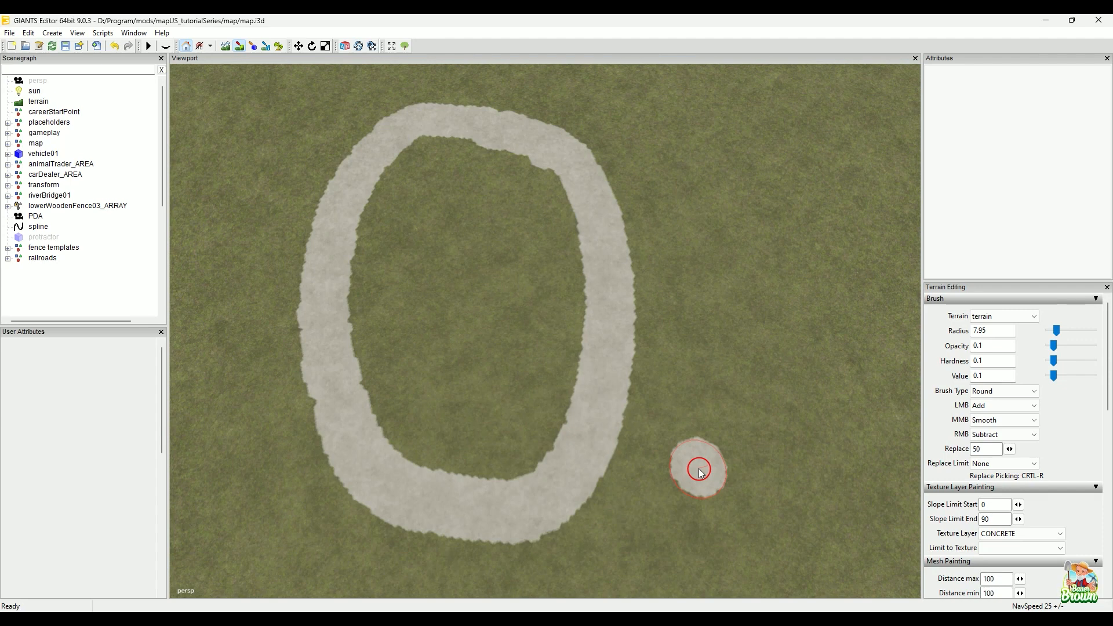
Review the weight map images in the map's data folder, including grass01_weight, and return to GIANTS Editor.
mouse_move(523, 619)
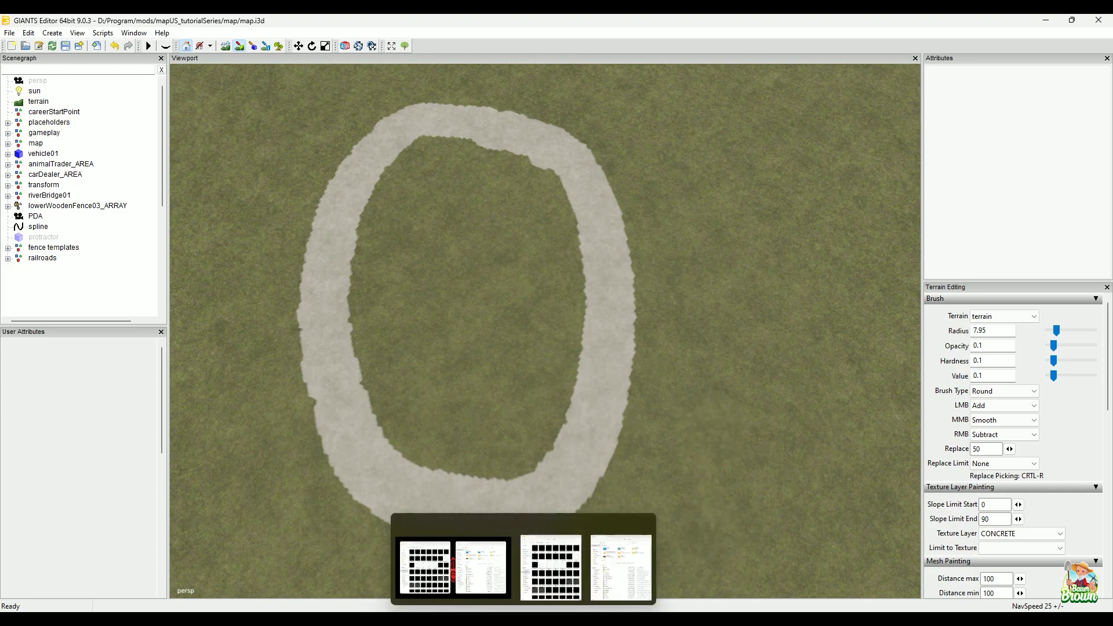
click(403, 534)
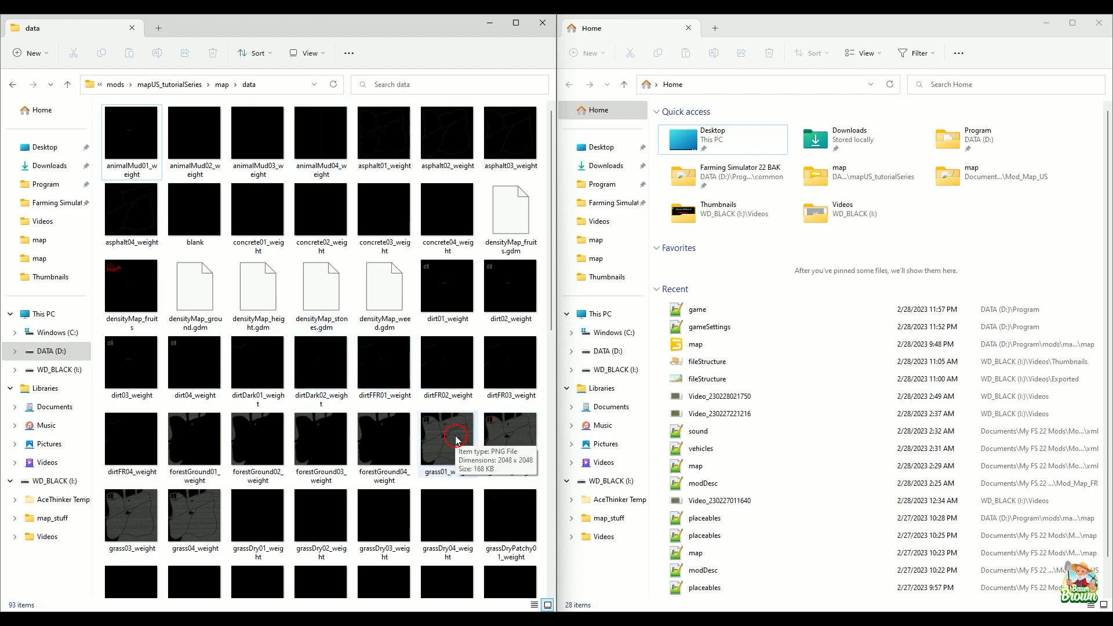
scroll(449, 441, down, 3)
scroll(316, 388, up, 3)
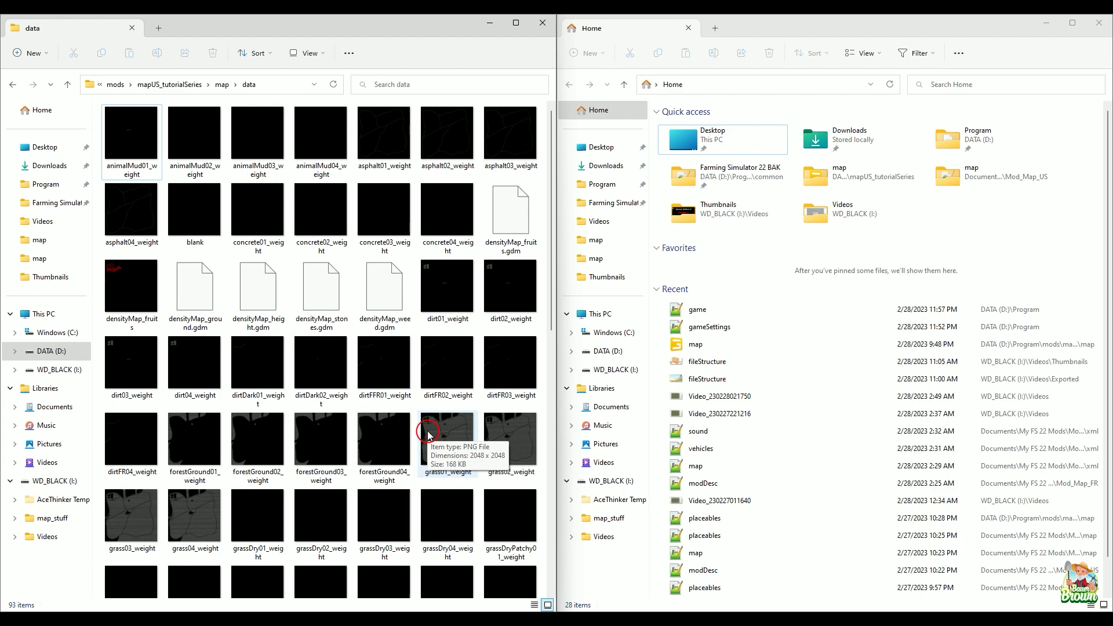
click(491, 23)
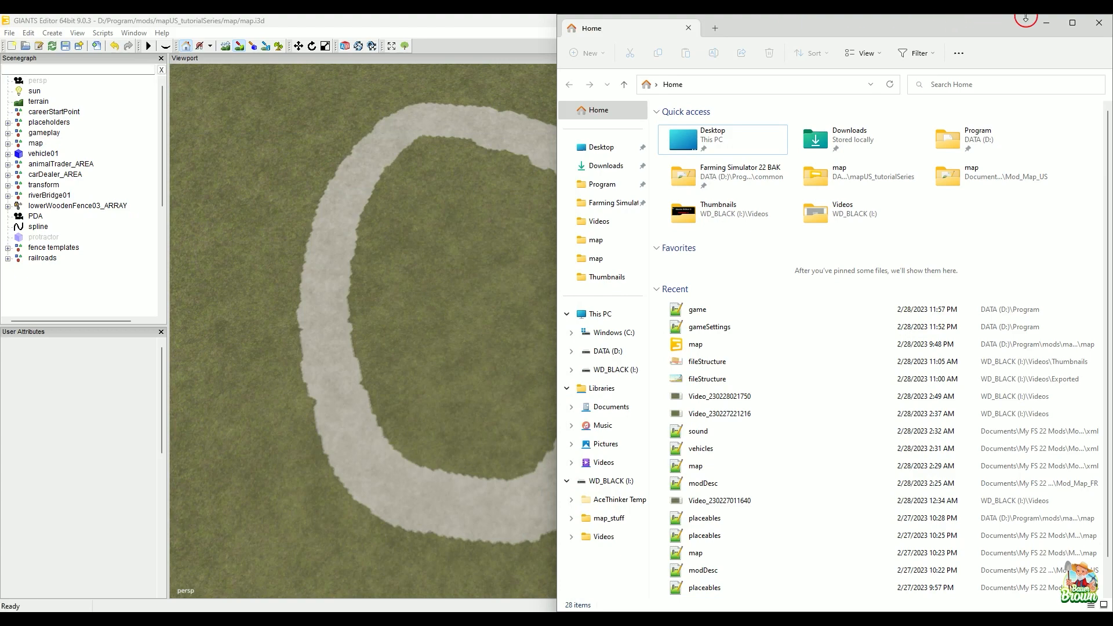
click(1047, 23)
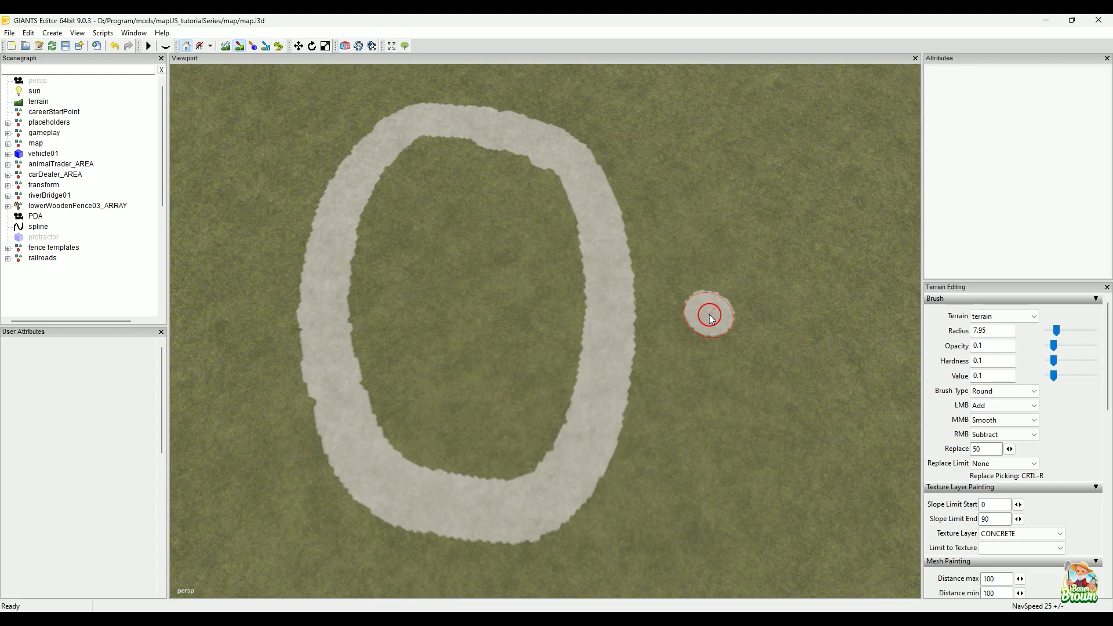
Try painting freehand concrete strokes on the grass beyond the end of the concrete loop, and undo them.
alt+right_drag(775, 468, 721, 482)
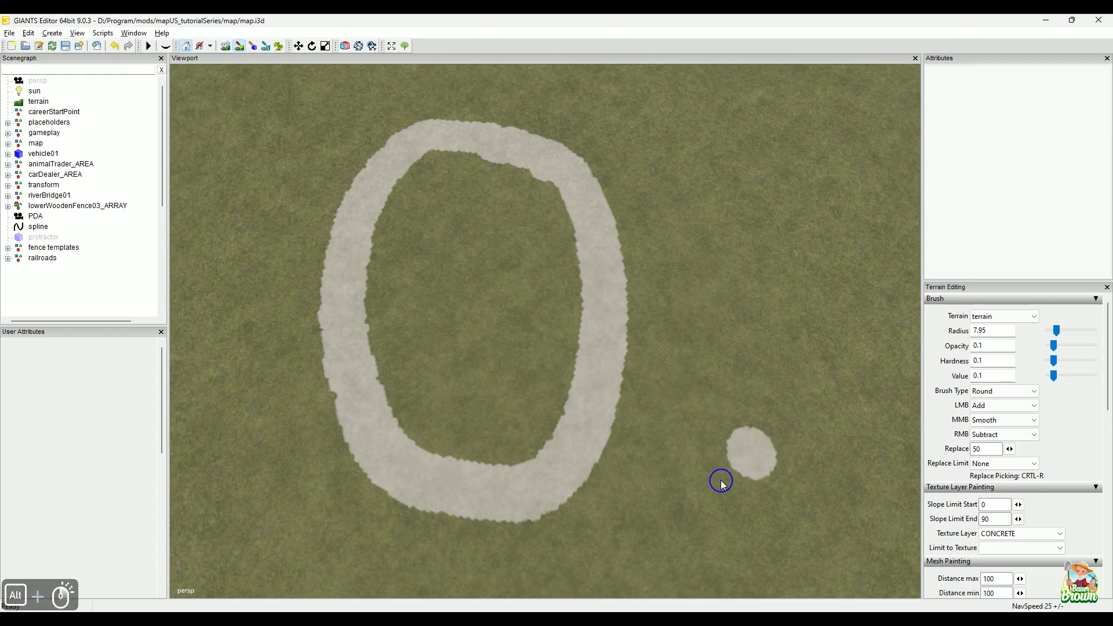
alt+drag(721, 482, 627, 432)
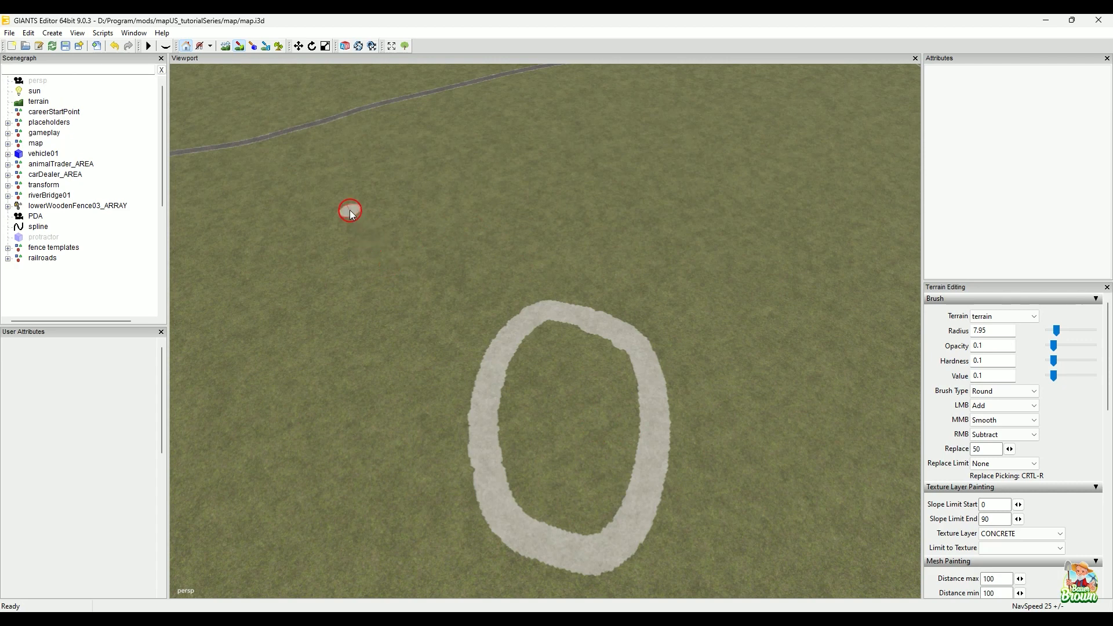
mouse_move(350, 210)
mouse_down()
mouse_move(438, 207)
mouse_move(529, 224)
mouse_move(594, 254)
mouse_move(668, 241)
mouse_move(705, 185)
mouse_move(633, 237)
mouse_move(586, 237)
mouse_move(544, 191)
mouse_move(456, 247)
mouse_move(390, 194)
mouse_move(378, 234)
mouse_up()
mouse_move(410, 319)
right_down()
mouse_move(328, 352)
mouse_move(508, 253)
mouse_move(425, 321)
right_up()
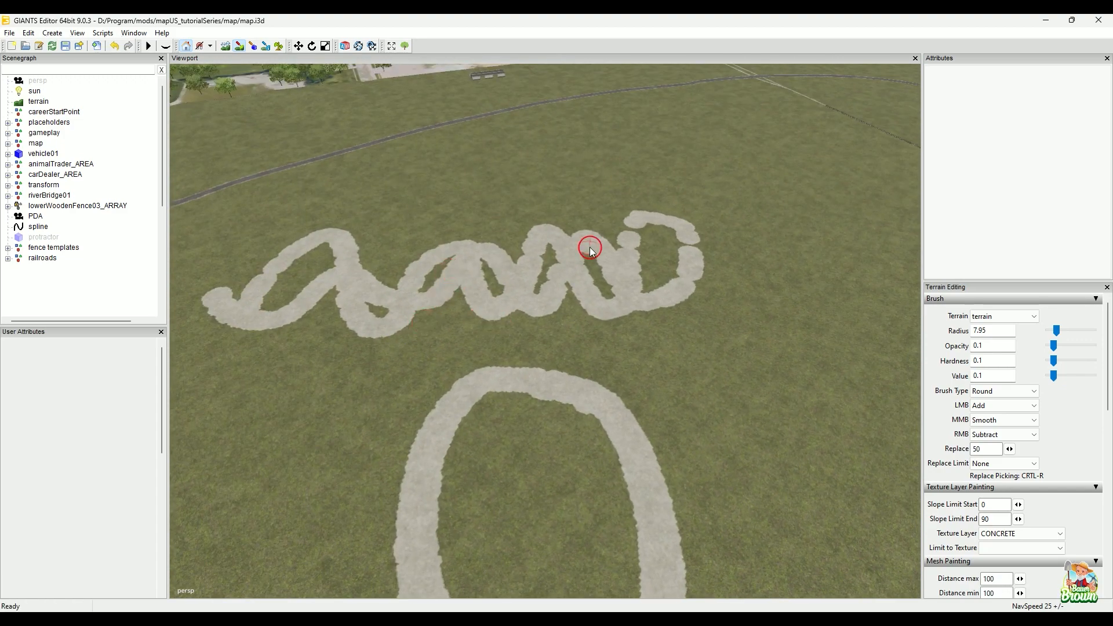
key(ctrl+z)
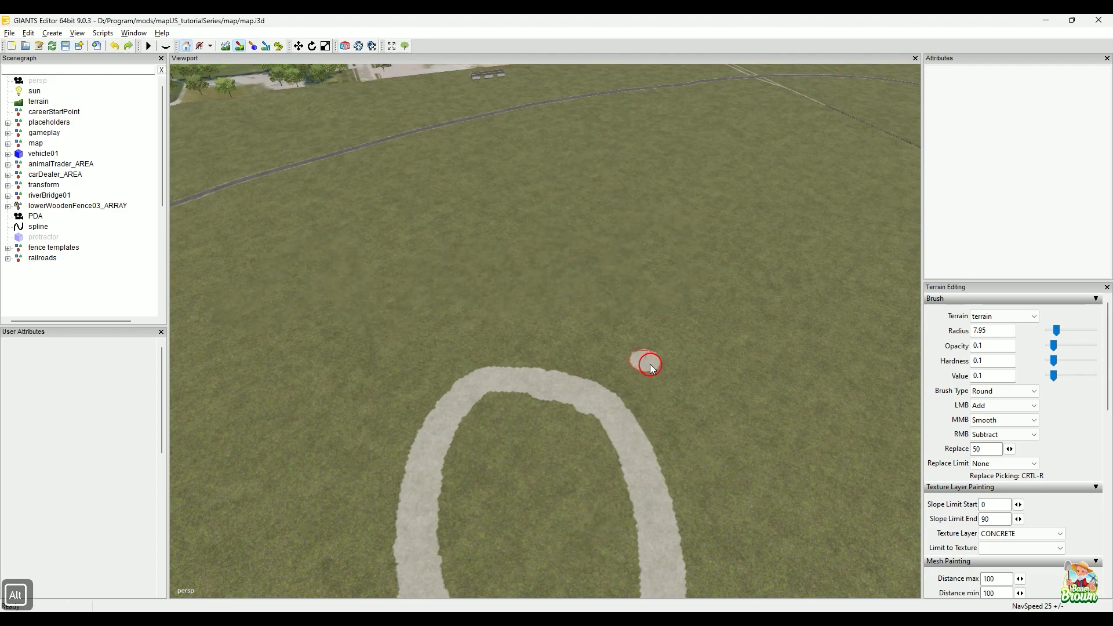
Inspect the inner and outer edges of the painted concrete loop from above, both close up and as a whole.
alt+drag(649, 364, 629, 402)
alt+right_drag(562, 432, 650, 415)
alt+middle_drag(646, 415, 656, 302)
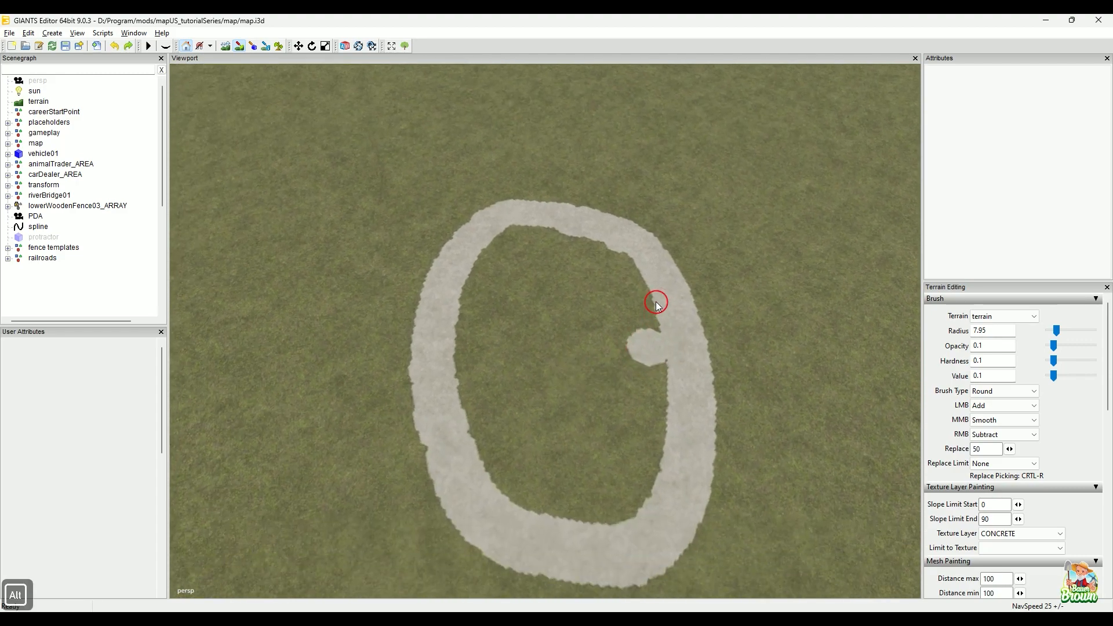
alt+drag(656, 302, 631, 324)
alt+right_drag(593, 419, 625, 381)
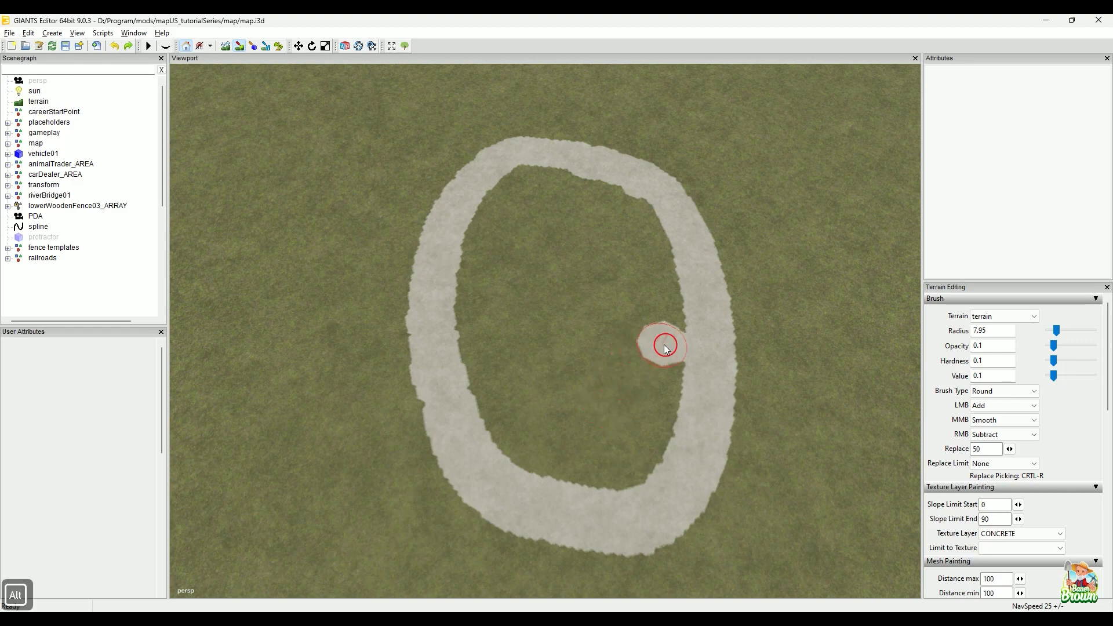
mouse_move(663, 344)
alt+middle_down()
mouse_move(635, 373)
mouse_move(458, 471)
alt+middle_up()
alt+right_drag(458, 470, 613, 390)
alt+drag(614, 390, 593, 442)
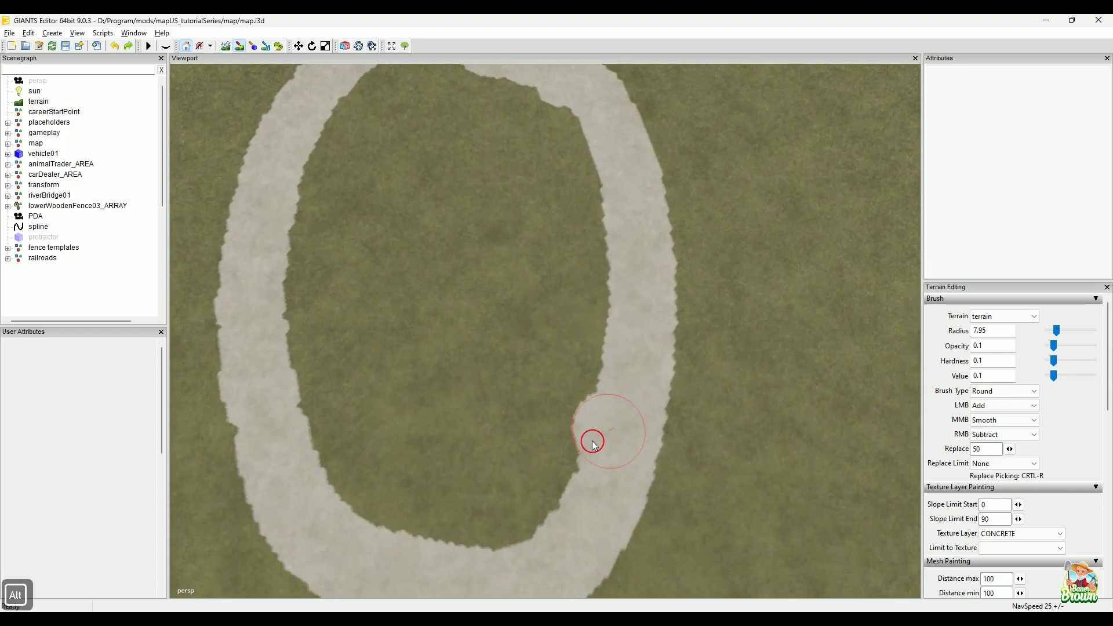
alt+right_drag(593, 443, 667, 387)
alt+drag(638, 408, 638, 435)
alt+middle_drag(560, 539, 533, 367)
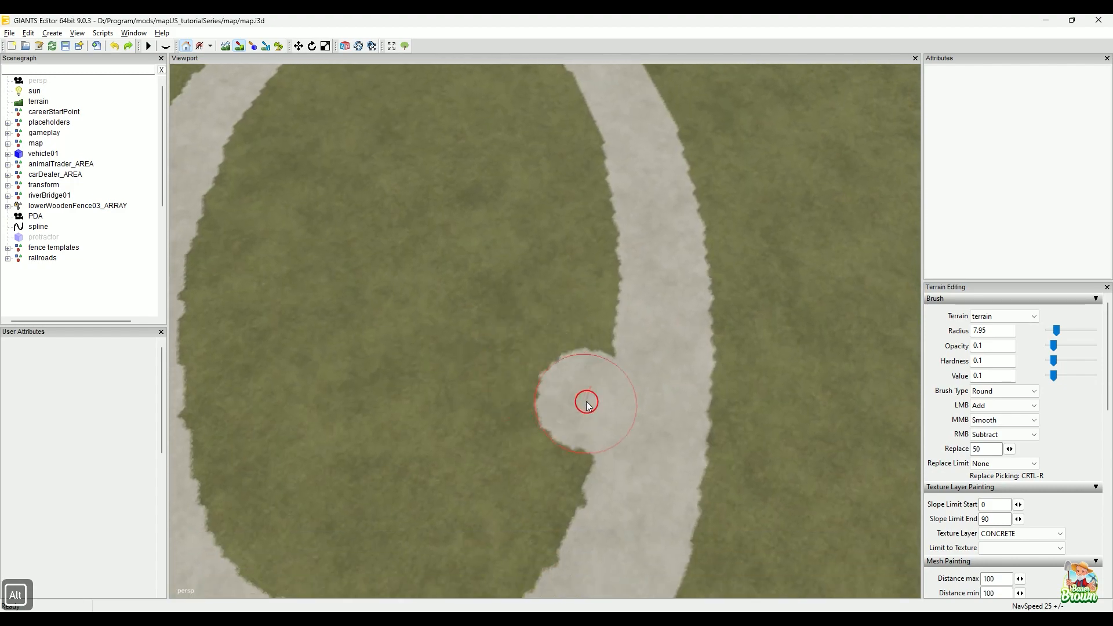
alt+right_drag(586, 399, 492, 423)
alt+drag(493, 423, 545, 440)
alt+middle_drag(545, 441, 459, 393)
alt+right_drag(460, 392, 566, 343)
alt+middle_drag(566, 343, 593, 427)
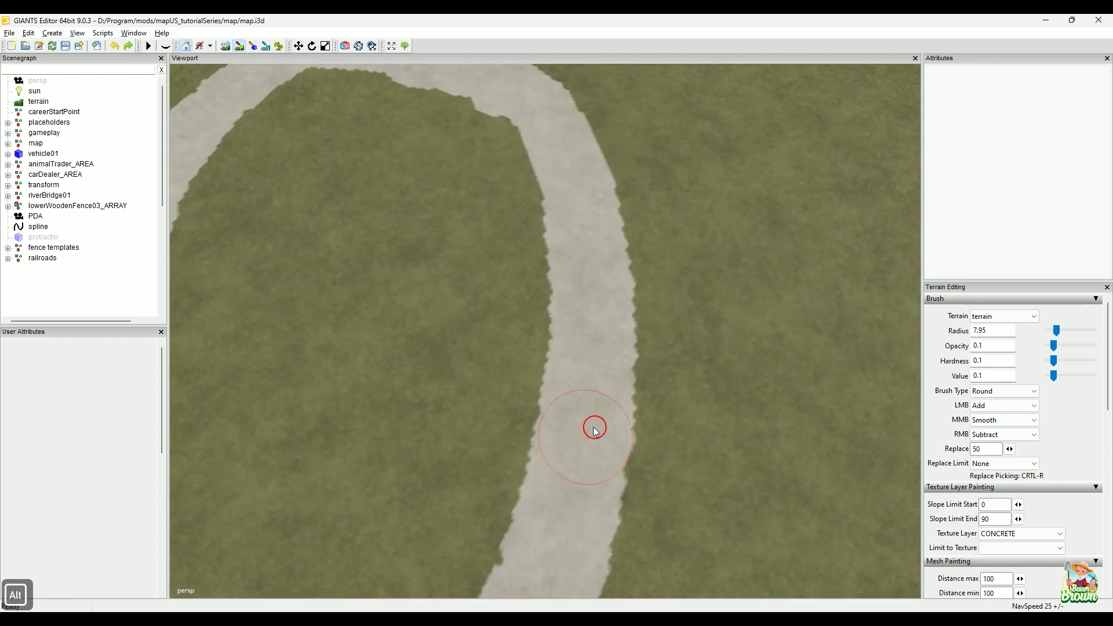
alt+drag(594, 427, 574, 385)
alt+middle_drag(531, 331, 559, 440)
alt+drag(547, 372, 542, 405)
alt+right_drag(571, 396, 353, 434)
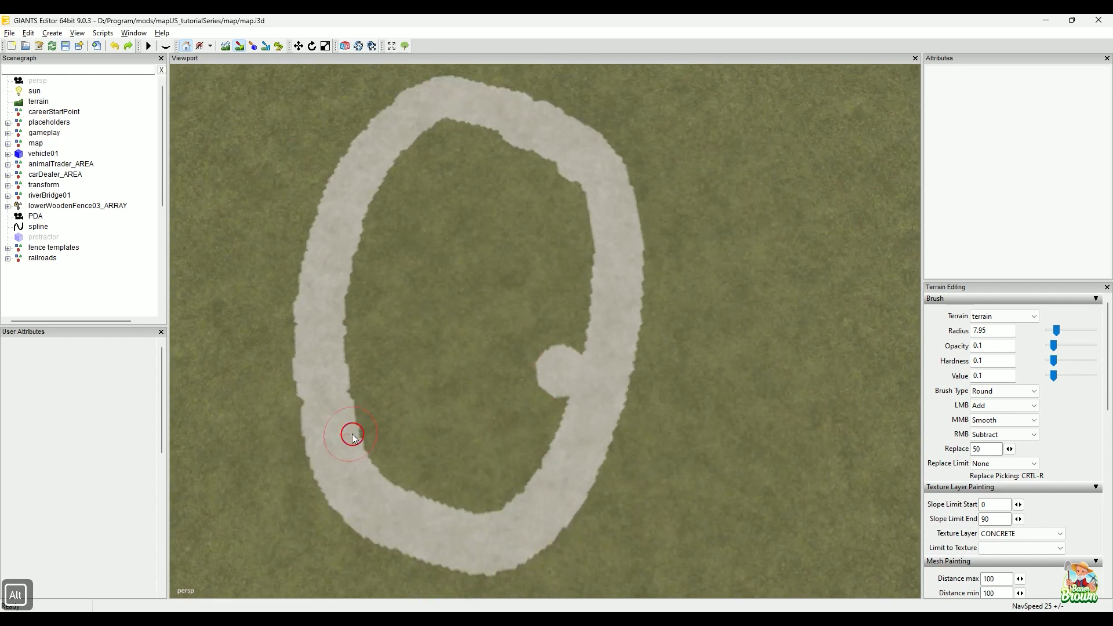
alt+middle_drag(502, 418, 561, 418)
alt+drag(558, 423, 569, 425)
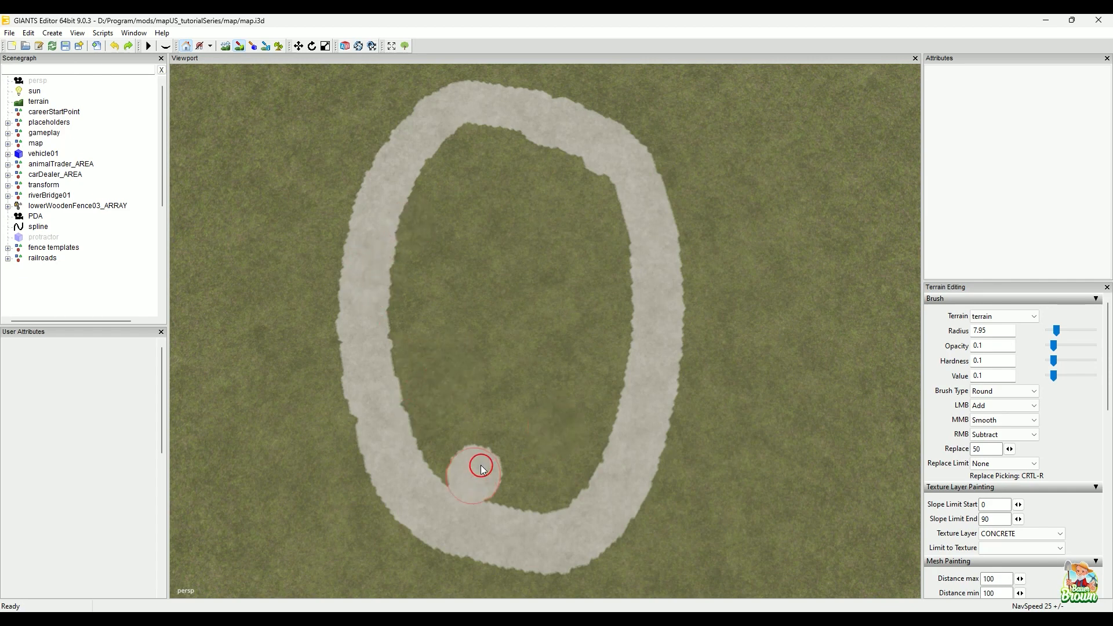
drag(609, 485, 598, 489)
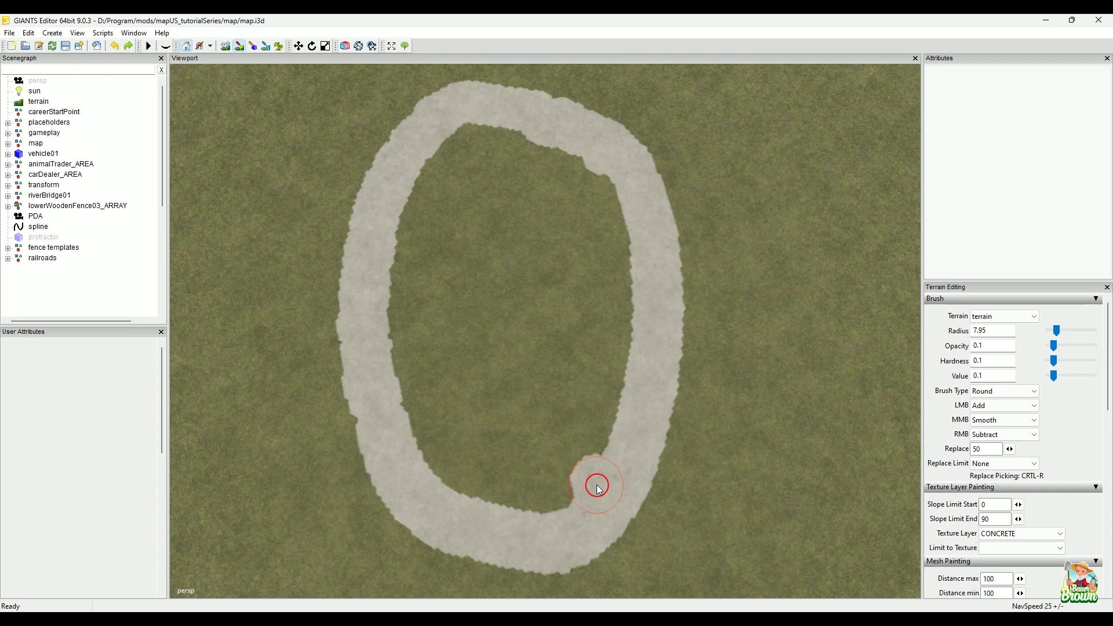
alt+middle_drag(594, 427, 558, 430)
alt+right_drag(526, 439, 608, 416)
alt+middle_drag(611, 415, 534, 402)
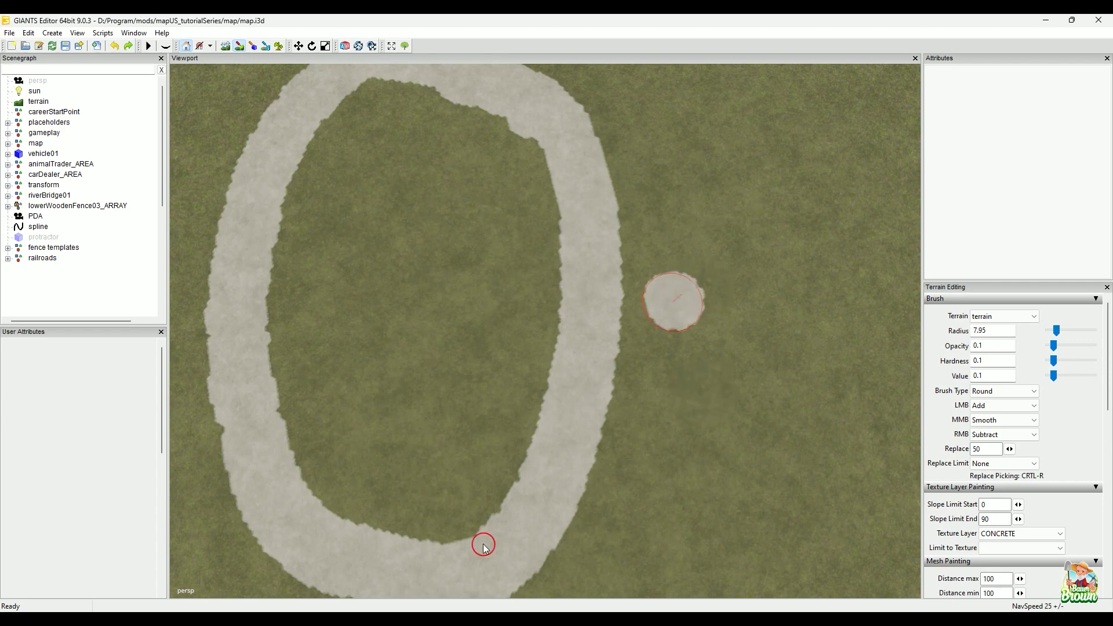
Switch to File Explorer and look through the full set of weight map images in the map's data folder.
mouse_move(524, 617)
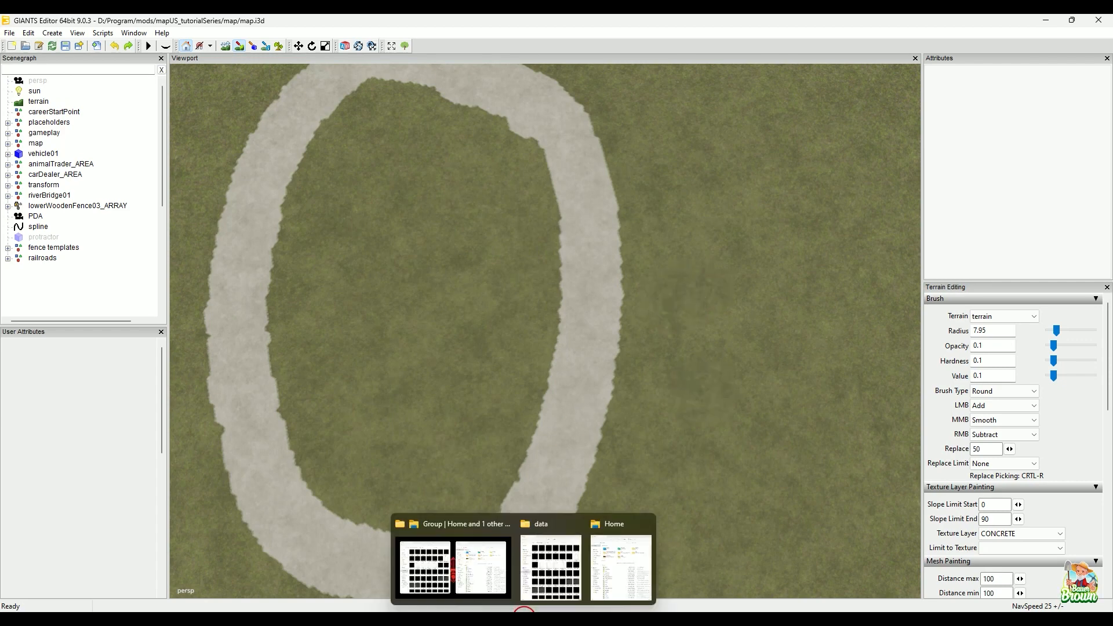
click(426, 537)
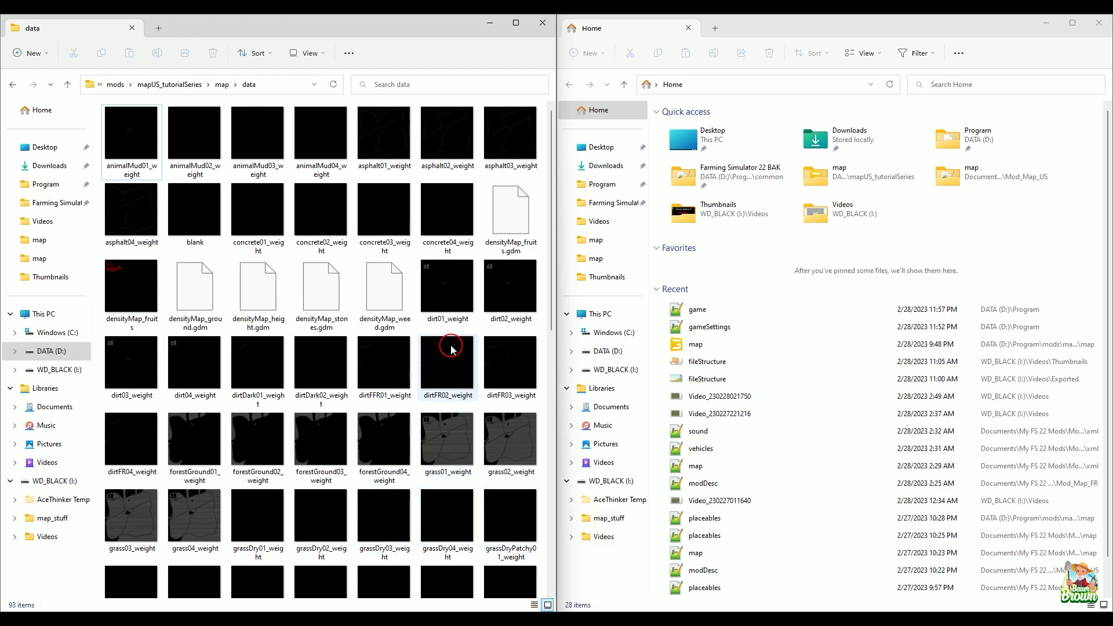
scroll(446, 360, down, 10)
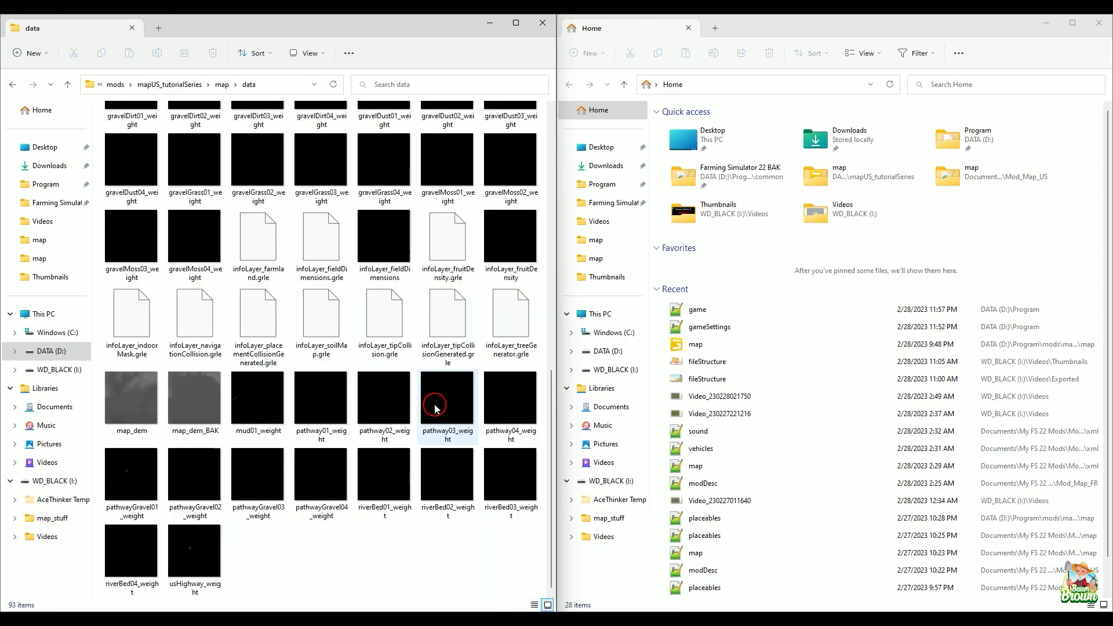
scroll(348, 313, up, 10)
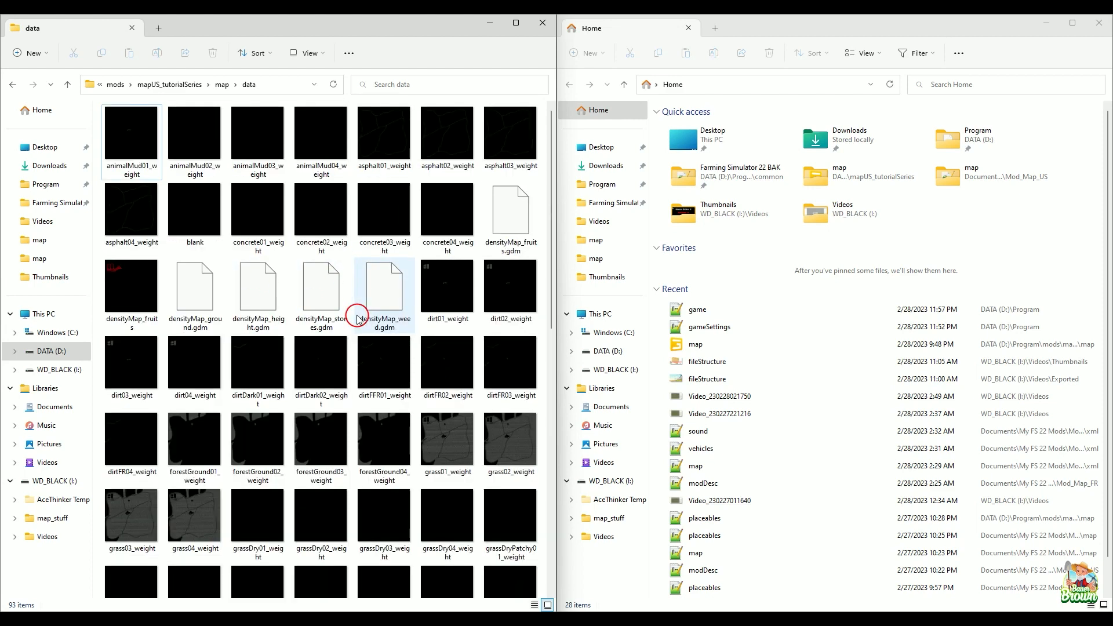
scroll(273, 367, down, 10)
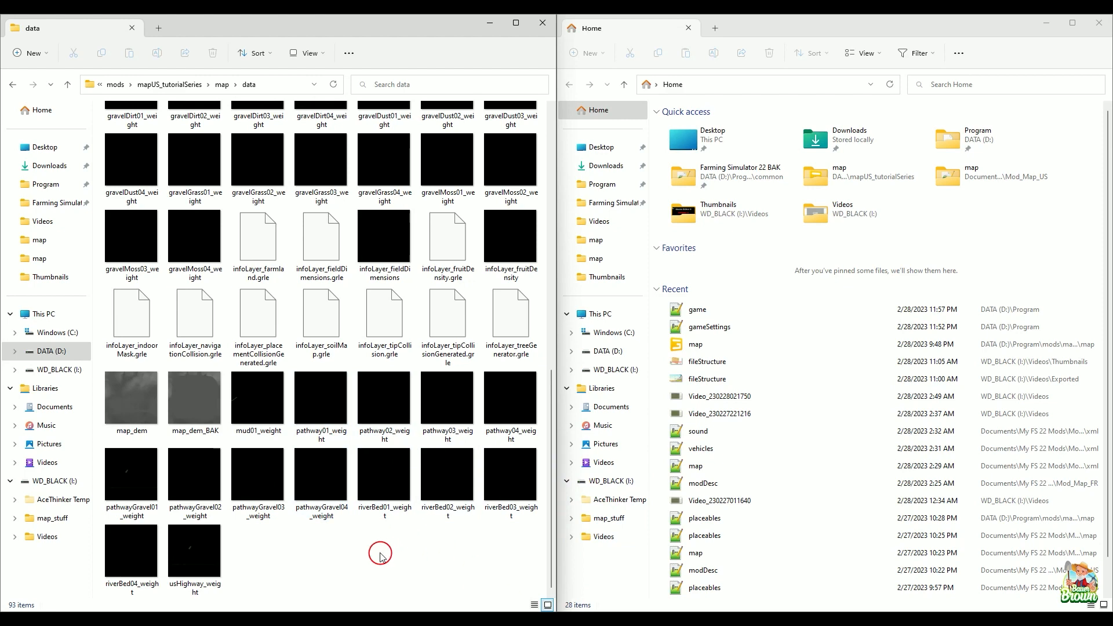
scroll(380, 553, up, 10)
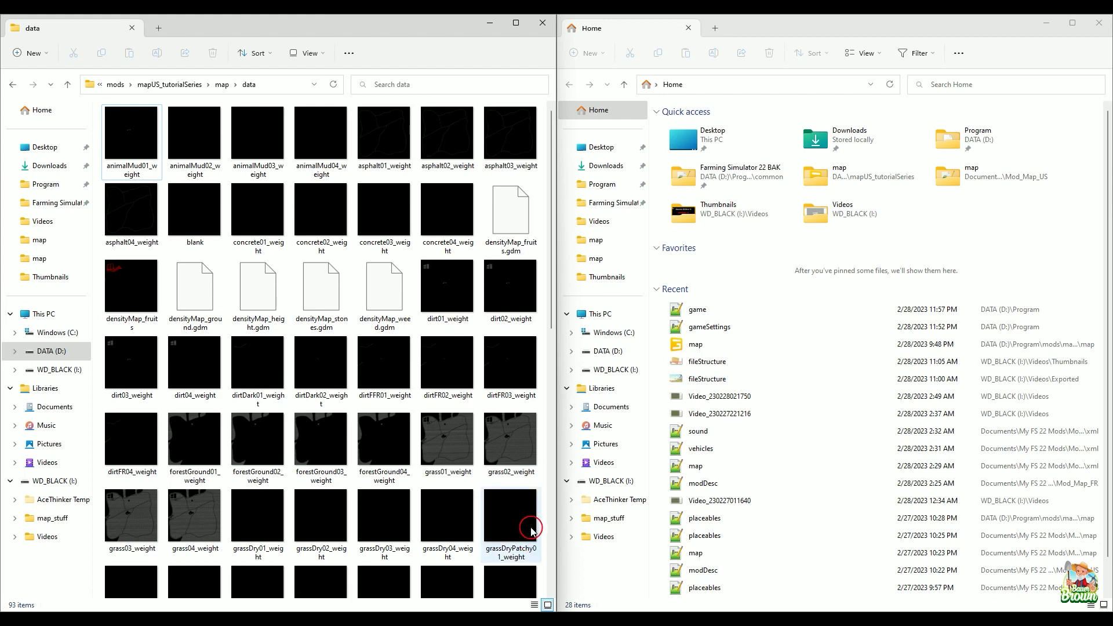
mouse_move(524, 617)
click(461, 542)
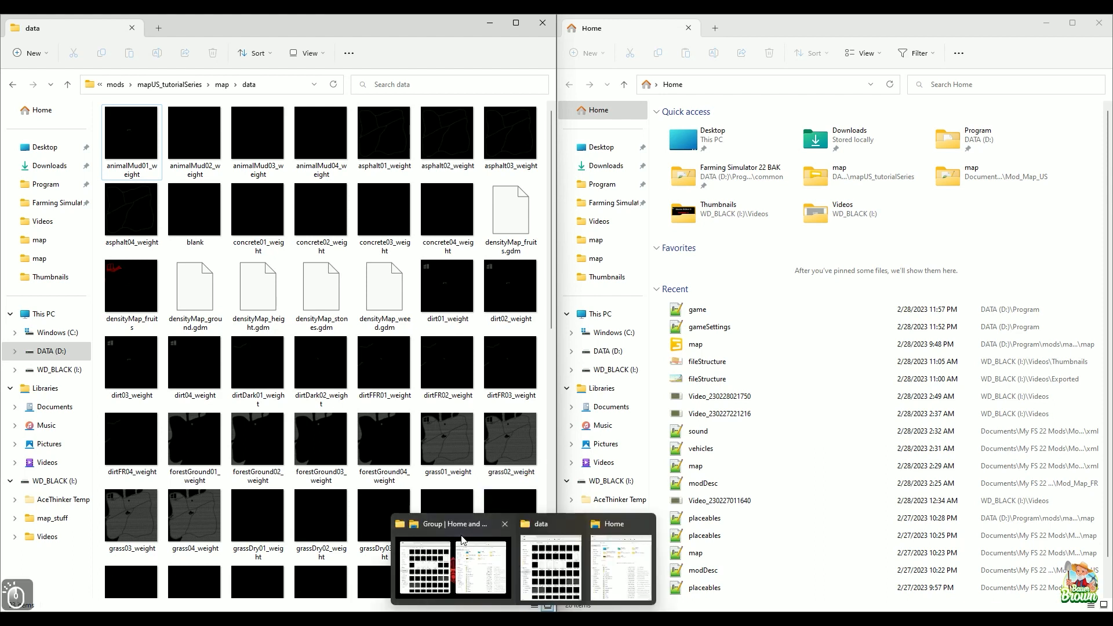
Go back to the mapUS_tutorialSeries mod's map folder and open the map i3D file in Notepad++.
click(219, 89)
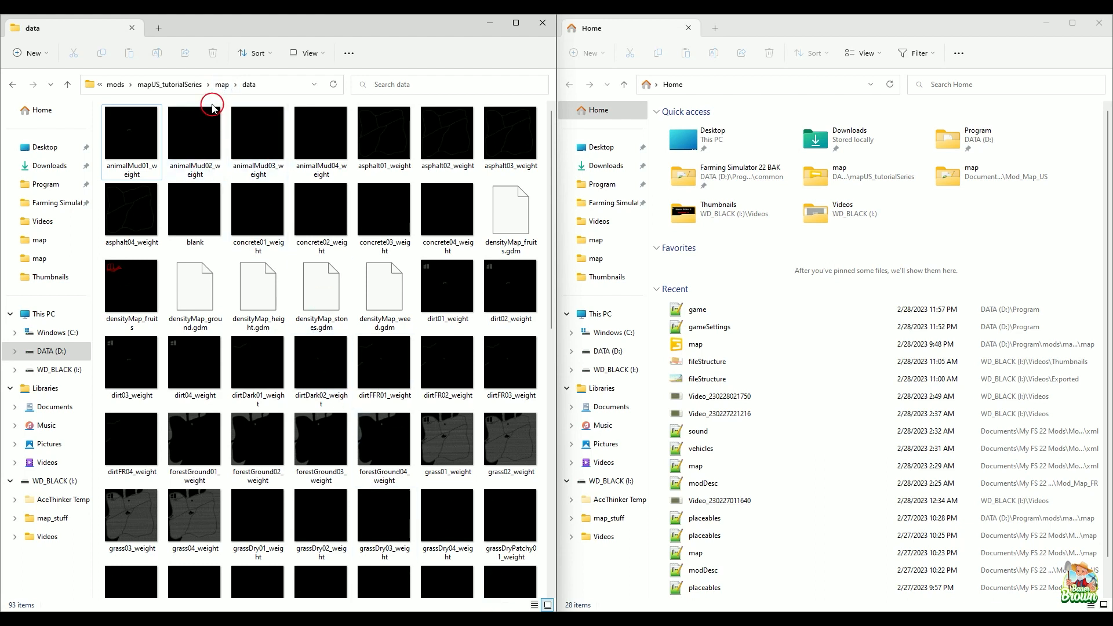
click(177, 84)
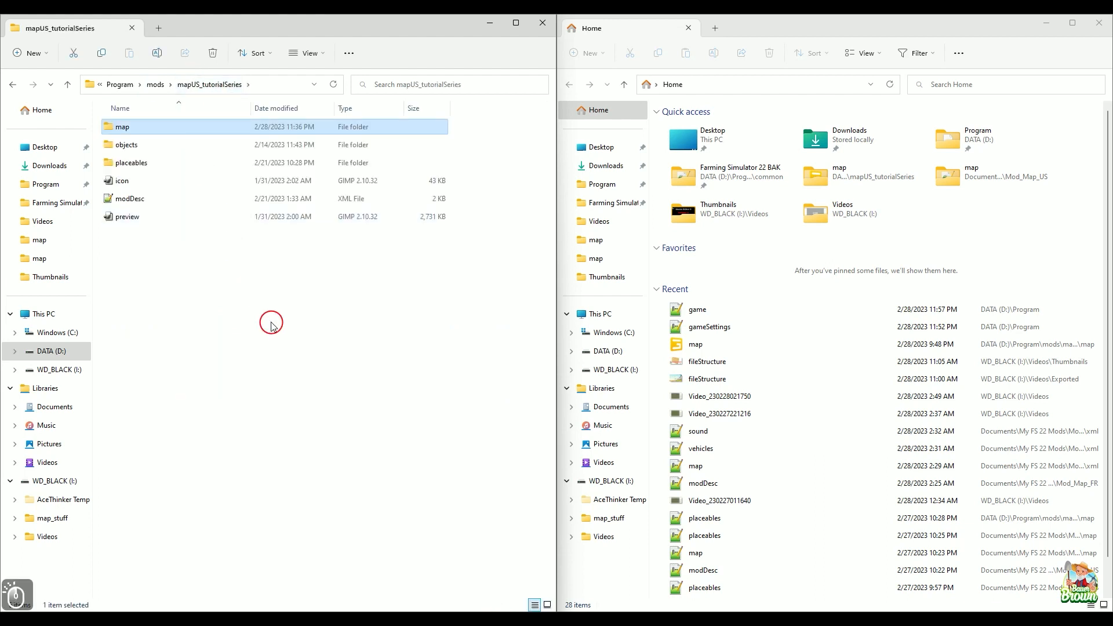
double_click(158, 134)
click(145, 216)
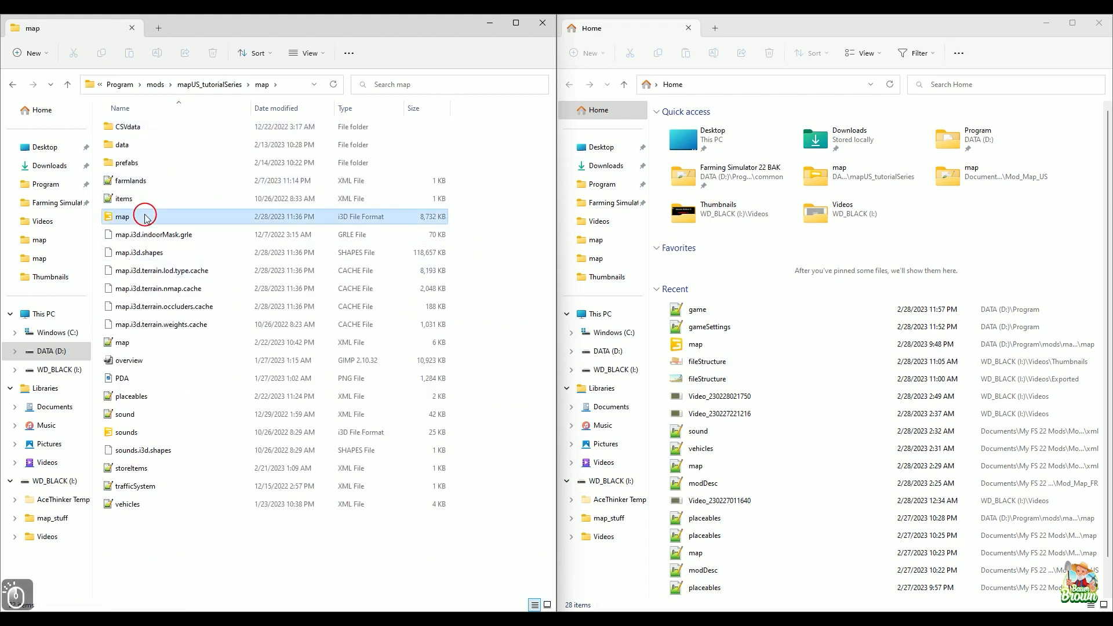
right_click(144, 217)
mouse_move(220, 277)
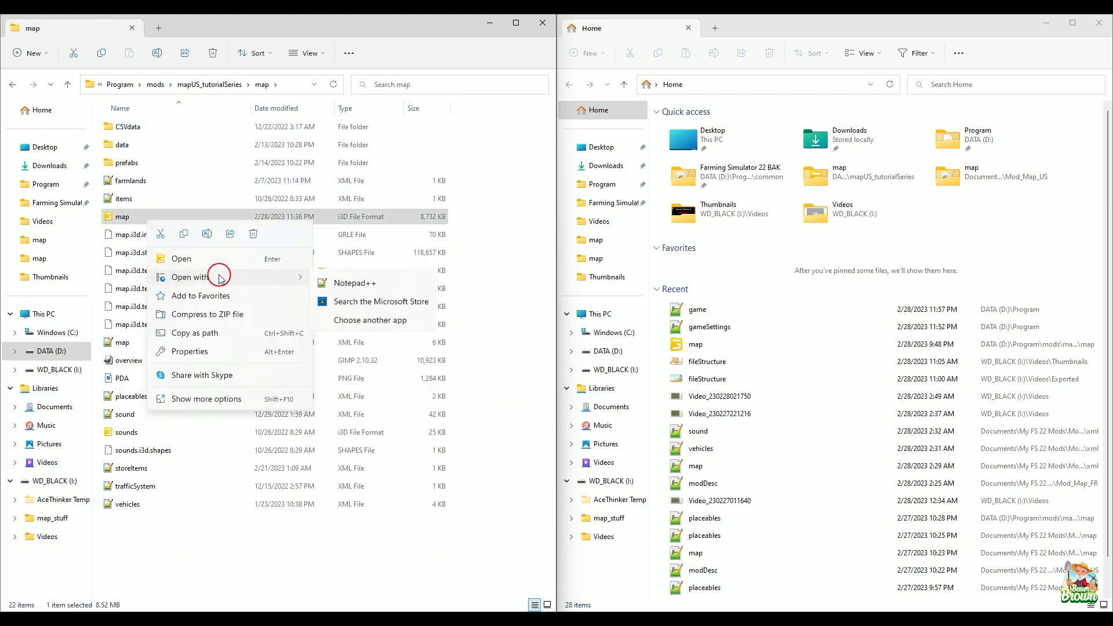
click(354, 284)
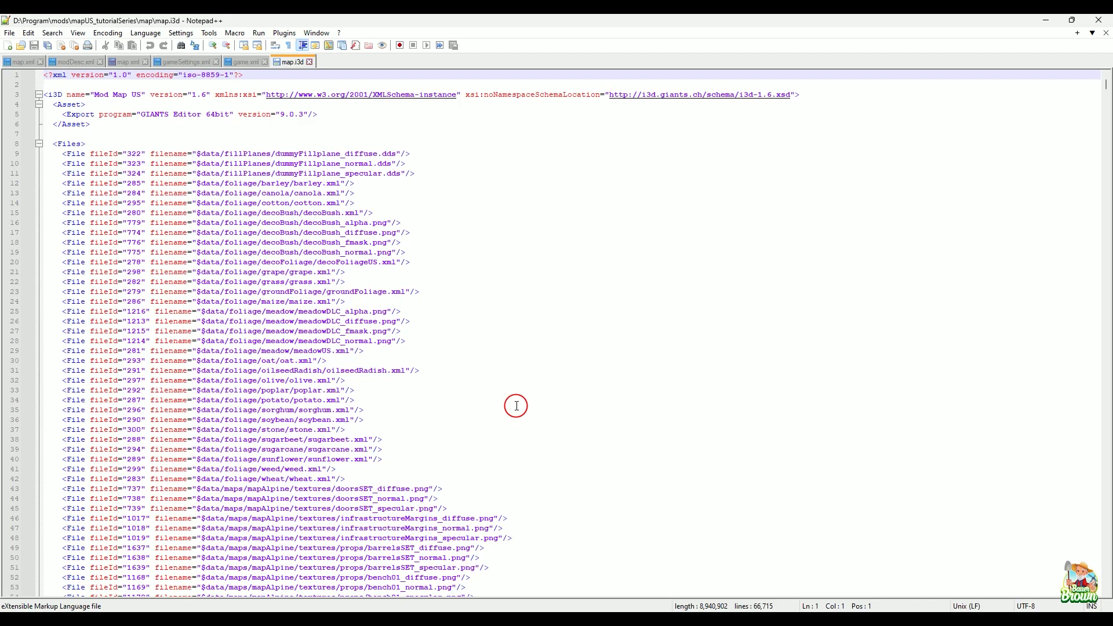
Search map.i3d for "units" and read the TerrainTransformGroup line from unitsPerPixel across to lodTextureSize.
key(ctrl+f)
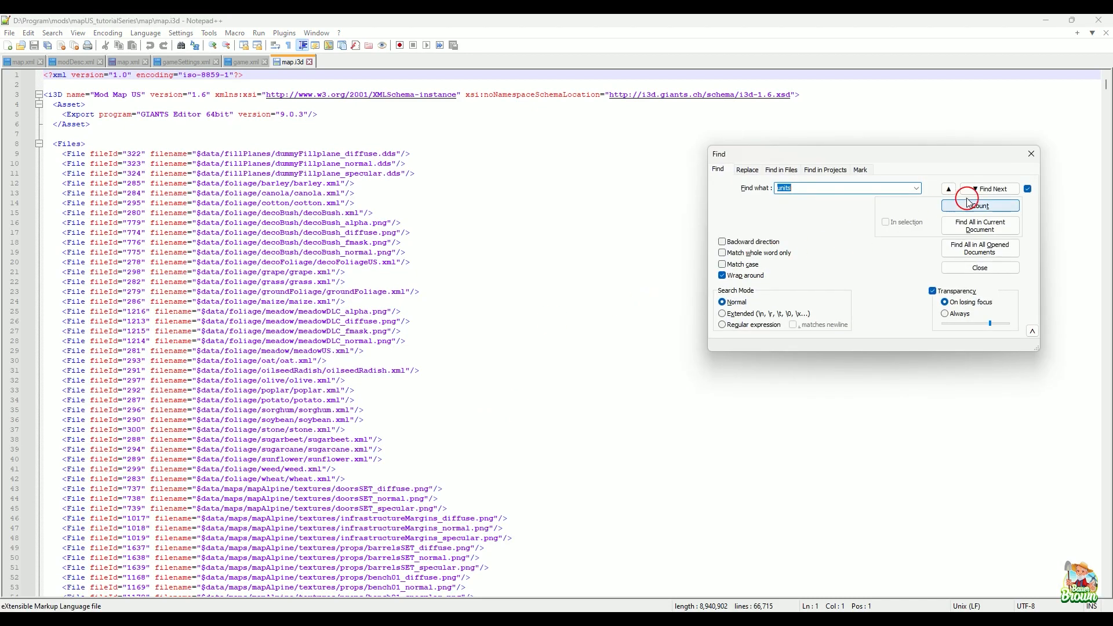
click(989, 190)
click(1031, 154)
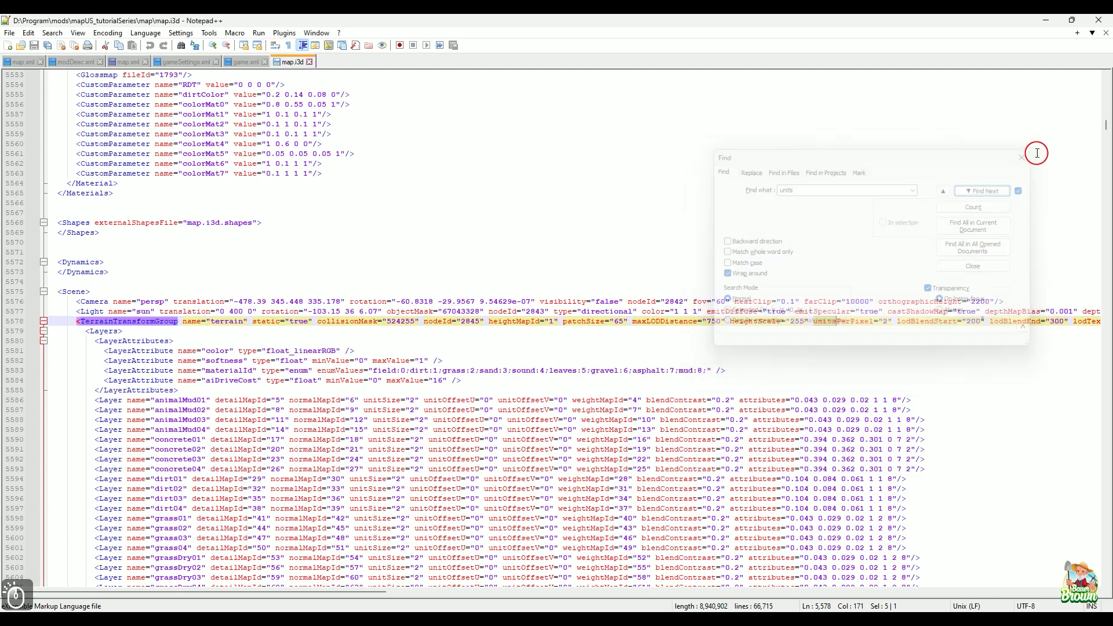
scroll(567, 311, down, 2)
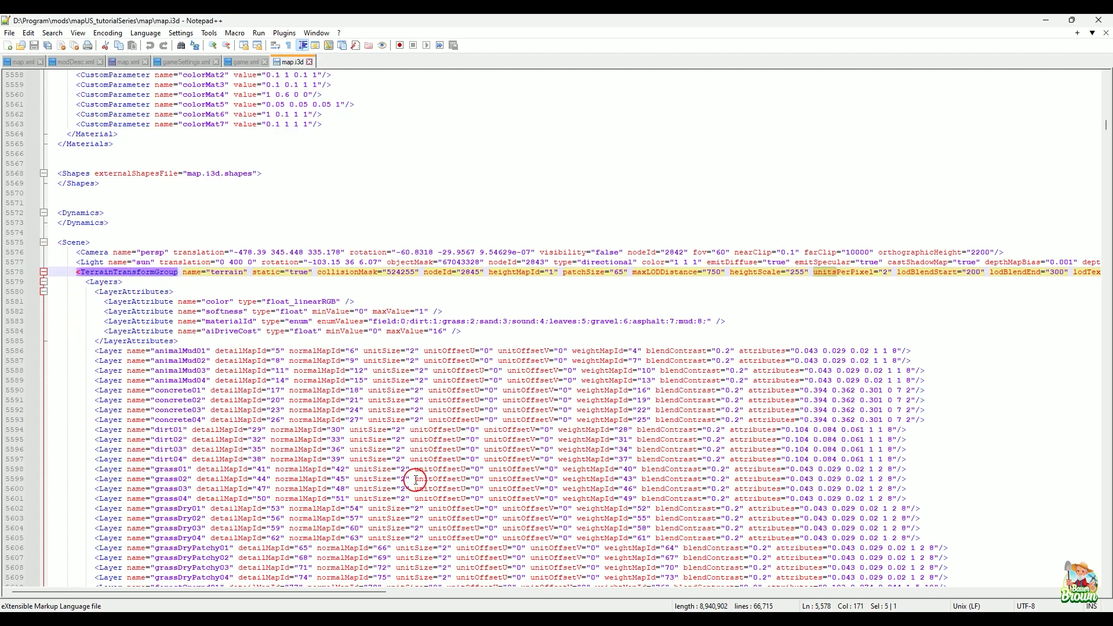
drag(306, 591, 503, 589)
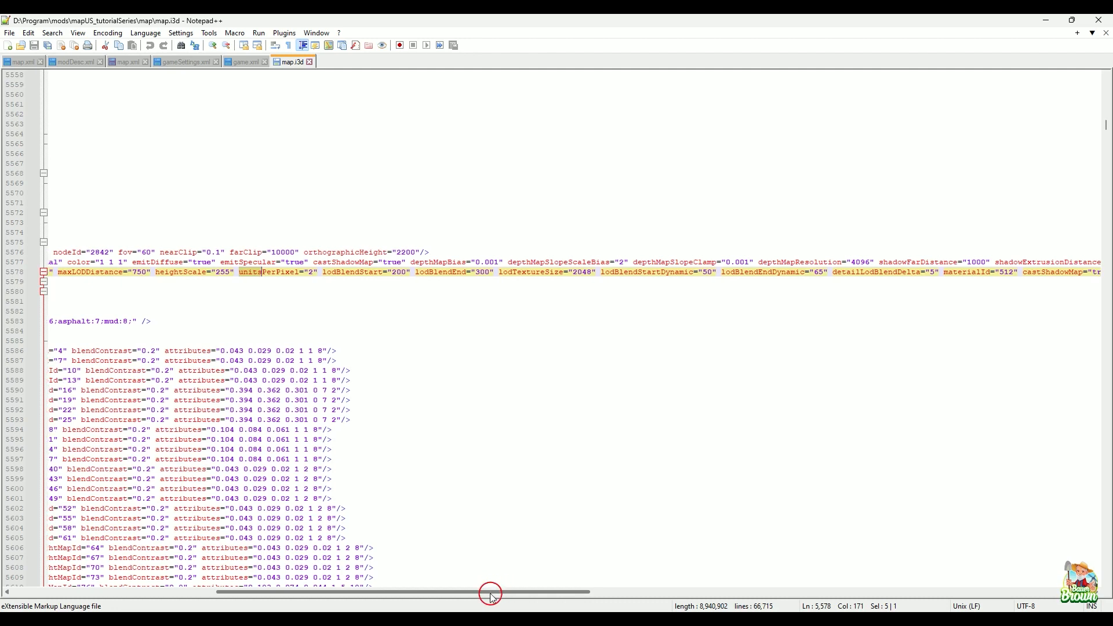
drag(491, 597, 523, 596)
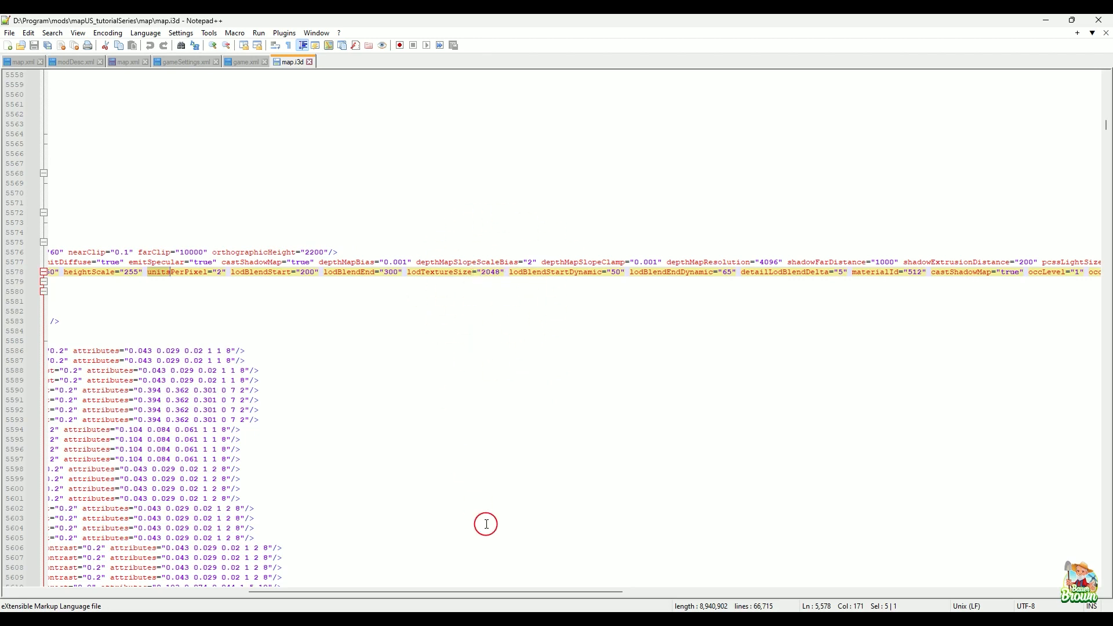
Mark the terrain's lodTextureSize attribute with an on-screen arrow and box, replacing both with a single smaller box.
click(192, 606)
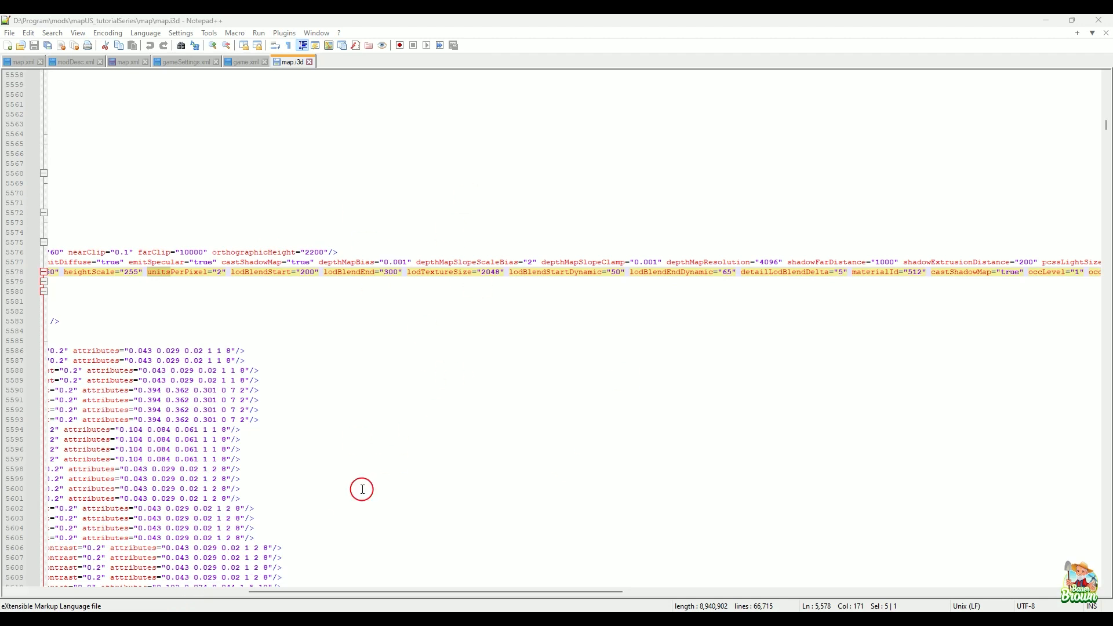
click(408, 599)
drag(630, 185, 504, 268)
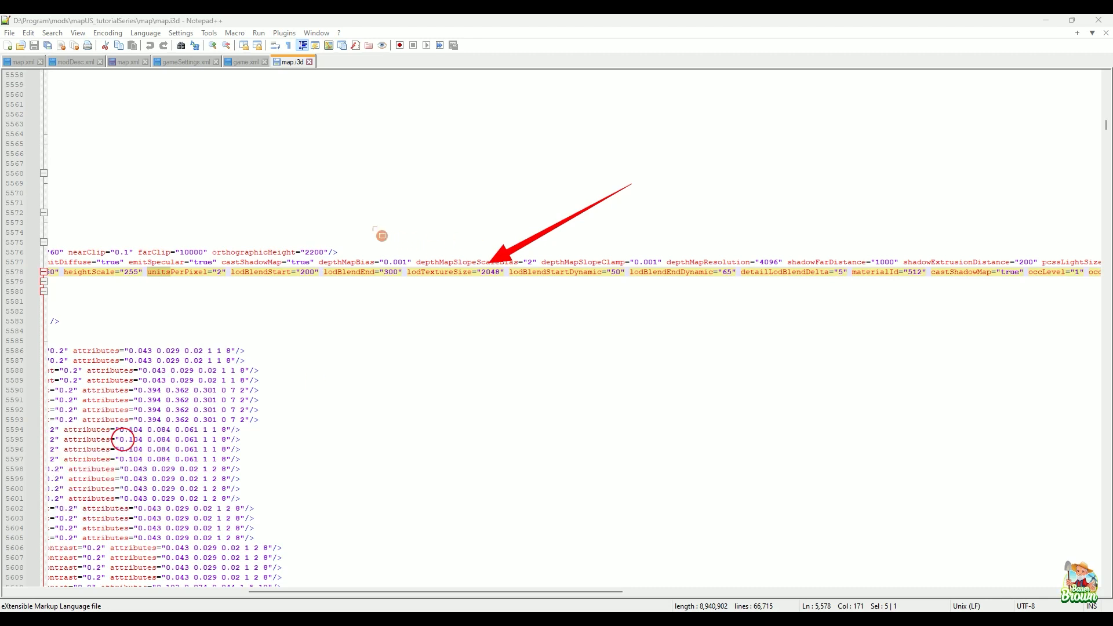
mouse_move(374, 230)
mouse_down()
mouse_move(523, 262)
mouse_move(526, 304)
mouse_up()
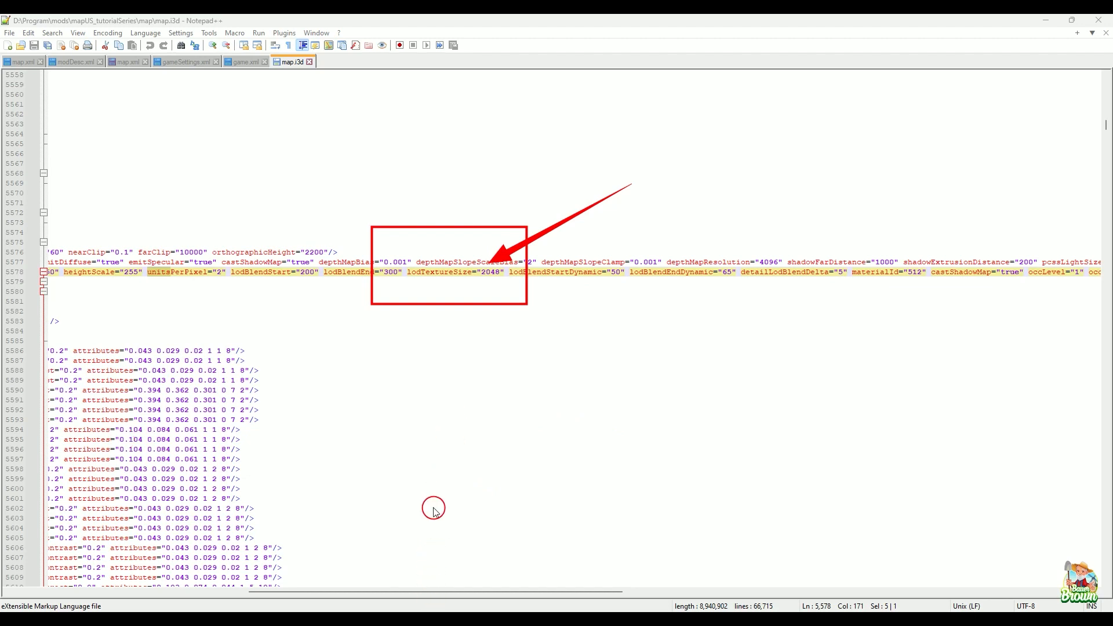
key(Escape)
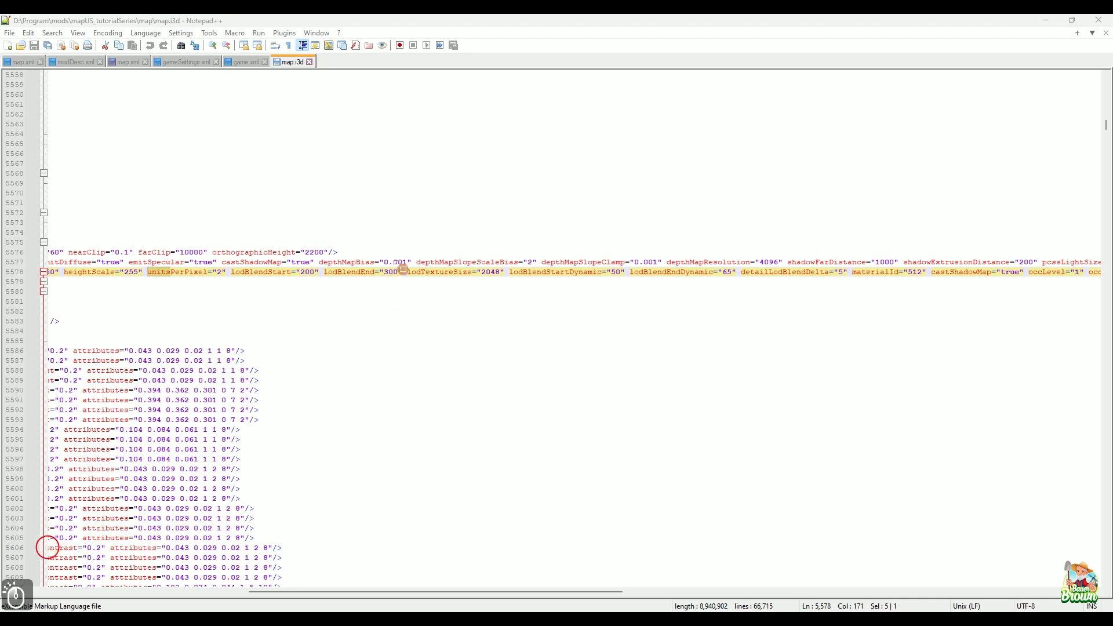
mouse_move(384, 244)
mouse_down()
mouse_move(510, 291)
mouse_move(510, 302)
mouse_up()
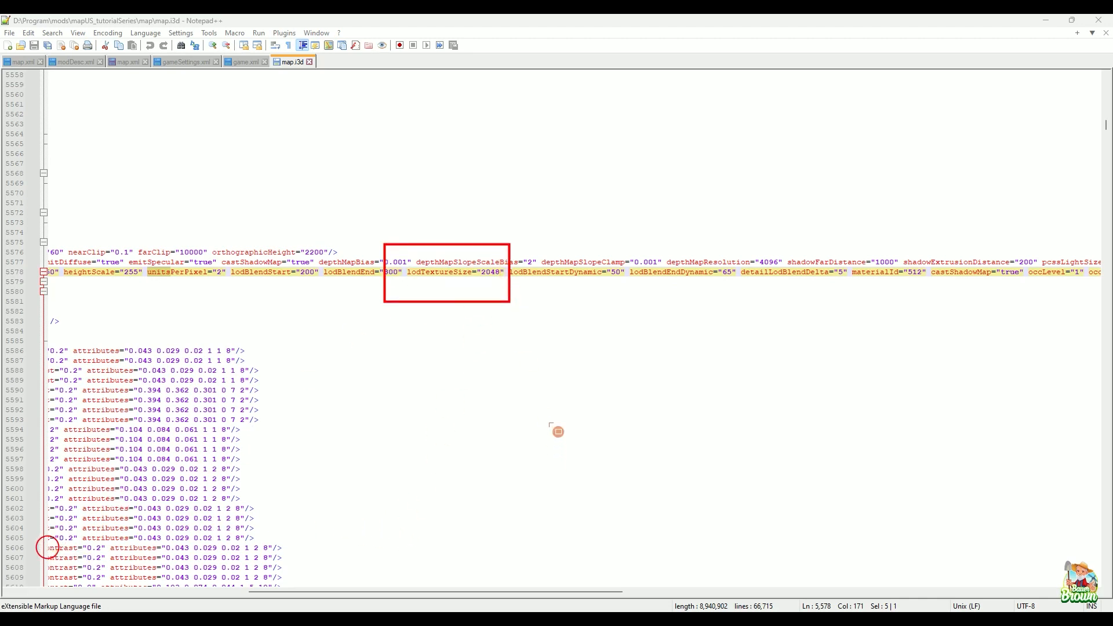
Clear the on-screen box from the lodTextureSize attribute and open the map's data folder in File Explorer.
click(414, 550)
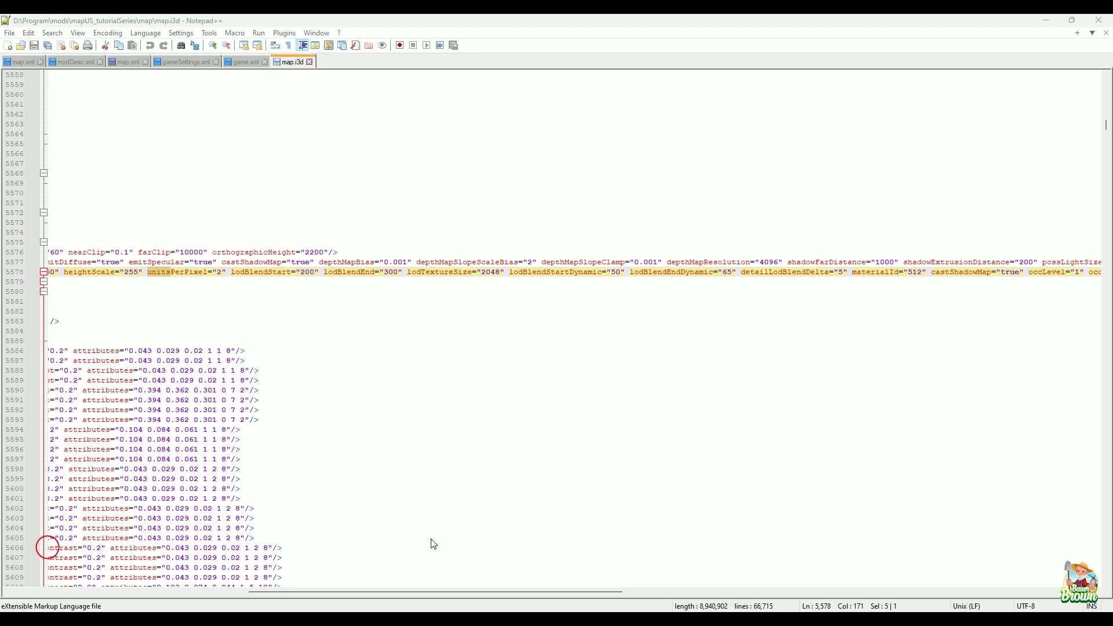
click(409, 505)
mouse_move(522, 622)
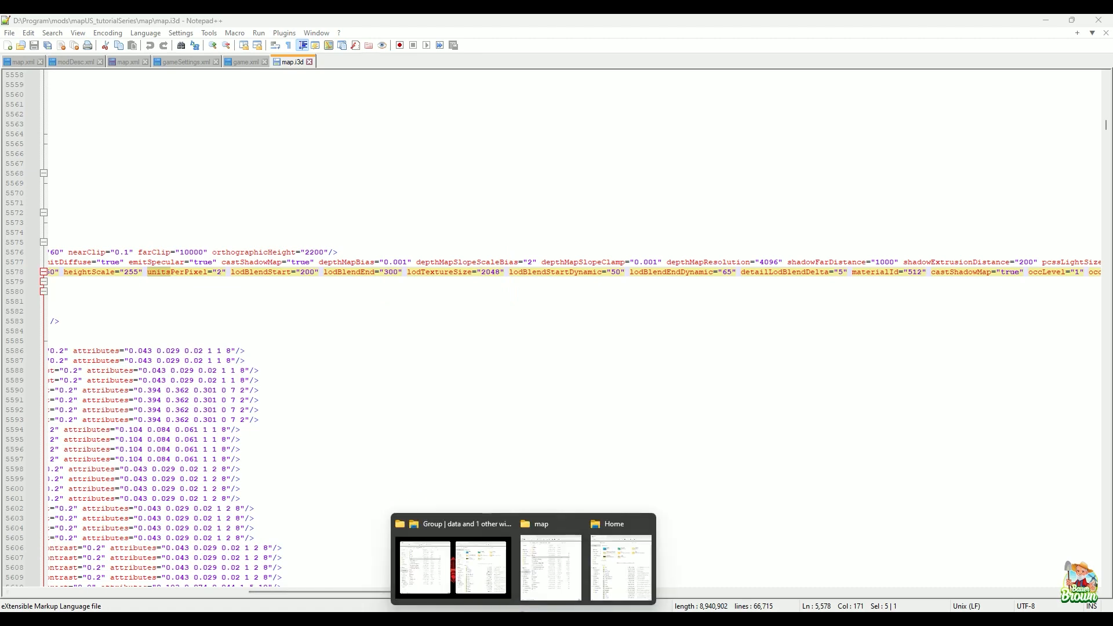
click(447, 528)
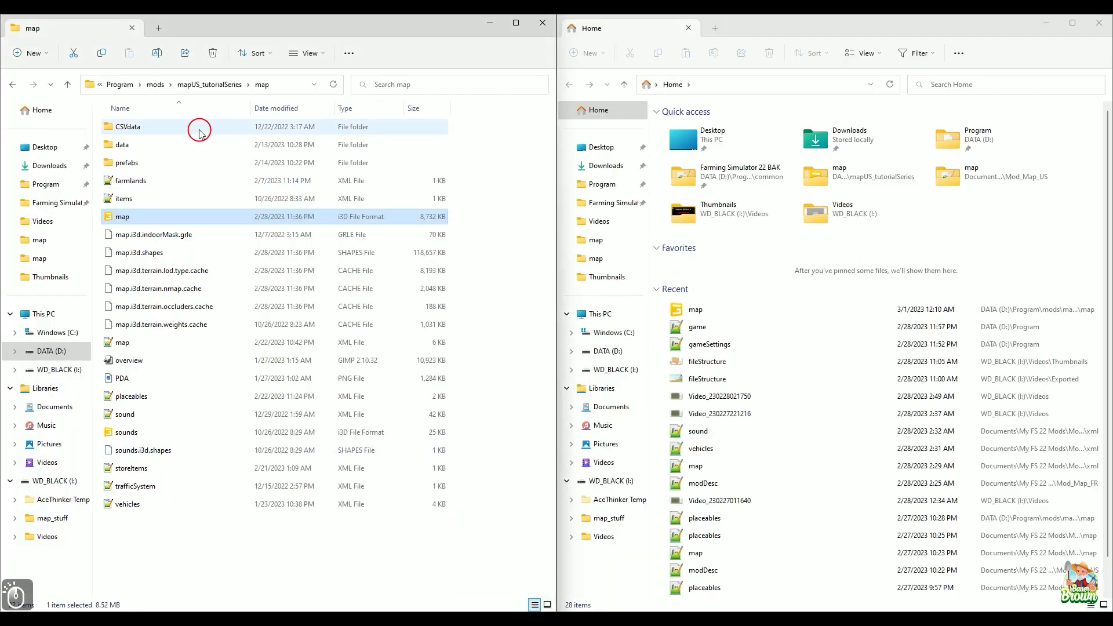
double_click(128, 144)
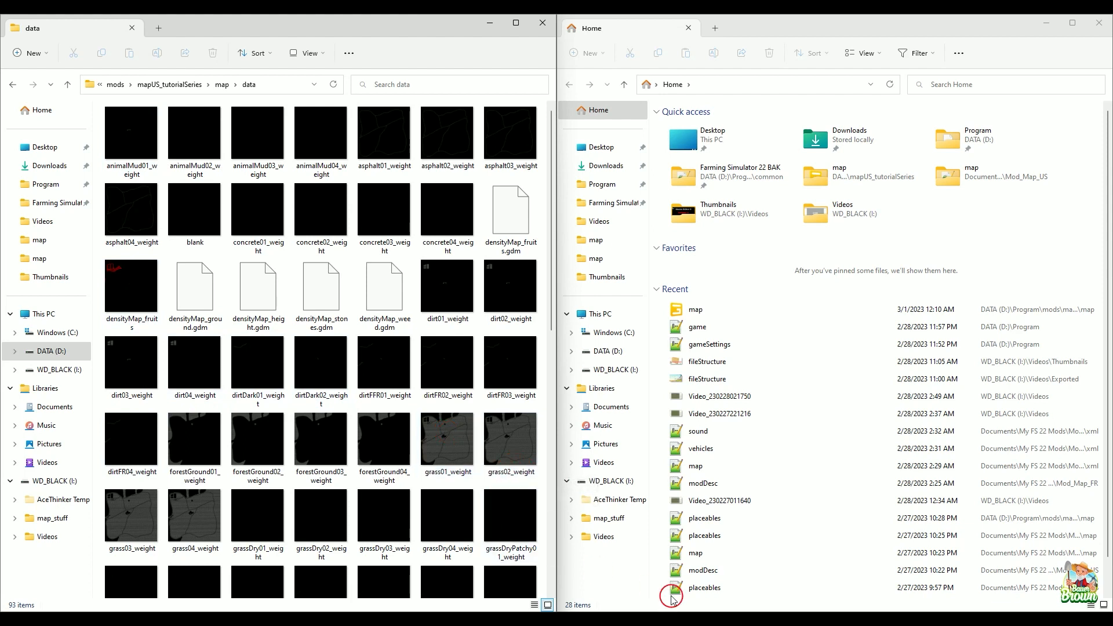
Switch to GIANTS Editor to view the painted concrete ring, and return to the terrain attributes in Notepad++.
mouse_move(651, 623)
click(624, 591)
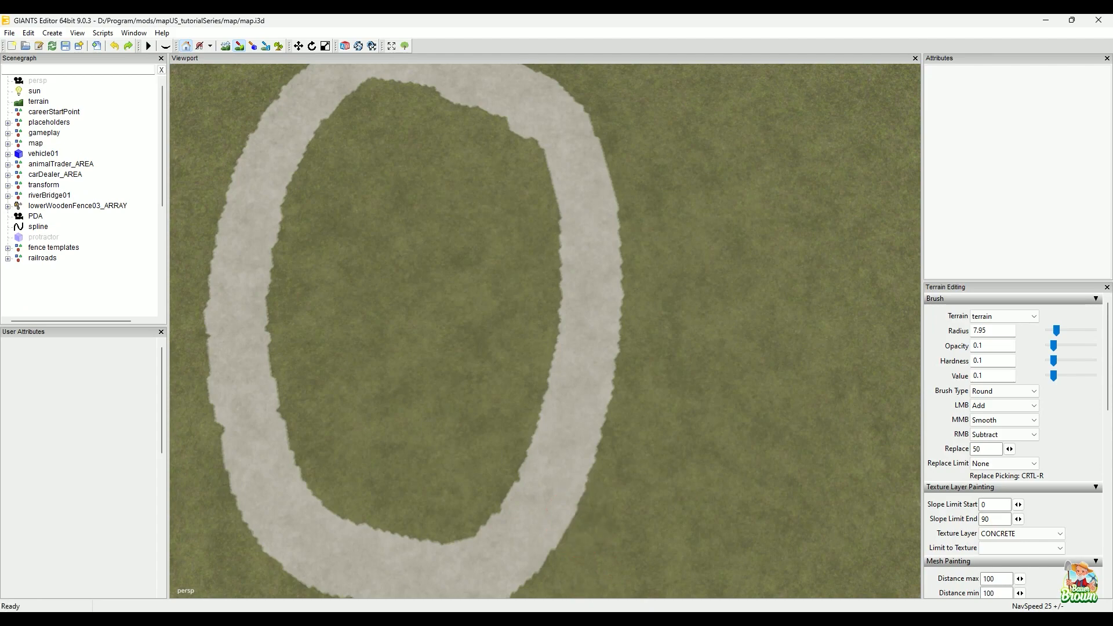
mouse_move(671, 623)
click(669, 565)
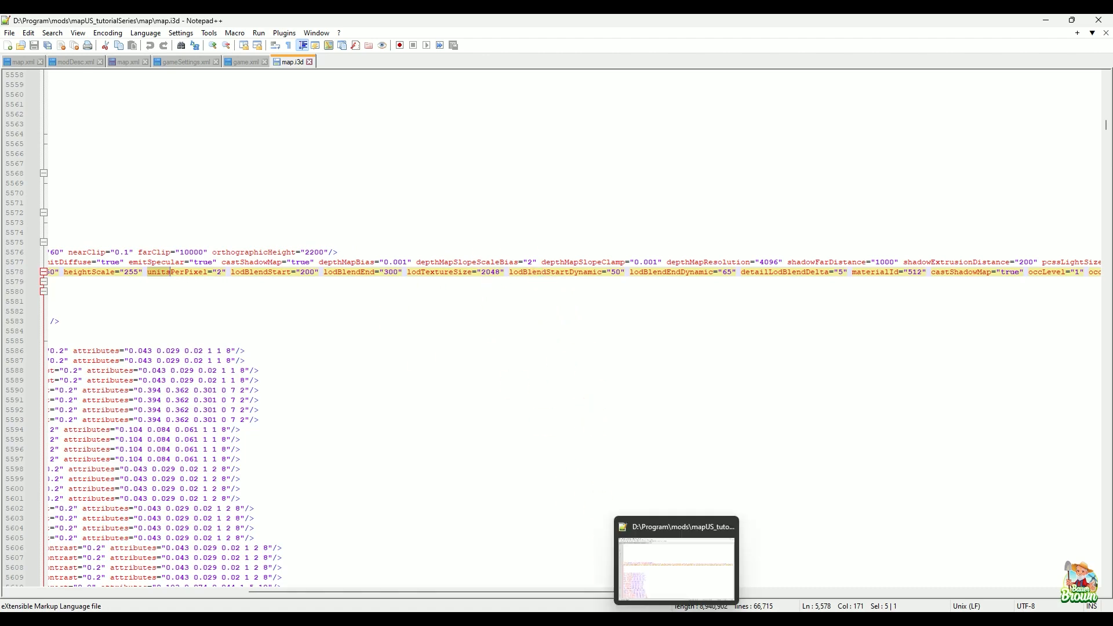
Look through the weight map images in the data folder in File Explorer, and return to map.i3d in Notepad++.
mouse_move(522, 616)
click(478, 554)
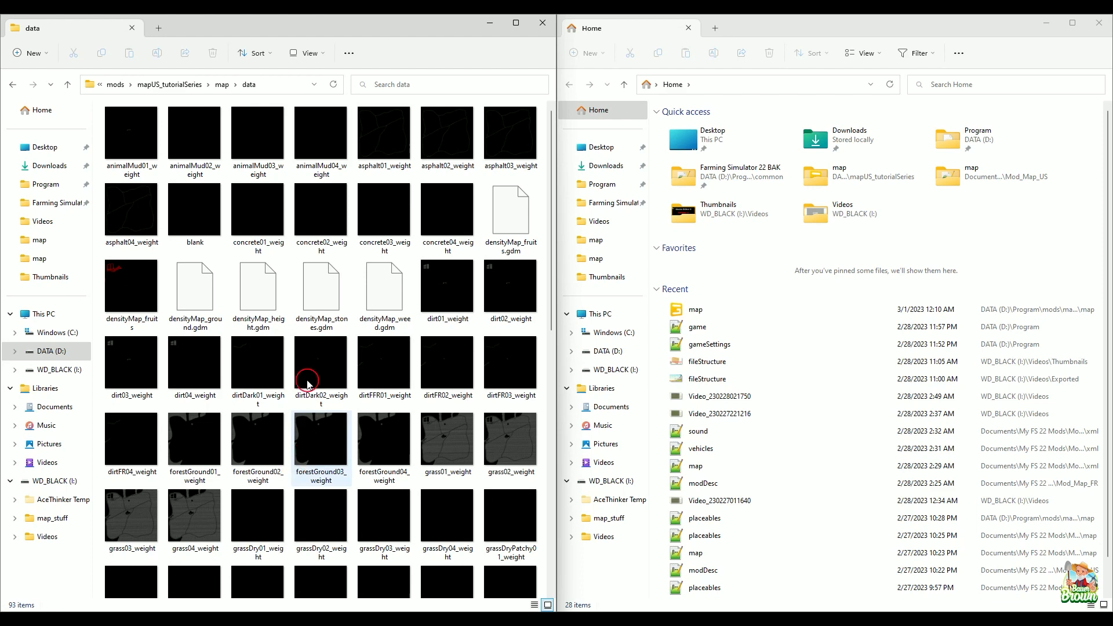
scroll(369, 365, down, 8)
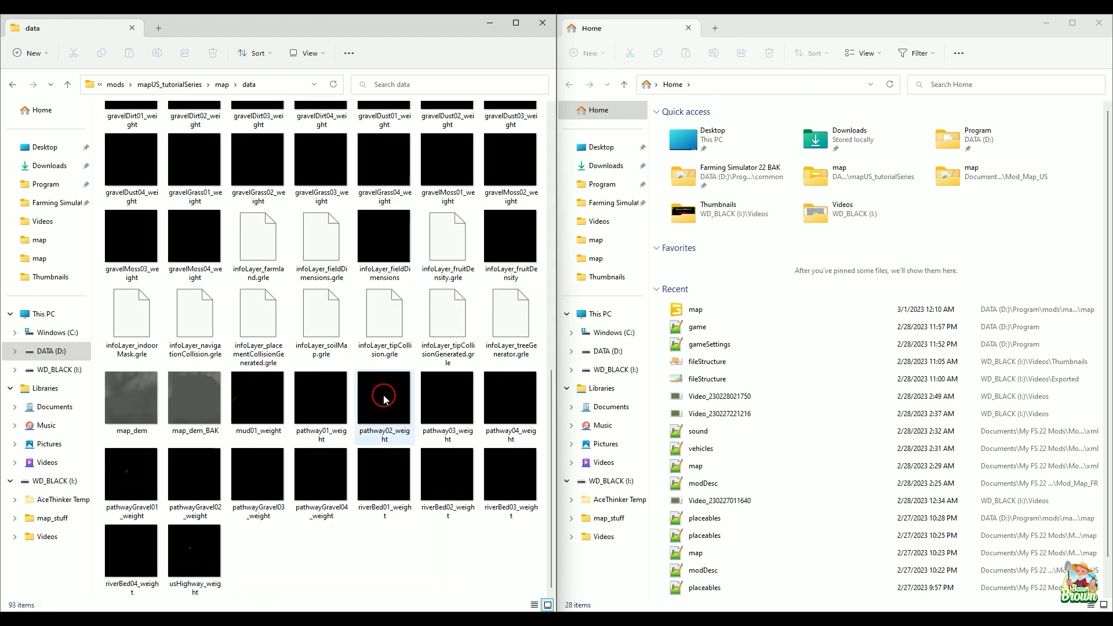
scroll(382, 373, up, 10)
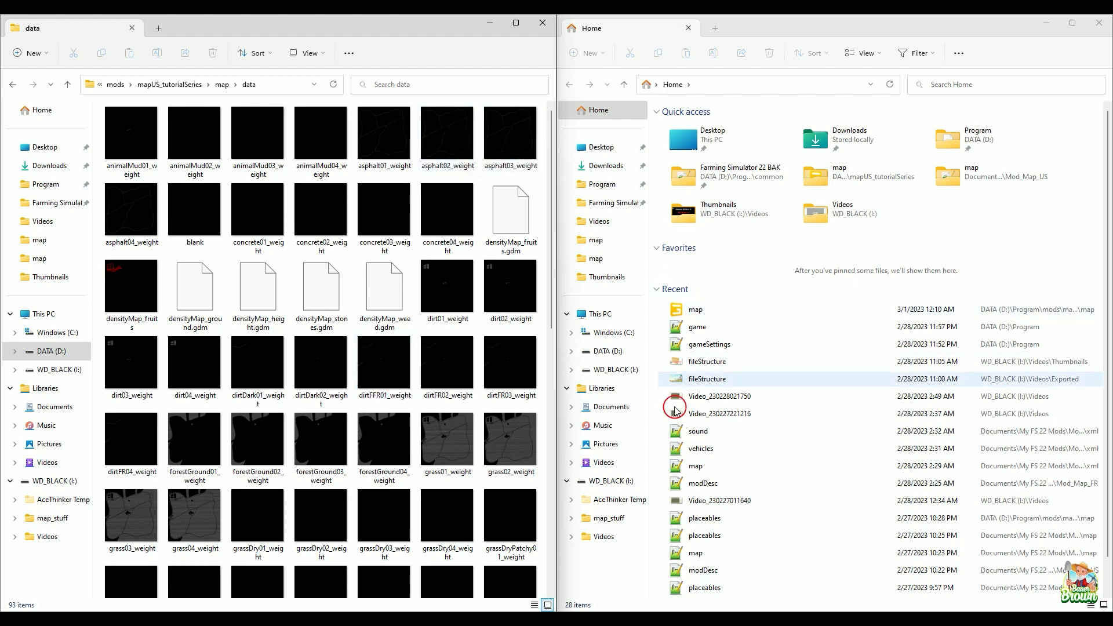
mouse_move(676, 619)
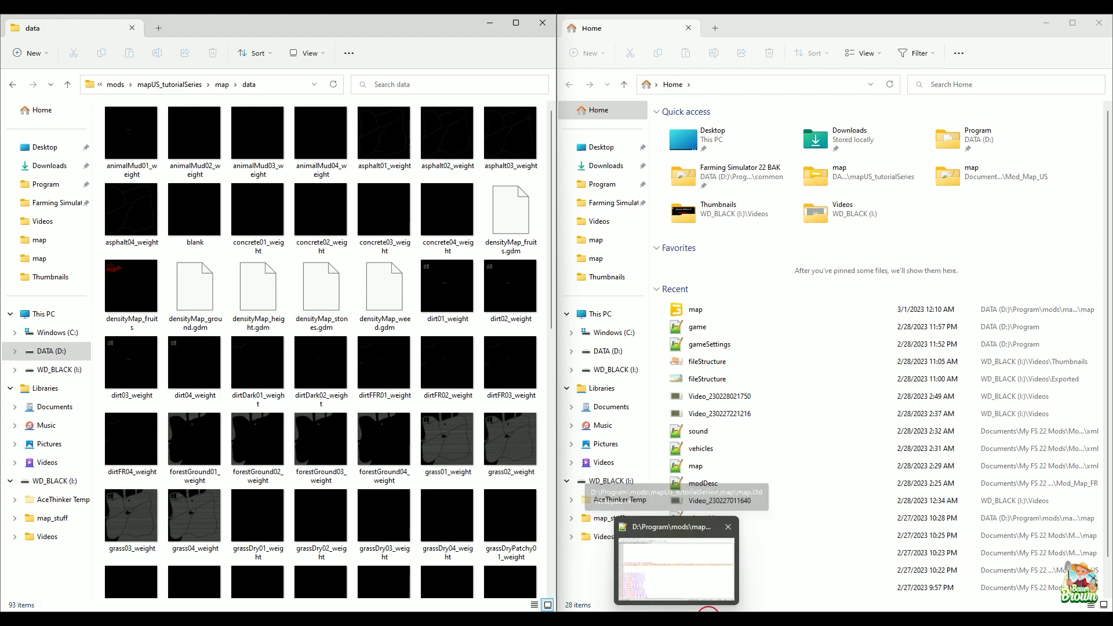
click(676, 618)
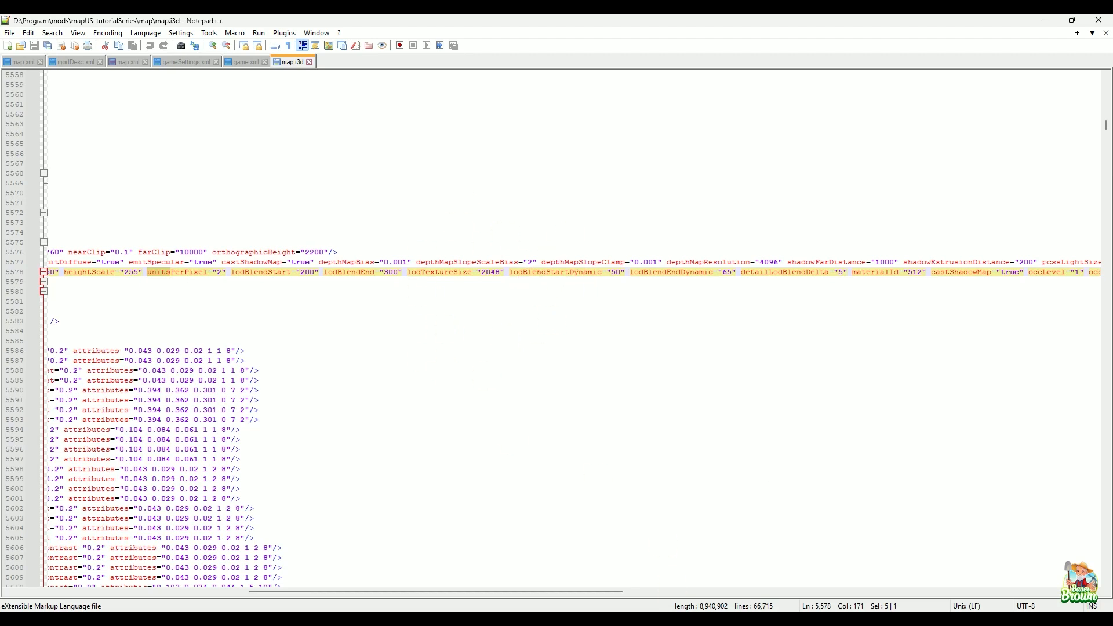
Compare the image dimensions of animalMud03_weight in the data folder with the terrain's lodTextureSize attribute in map.i3d.
click(523, 619)
click(438, 540)
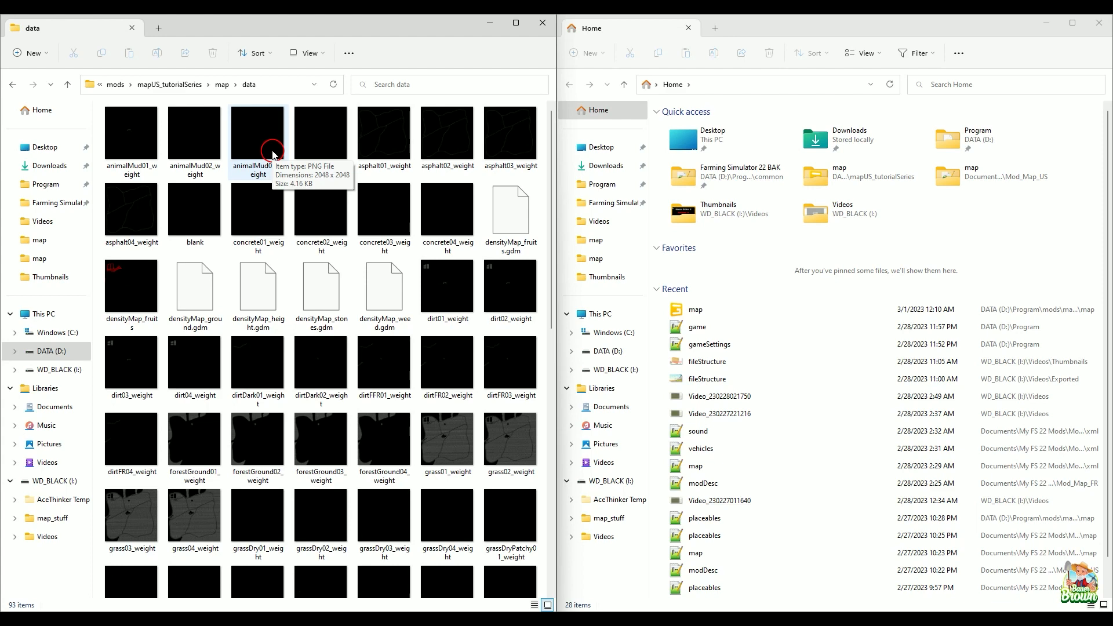
click(662, 586)
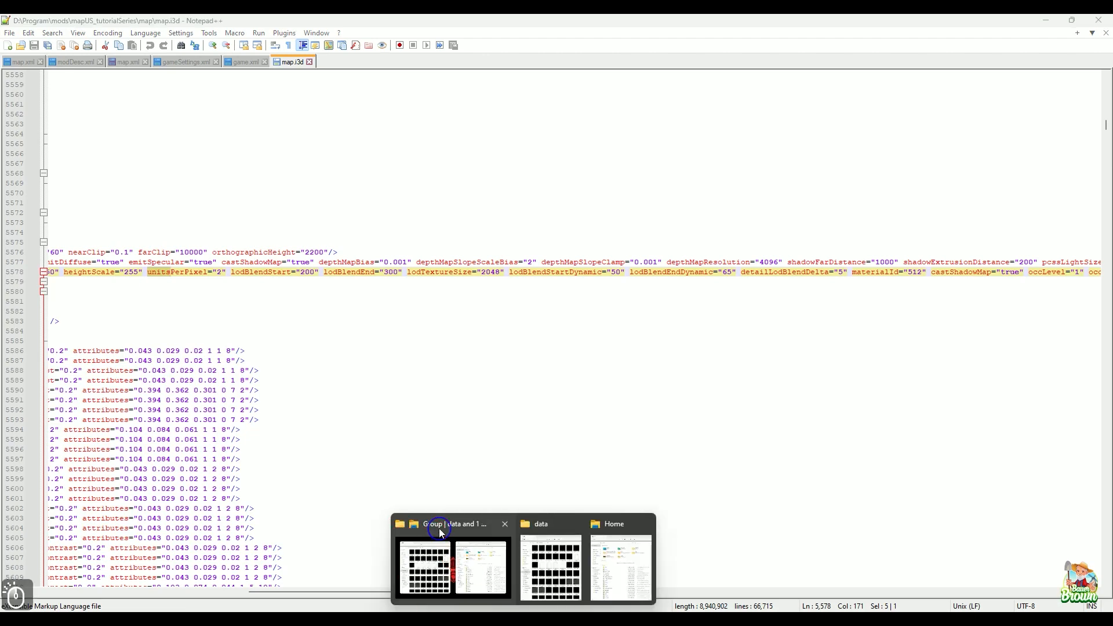
click(440, 533)
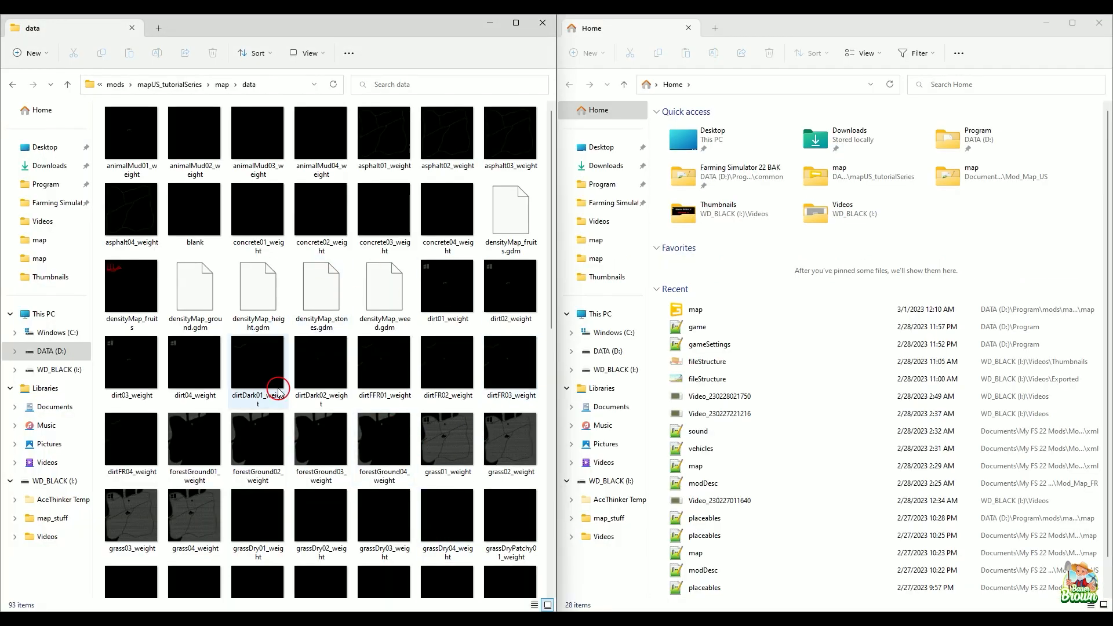
mouse_move(278, 391)
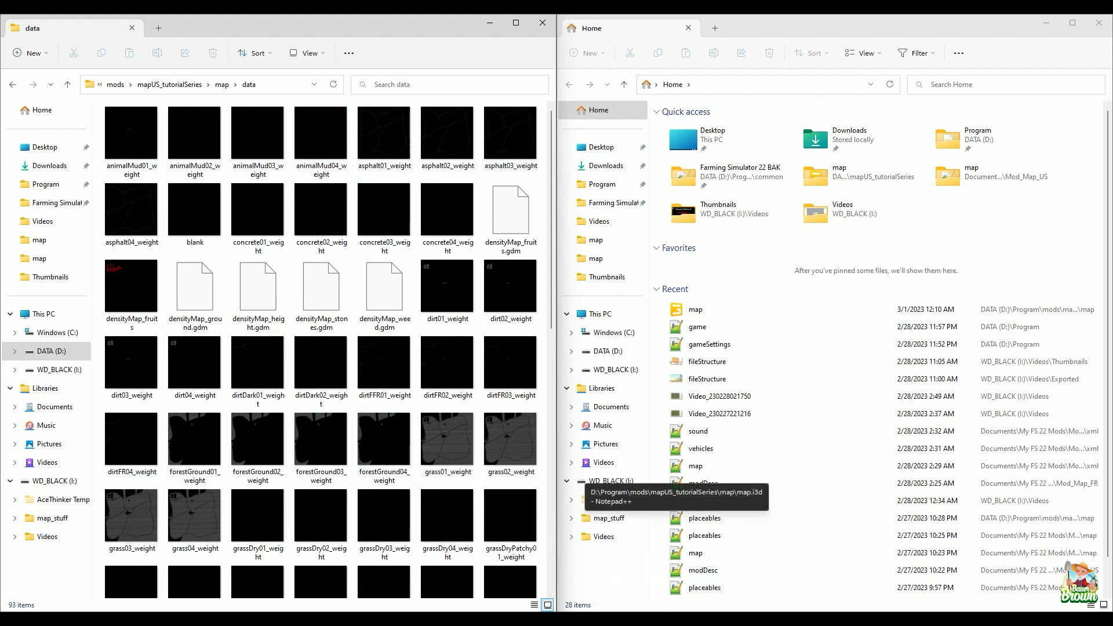
Read the start of the TerrainTransformGroup line and its layer entries in map.i3d against the weight maps in the data folder.
click(674, 615)
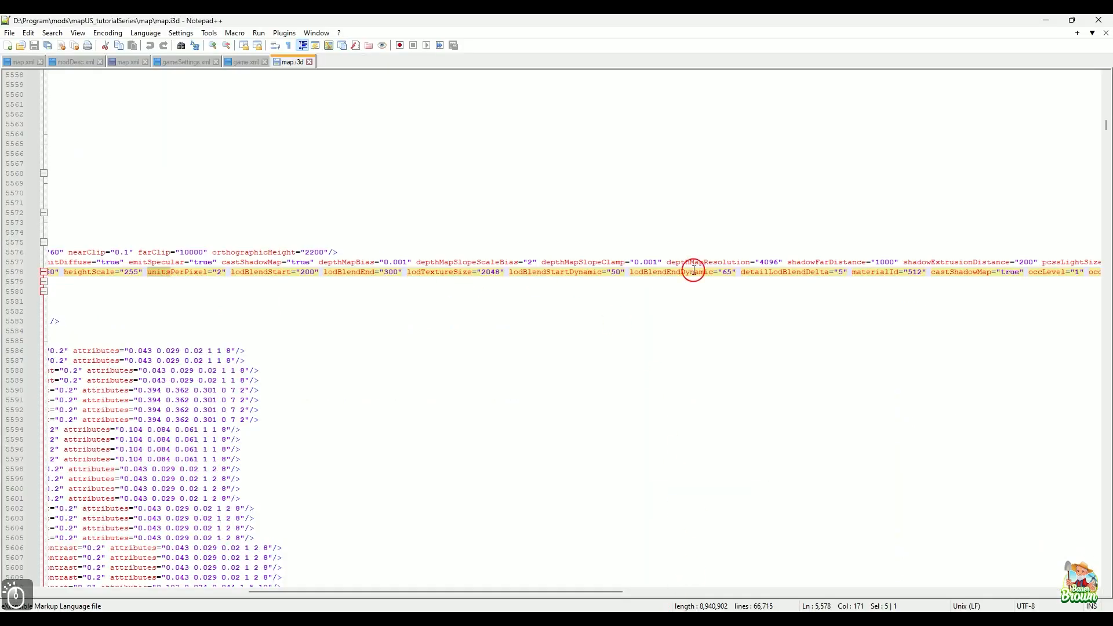
drag(557, 591, 336, 591)
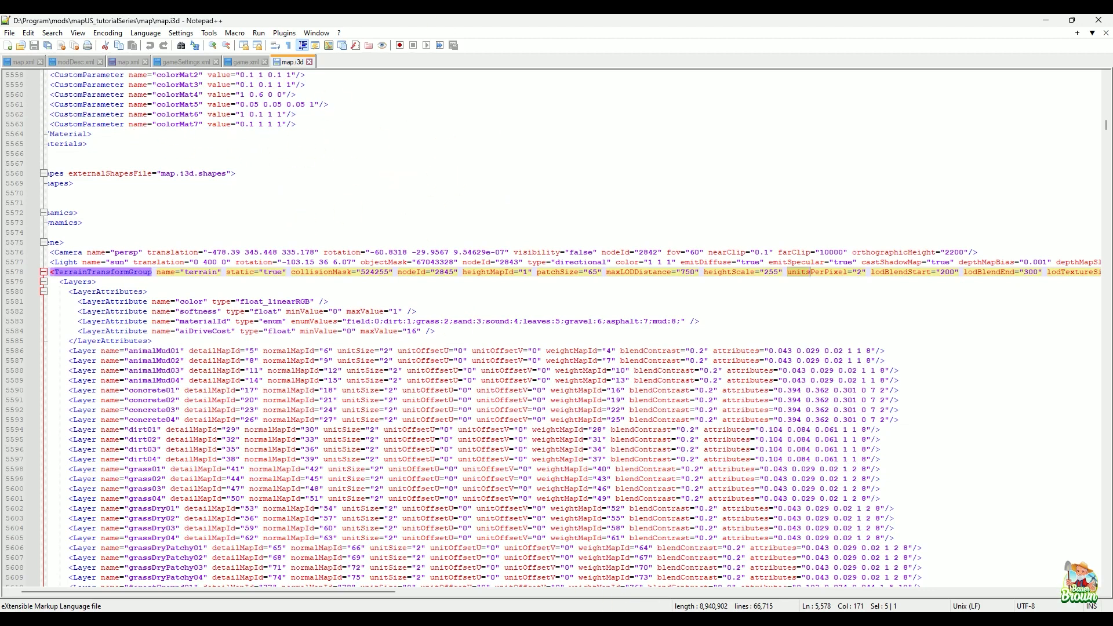
mouse_move(527, 618)
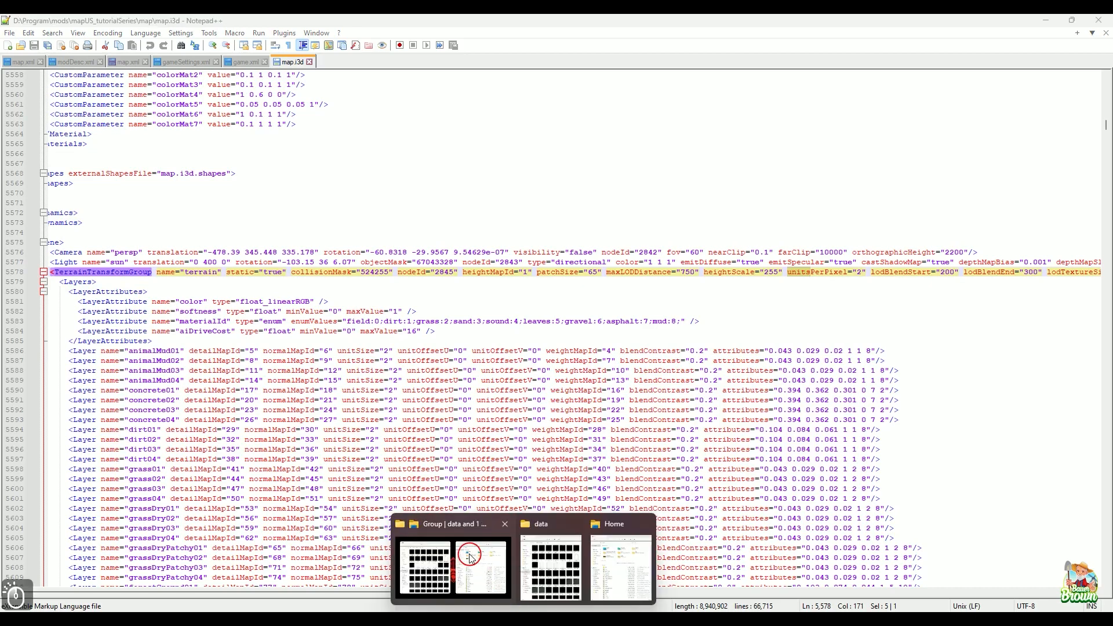
click(470, 552)
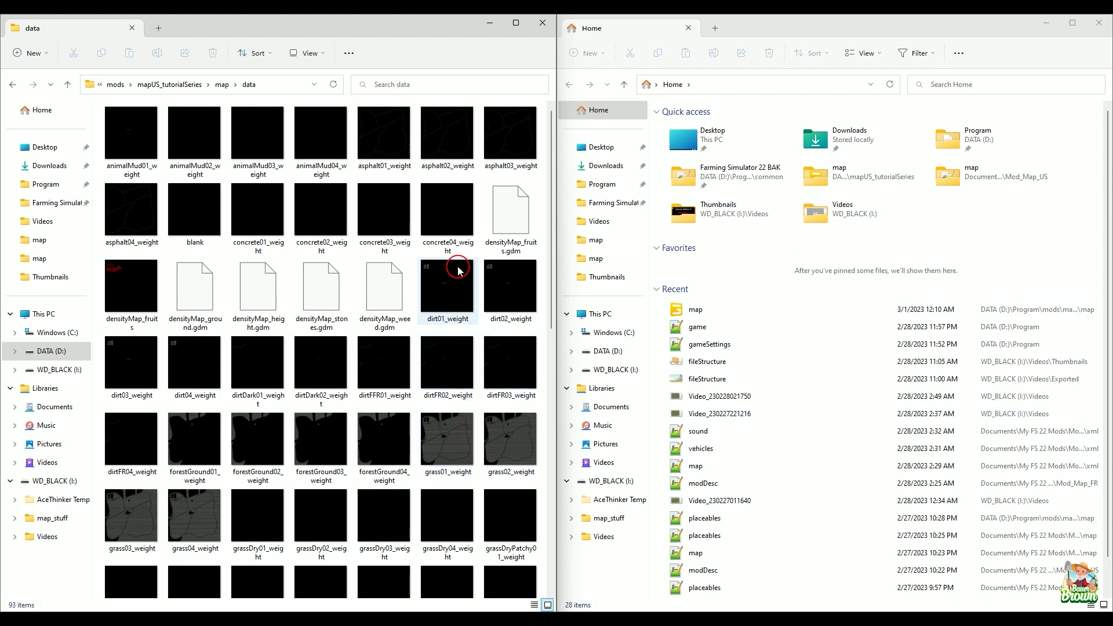
mouse_move(323, 142)
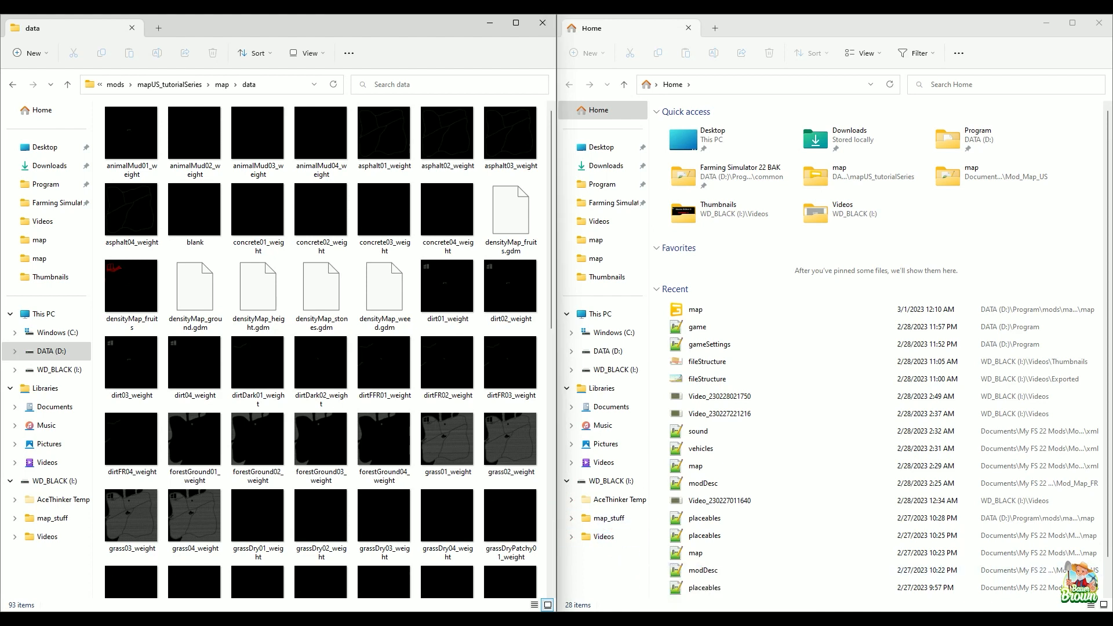
mouse_move(520, 616)
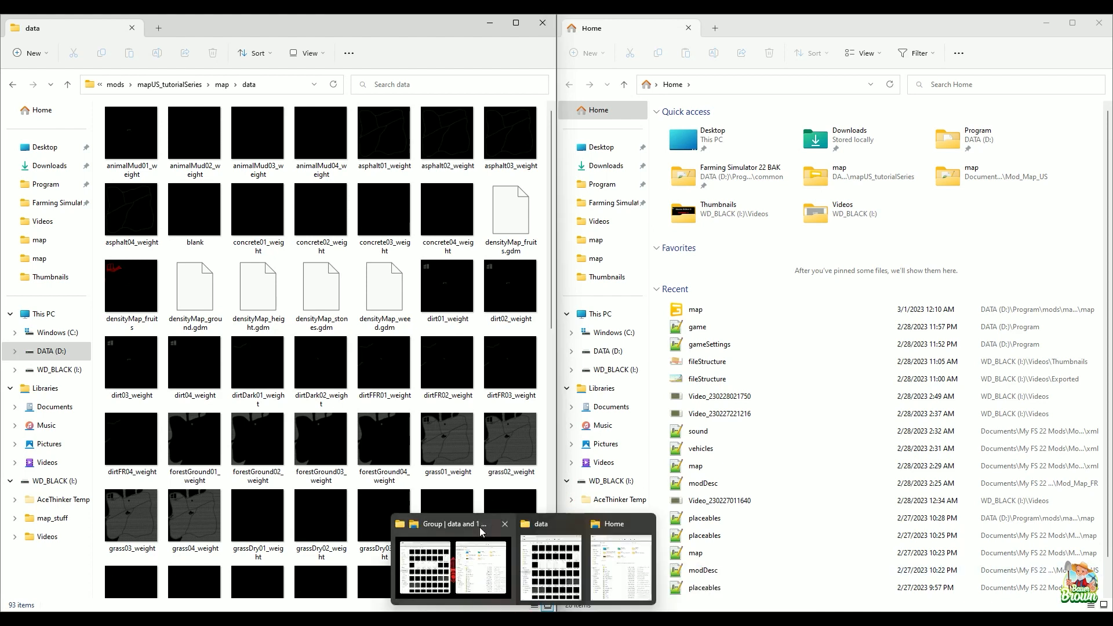
mouse_move(651, 617)
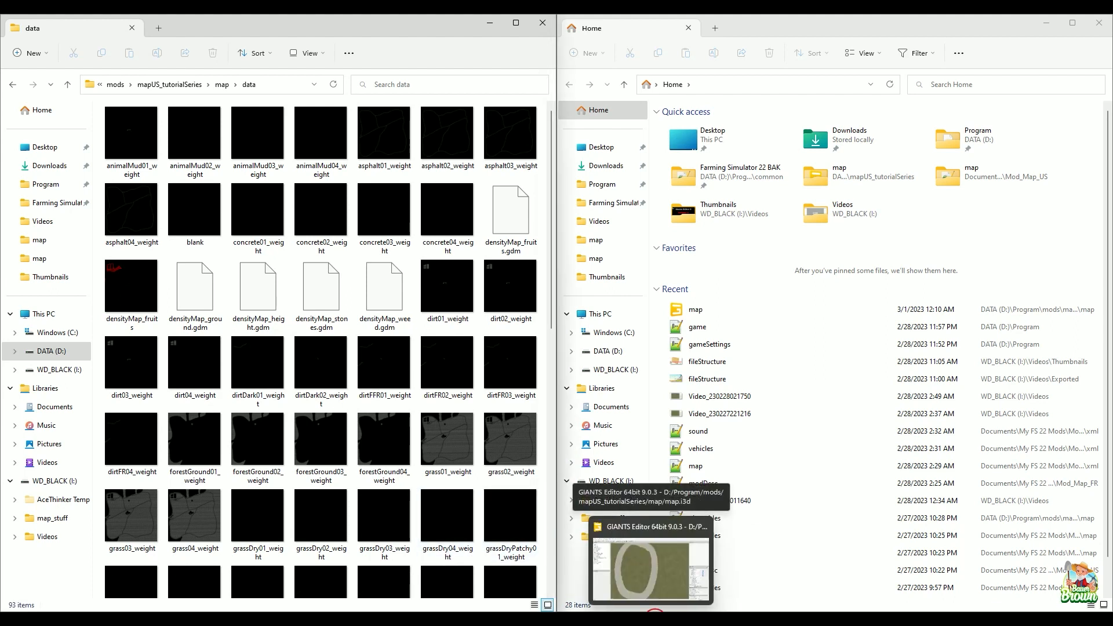
mouse_move(433, 419)
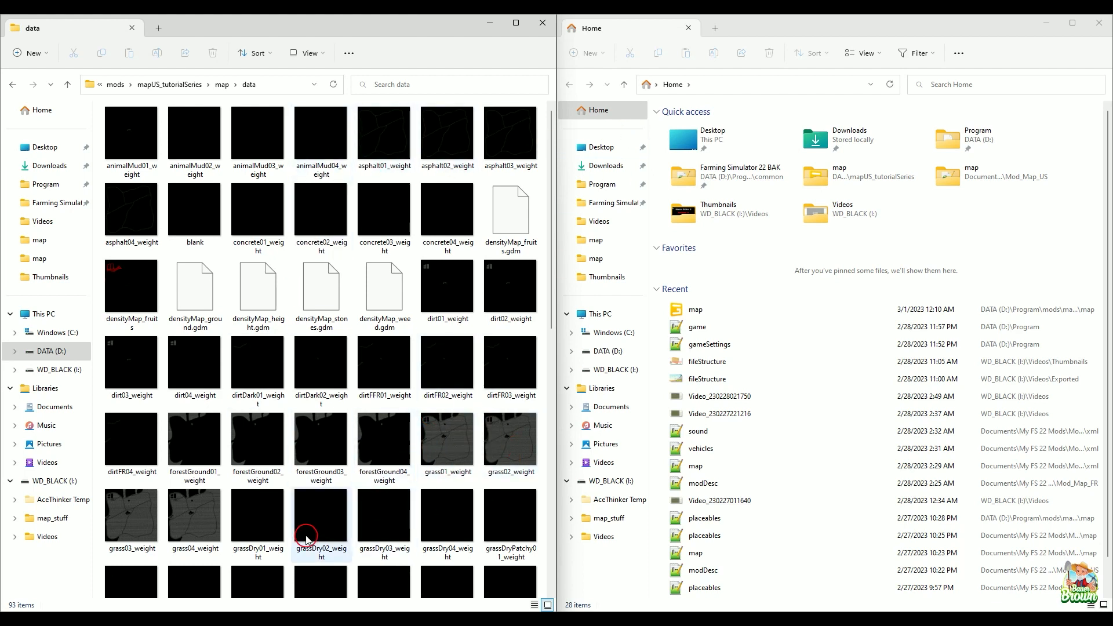
mouse_move(391, 482)
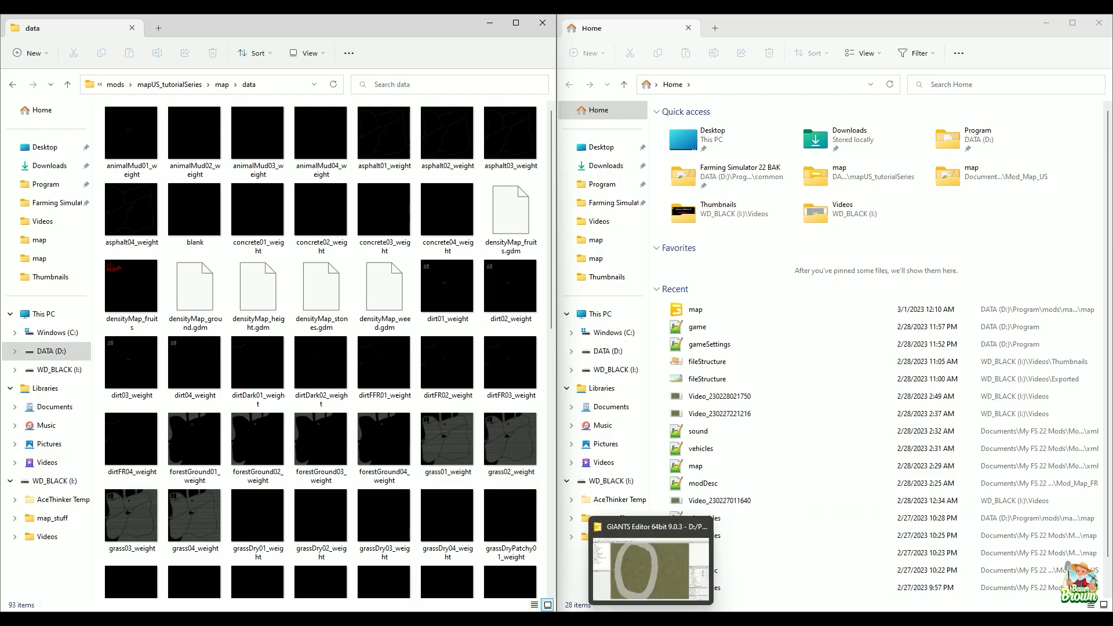
Switch to GIANTS Editor and paint a straight CONCRETE stroke with the 7.95-radius brush just outside the painted ring.
click(651, 619)
mouse_move(565, 263)
alt+middle_down()
mouse_move(589, 341)
mouse_move(591, 188)
alt+middle_up()
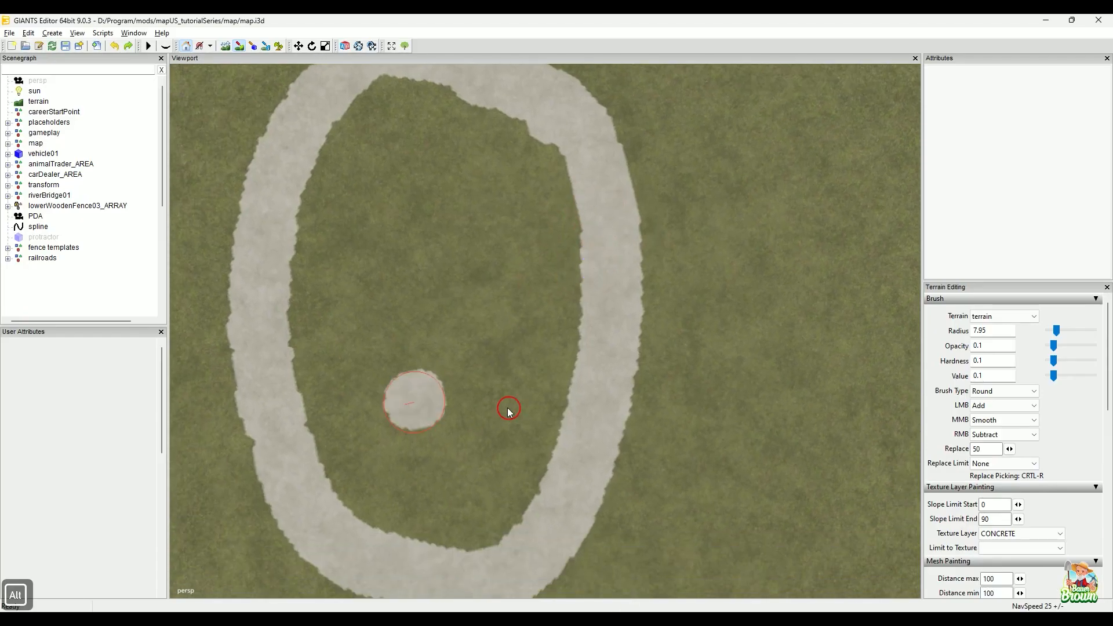
alt+drag(534, 395, 551, 384)
alt+scroll(672, 360, up, 3)
alt+middle_drag(630, 359, 561, 390)
alt+middle_drag(572, 261, 587, 397)
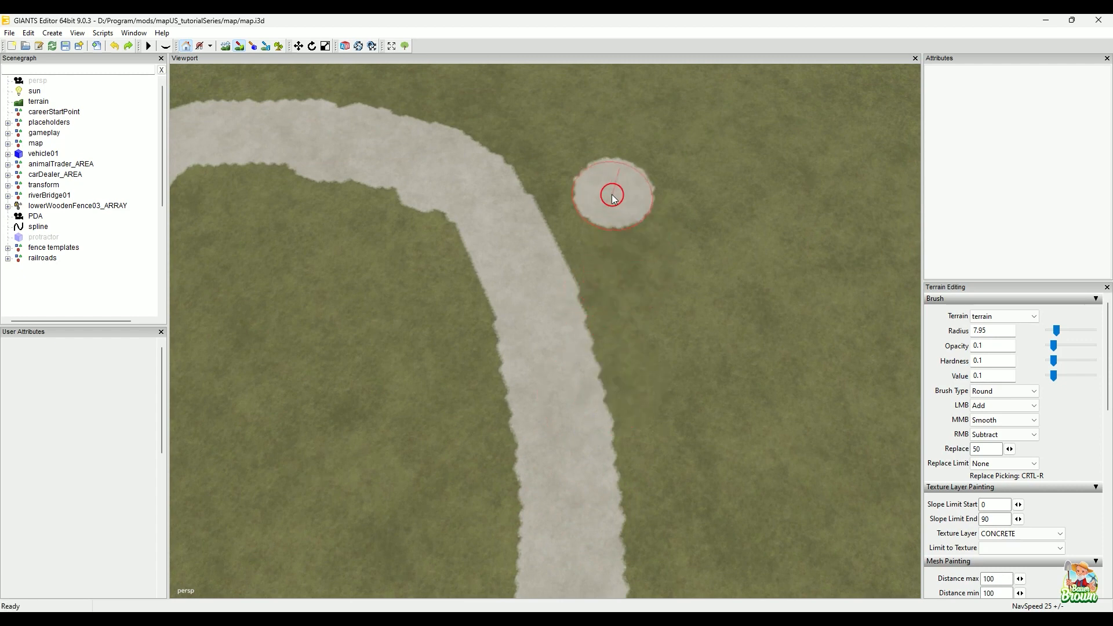
mouse_move(614, 198)
mouse_down()
mouse_move(695, 368)
mouse_move(728, 514)
mouse_up()
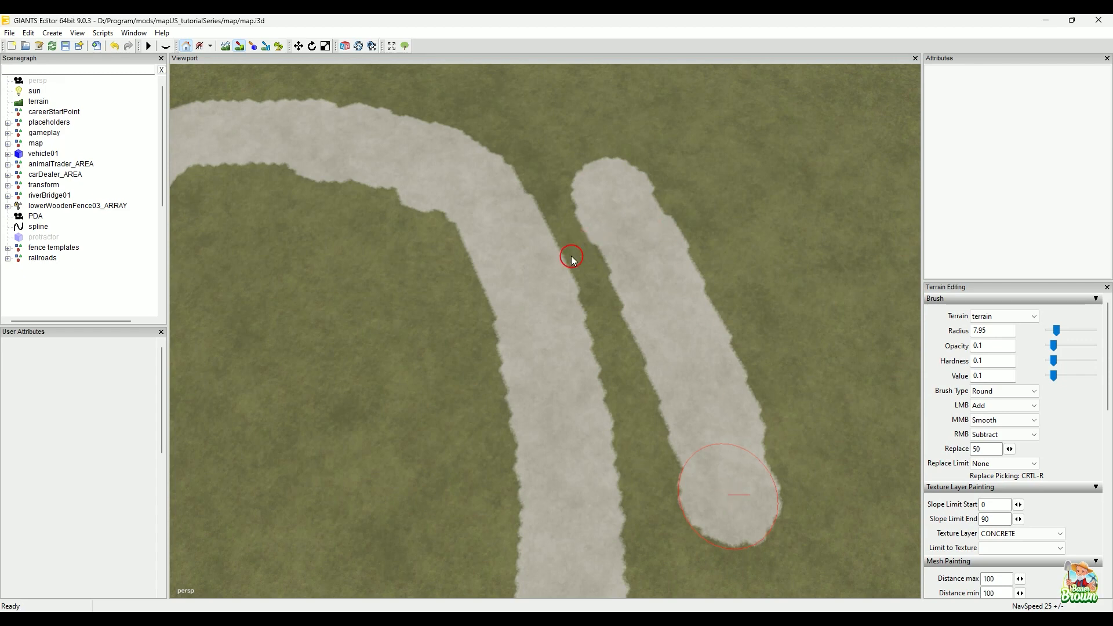
Examine the edges of the painted concrete ring and the straight stroke beside it, both from afar and close up.
alt+right_drag(570, 258, 491, 326)
alt+middle_drag(529, 375, 571, 277)
alt+right_drag(571, 277, 506, 318)
alt+middle_drag(490, 306, 521, 388)
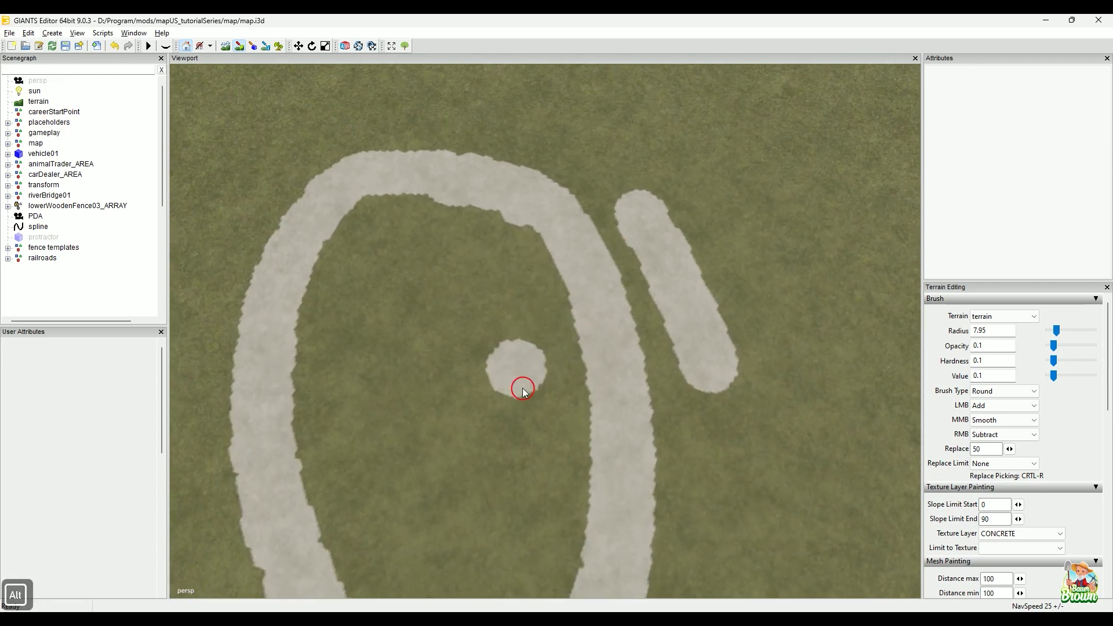
alt+drag(518, 309, 521, 360)
alt+right_drag(556, 347, 506, 424)
alt+drag(506, 424, 506, 419)
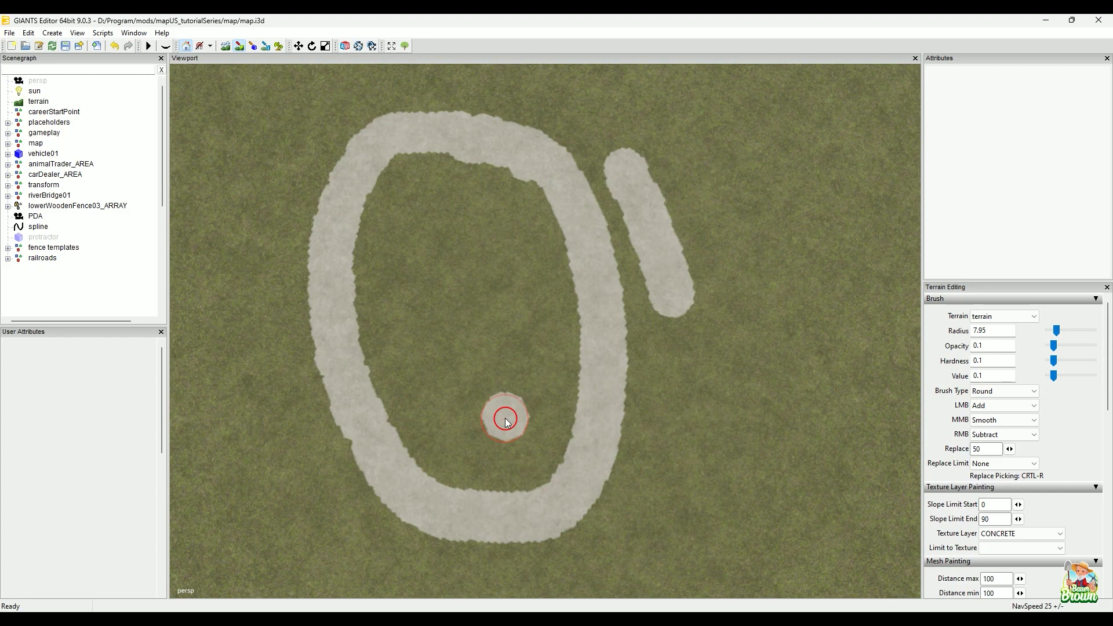
alt+drag(570, 400, 468, 429)
alt+right_drag(468, 429, 678, 389)
mouse_move(678, 388)
alt+middle_down()
mouse_move(529, 385)
mouse_move(514, 415)
alt+middle_up()
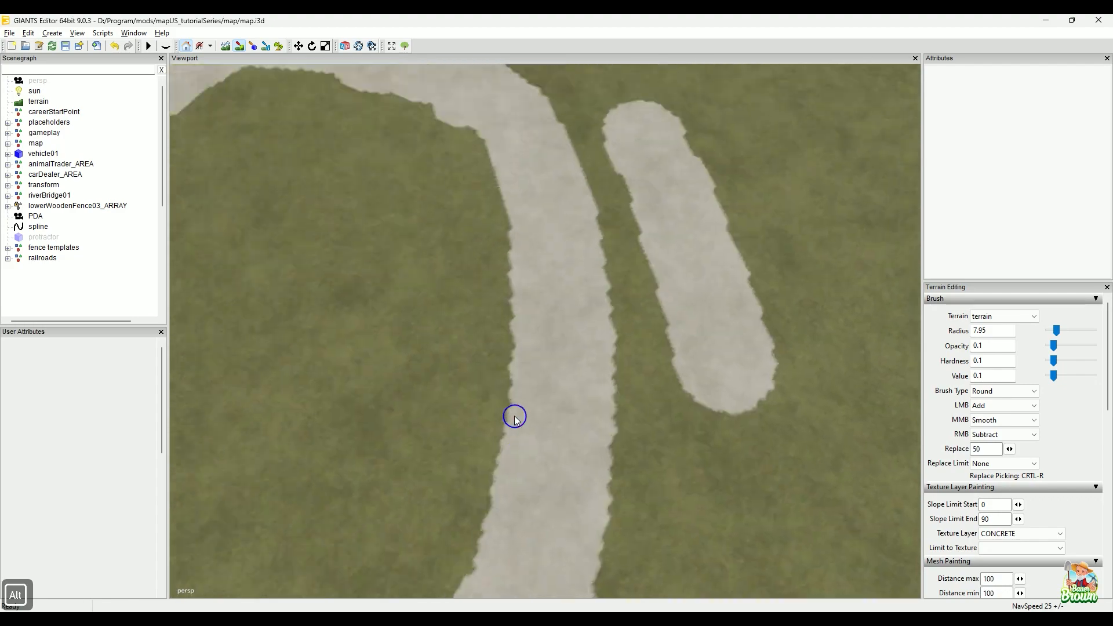
Paint the handwritten word "Save" with an exclamation mark in CONCRETE on the open grass beyond the ring.
mouse_move(514, 415)
alt+mouse_down()
mouse_move(637, 435)
mouse_move(582, 394)
alt+mouse_up()
alt+right_drag(582, 394, 336, 420)
alt+middle_drag(489, 393, 538, 499)
alt+right_drag(631, 367, 321, 472)
alt+middle_drag(580, 348, 571, 405)
alt+drag(688, 349, 528, 345)
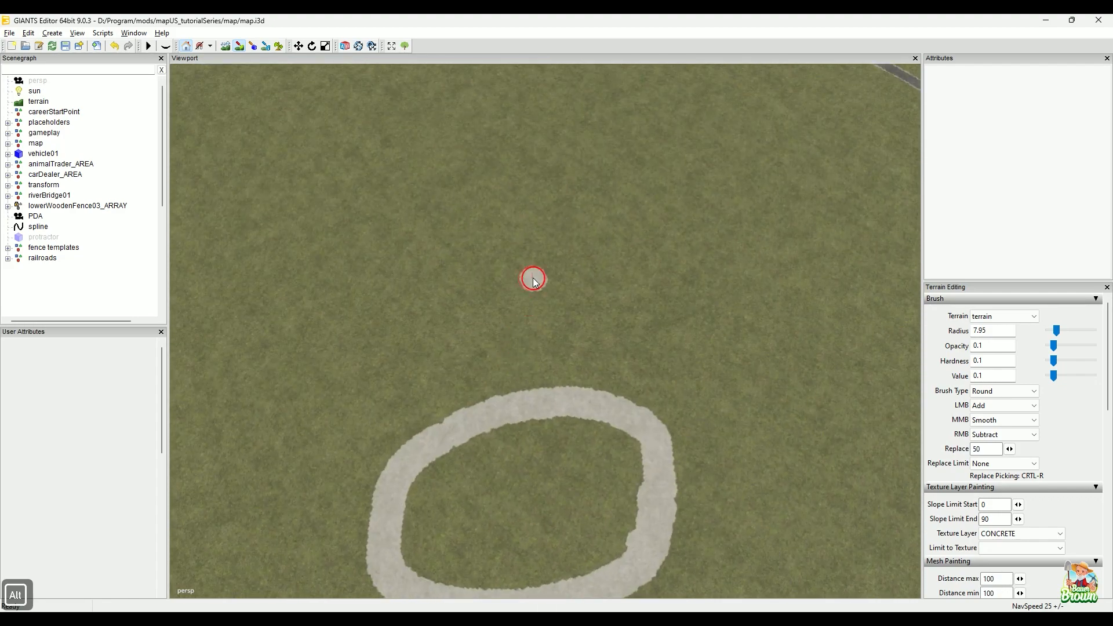
alt+middle_drag(532, 278, 557, 365)
alt+drag(568, 326, 423, 318)
mouse_move(380, 255)
mouse_down()
mouse_move(427, 238)
mouse_move(425, 176)
mouse_move(457, 228)
mouse_move(532, 246)
mouse_move(462, 330)
mouse_move(499, 253)
mouse_up()
mouse_move(610, 200)
mouse_down()
mouse_move(579, 184)
mouse_move(606, 214)
mouse_move(653, 230)
mouse_move(690, 154)
mouse_move(462, 468)
mouse_up()
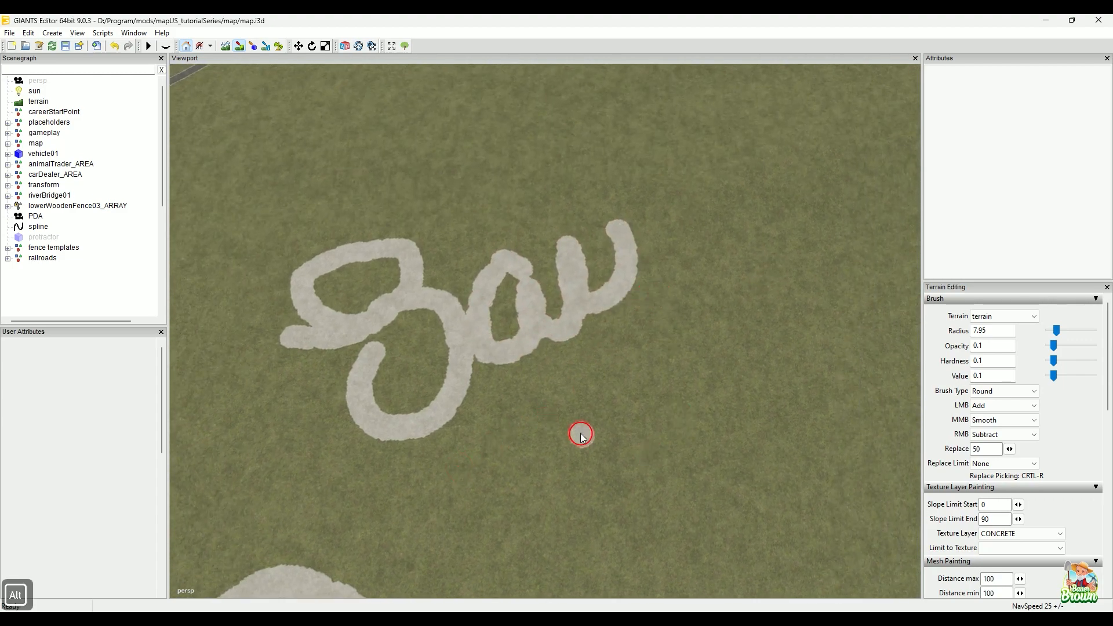
mouse_move(636, 285)
mouse_down()
mouse_move(693, 232)
mouse_move(728, 261)
mouse_move(740, 251)
mouse_move(767, 374)
mouse_up()
mouse_move(899, 333)
mouse_down()
mouse_move(561, 476)
mouse_move(671, 452)
mouse_up()
Inspect the painted lettering from above and compare it with the concrete ring and the straight stroke.
mouse_move(477, 416)
alt+mouse_down()
mouse_move(513, 406)
mouse_move(390, 464)
alt+mouse_up()
alt+right_drag(390, 465, 301, 442)
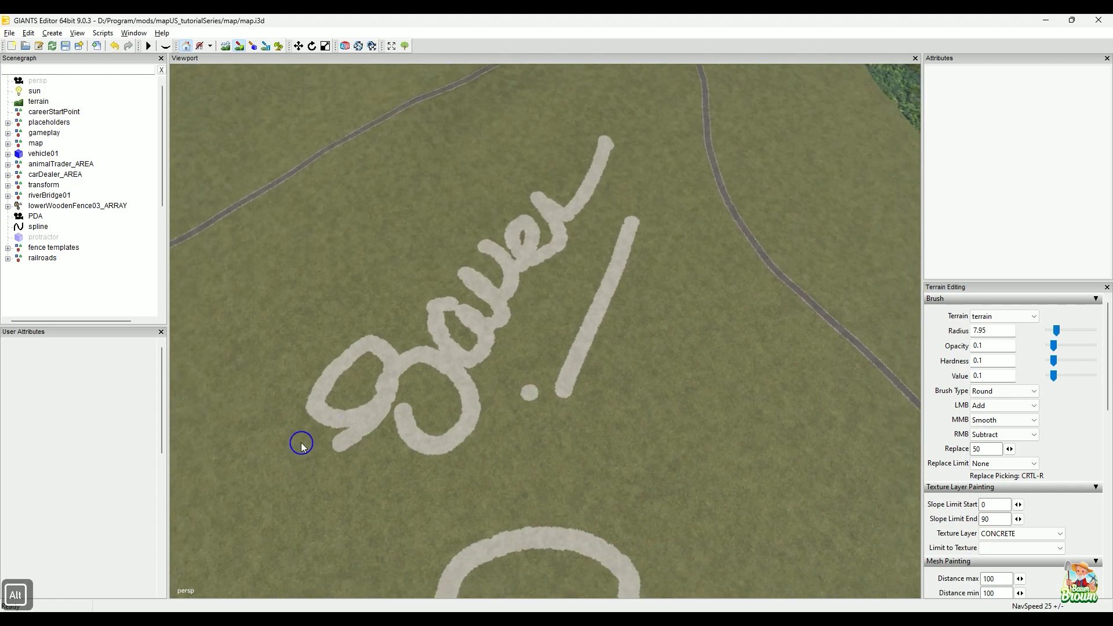
alt+middle_drag(301, 442, 464, 278)
alt+drag(559, 336, 528, 372)
alt+middle_drag(504, 405, 526, 296)
alt+drag(526, 295, 436, 366)
alt+right_drag(436, 366, 685, 268)
alt+middle_drag(686, 268, 634, 318)
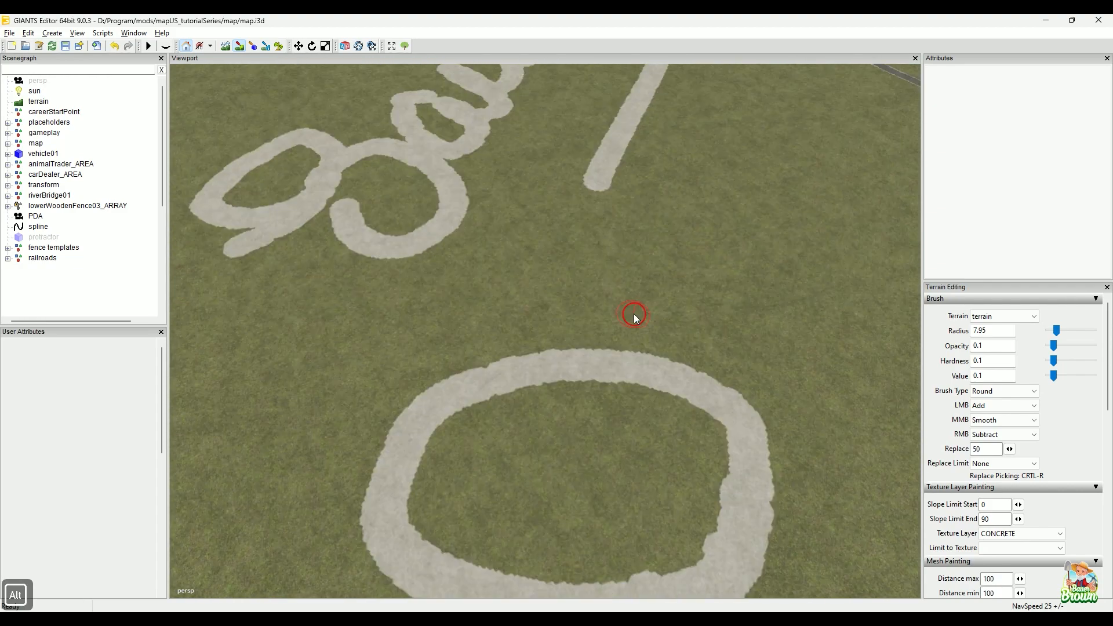
alt+drag(634, 318, 485, 489)
alt+middle_drag(484, 489, 501, 265)
alt+drag(499, 299, 482, 360)
alt+right_drag(481, 360, 620, 290)
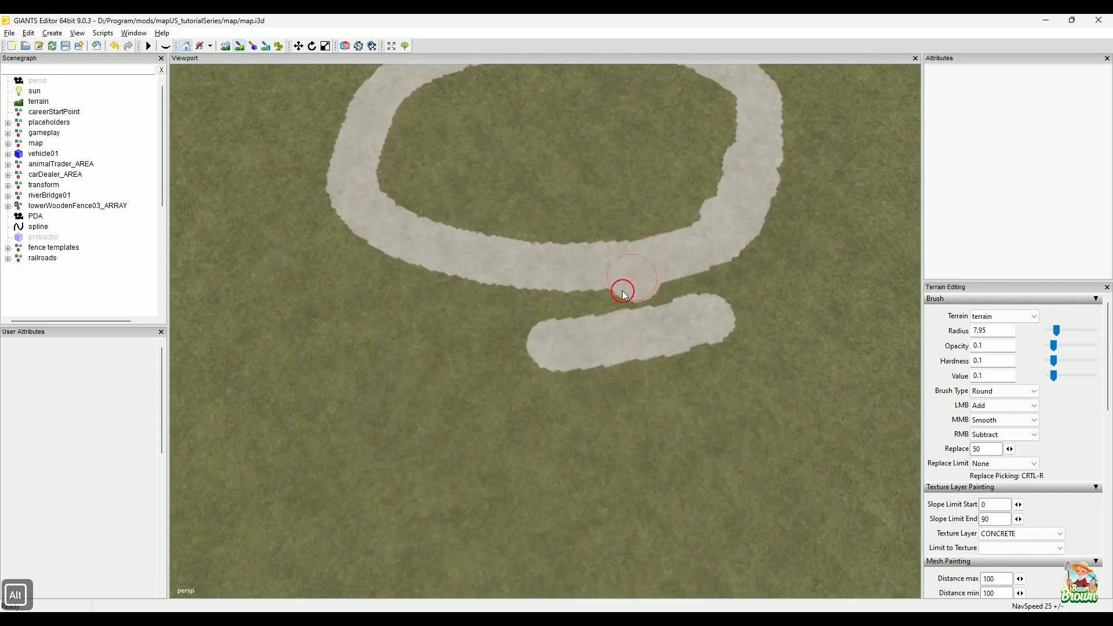
Extend the straight CONCRETE stroke beside the ring with a curved hook and a base stroke to form a figure 2.
alt+middle_drag(621, 291, 580, 347)
alt+drag(538, 449, 549, 375)
alt+middle_drag(549, 375, 543, 419)
click(554, 388)
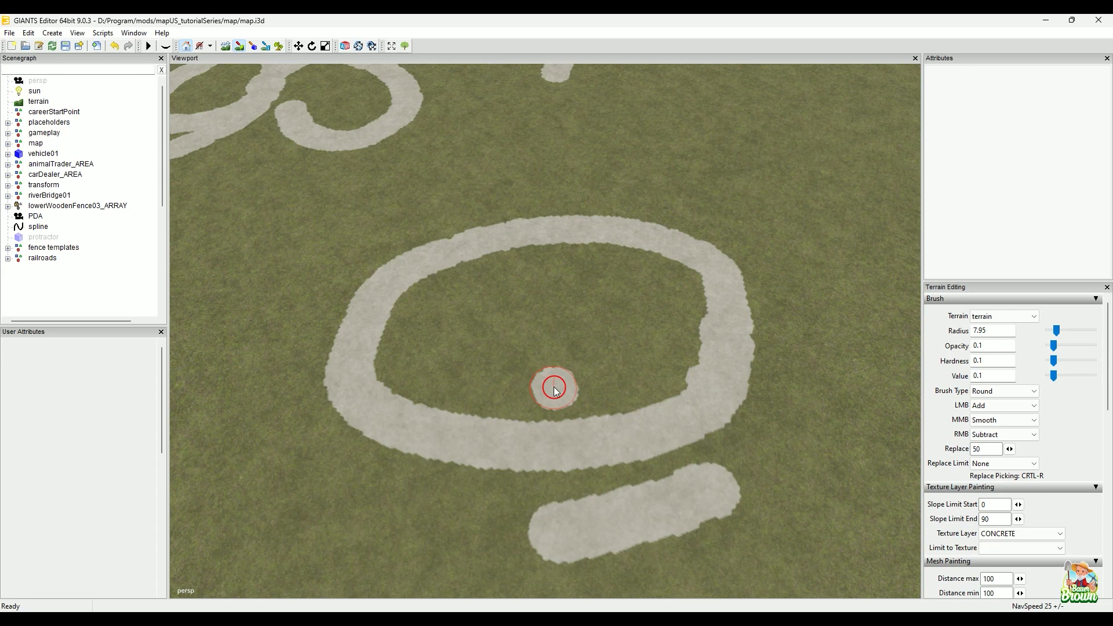
key(alt)
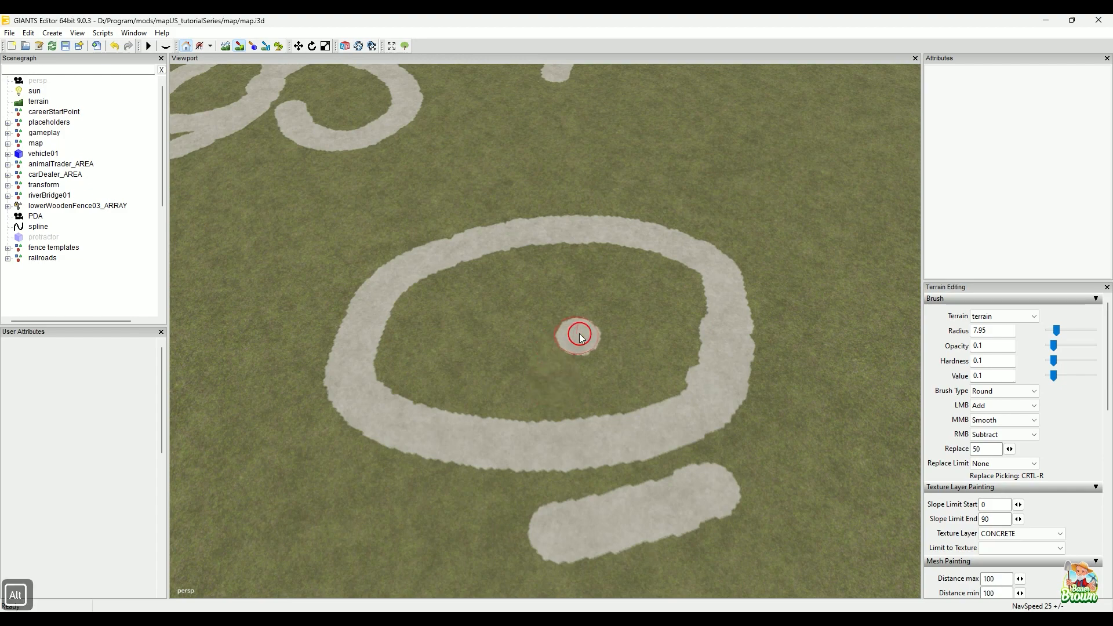
mouse_move(549, 342)
alt+mouse_down()
mouse_move(559, 238)
mouse_move(524, 211)
mouse_move(604, 243)
mouse_move(689, 324)
mouse_move(678, 293)
mouse_move(688, 303)
mouse_move(596, 353)
mouse_move(574, 408)
mouse_move(606, 405)
mouse_move(435, 437)
mouse_move(712, 145)
mouse_move(566, 330)
mouse_move(847, 242)
mouse_move(668, 352)
mouse_move(667, 206)
mouse_move(618, 377)
alt+mouse_up()
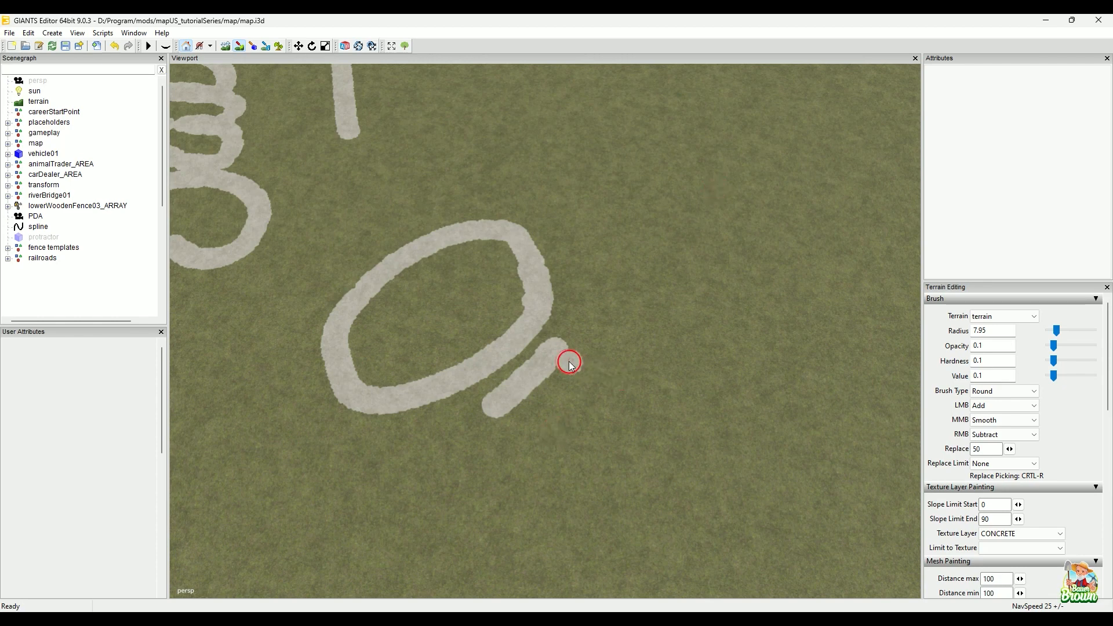
mouse_move(566, 353)
mouse_down()
mouse_move(653, 342)
mouse_move(628, 298)
mouse_move(600, 320)
mouse_up()
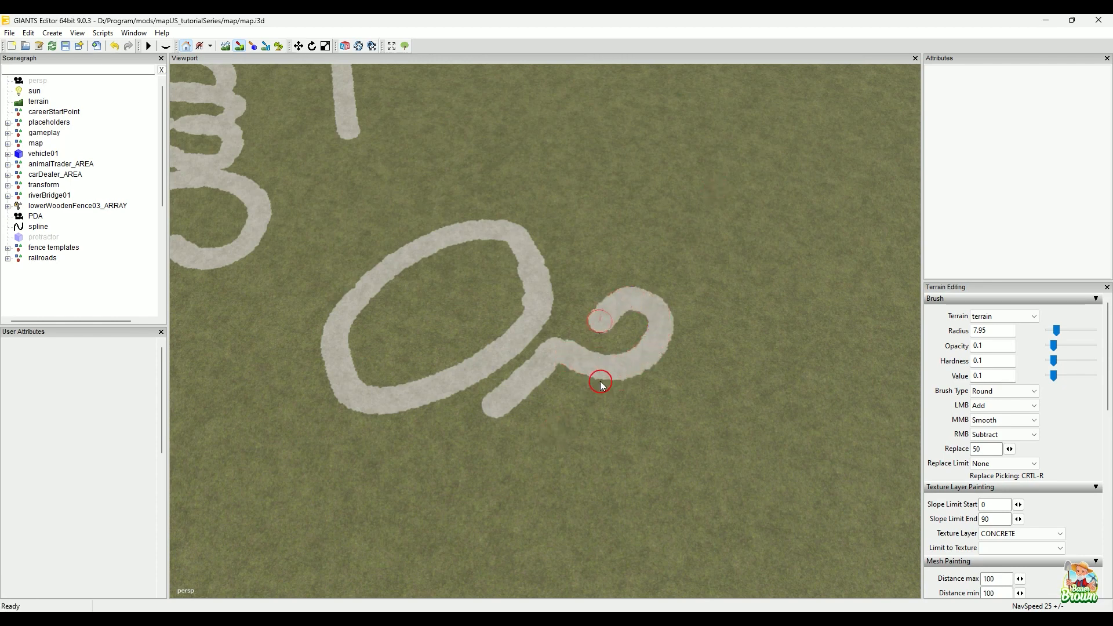
drag(497, 421, 585, 455)
Examine the painted ring, the figure 2 and the handwritten lettering from several angles and distances.
mouse_move(557, 470)
alt+mouse_down()
mouse_move(562, 482)
mouse_move(609, 481)
mouse_move(720, 181)
alt+mouse_up()
mouse_move(557, 355)
alt+mouse_down()
mouse_move(593, 348)
mouse_move(389, 464)
mouse_move(663, 241)
alt+mouse_up()
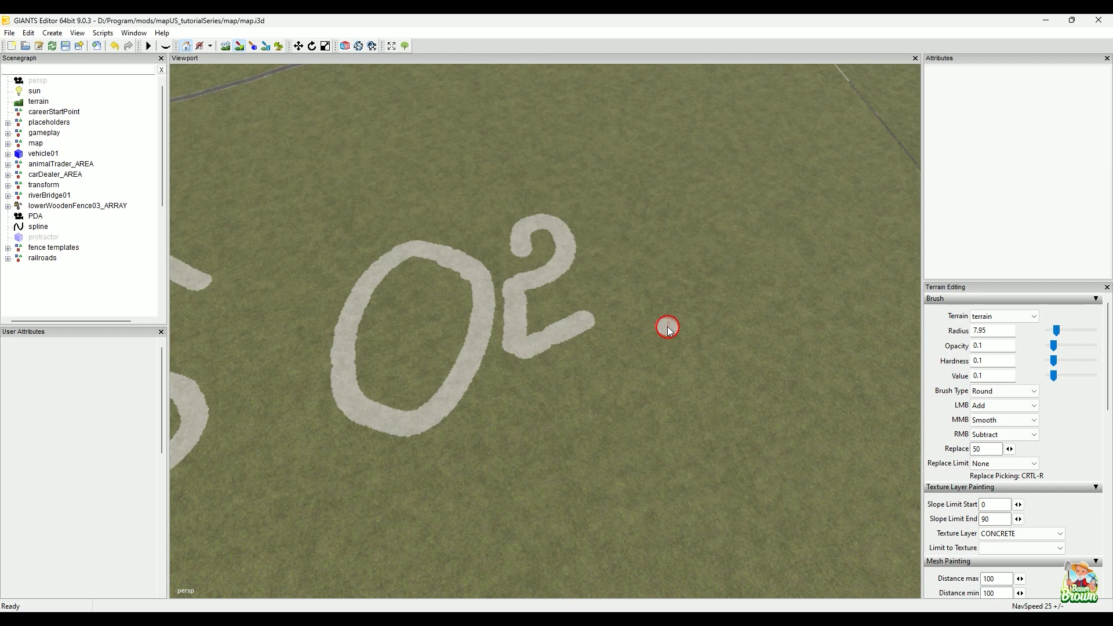
click(651, 278)
mouse_move(529, 358)
alt+mouse_down()
mouse_move(471, 404)
mouse_move(386, 404)
alt+mouse_up()
mouse_move(372, 431)
alt+mouse_down()
mouse_move(591, 251)
mouse_move(434, 315)
alt+mouse_up()
alt+right_drag(435, 315, 531, 283)
alt+drag(531, 283, 485, 322)
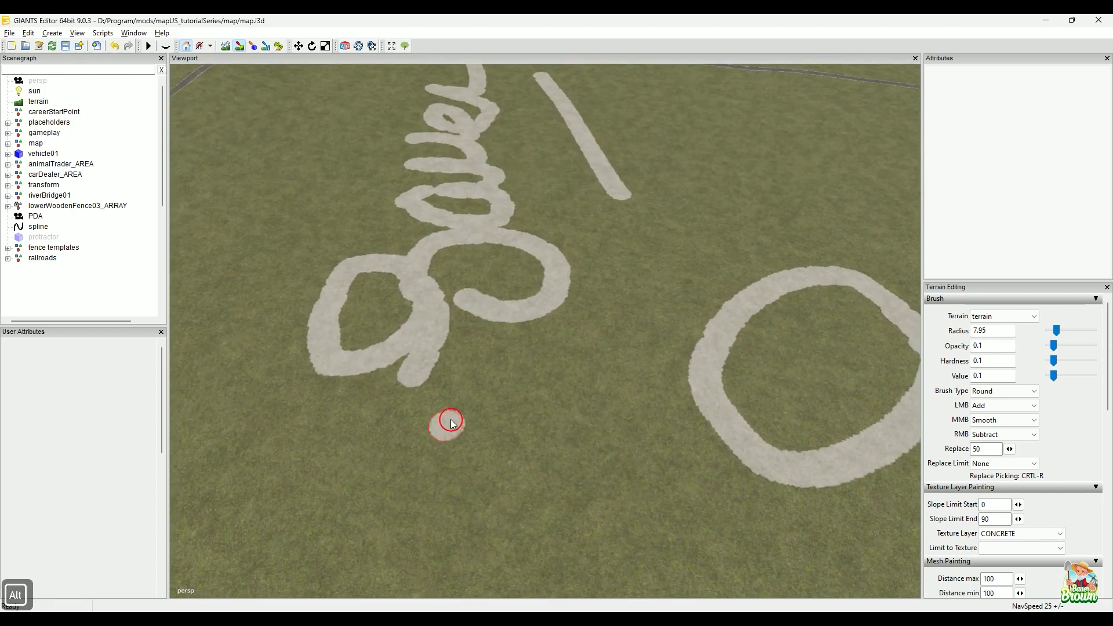
alt+drag(450, 422, 496, 379)
alt+drag(434, 443, 431, 500)
alt+right_drag(429, 429, 513, 403)
alt+middle_drag(495, 408, 459, 429)
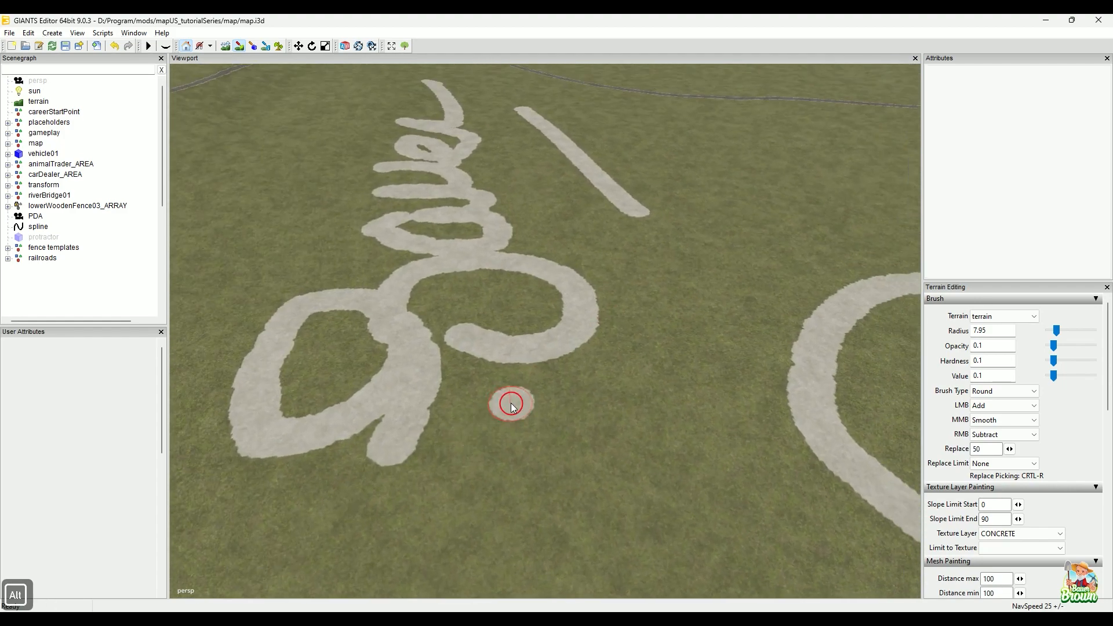
mouse_move(503, 404)
alt+mouse_down()
mouse_move(629, 379)
mouse_move(489, 497)
mouse_move(450, 472)
mouse_move(290, 450)
alt+mouse_up()
alt+drag(492, 400, 507, 336)
alt+drag(573, 274, 579, 372)
alt+drag(594, 303, 588, 350)
alt+drag(606, 335, 457, 410)
alt+drag(571, 430, 565, 391)
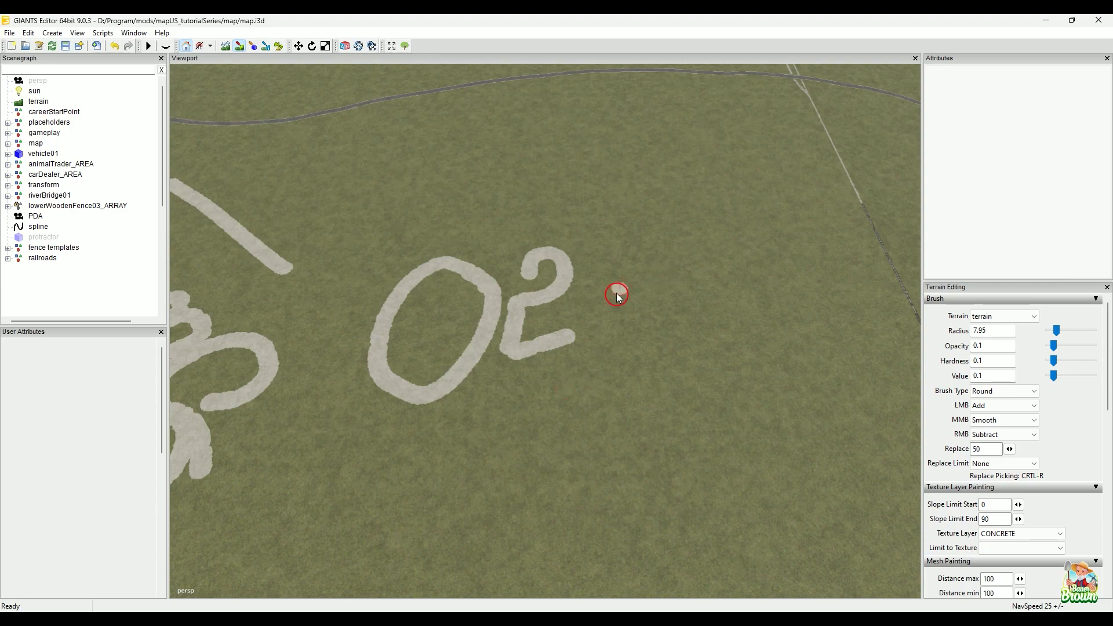
alt+drag(619, 293, 586, 348)
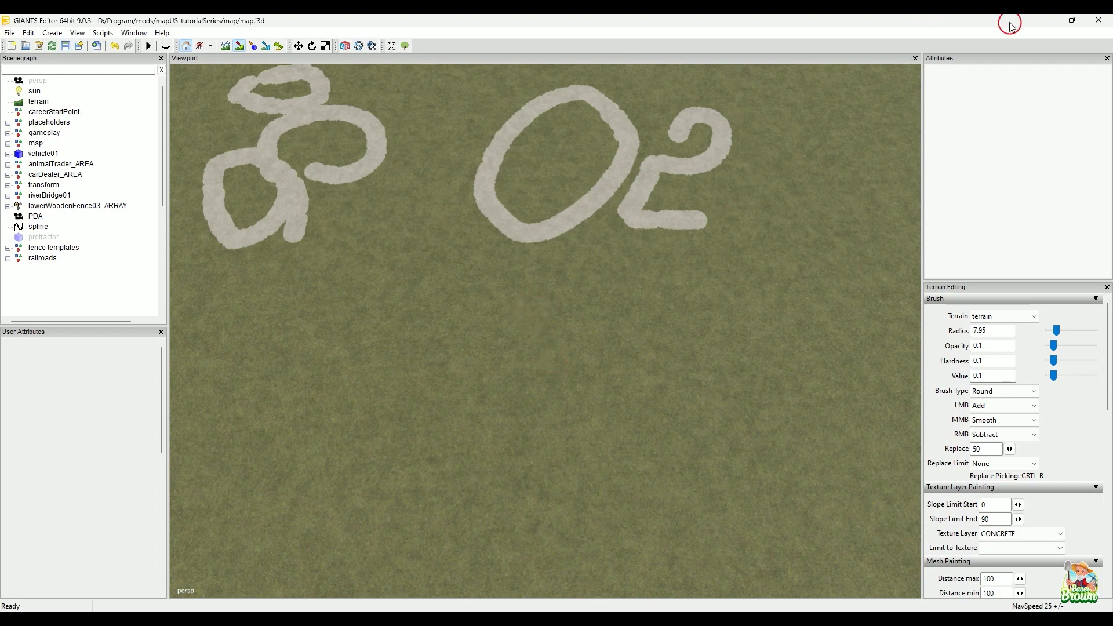
mouse_move(661, 268)
alt+mouse_down()
mouse_move(694, 316)
mouse_move(497, 348)
mouse_move(626, 228)
mouse_move(636, 390)
mouse_move(640, 359)
mouse_move(638, 390)
mouse_move(663, 390)
mouse_move(620, 408)
alt+mouse_up()
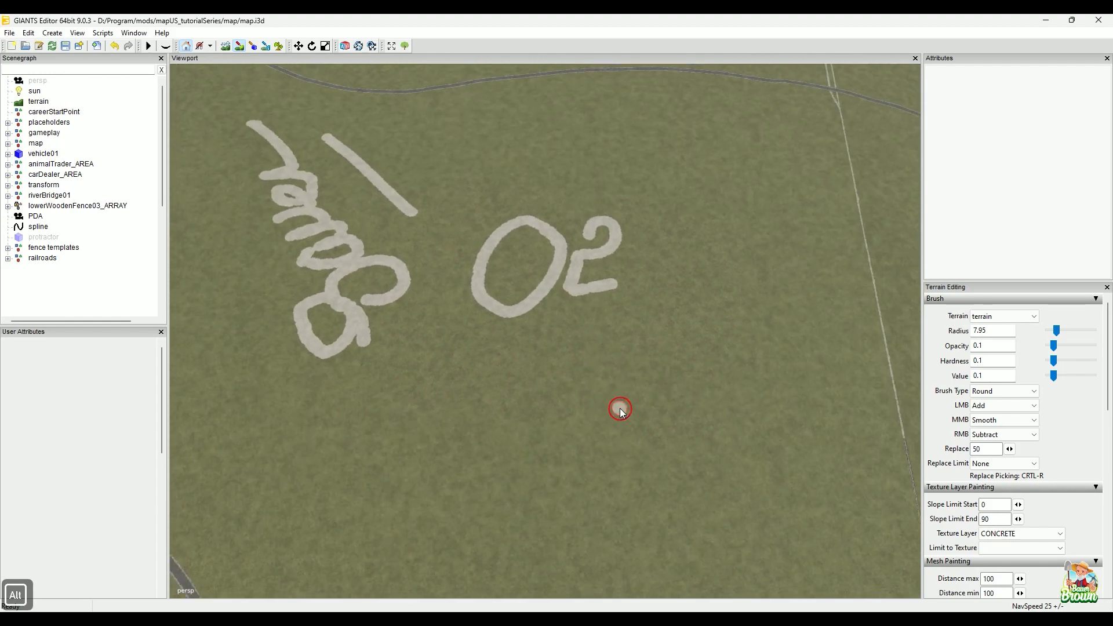
Undo all the CONCRETE painting on the grass: the figure 2, the lettering, the straight stroke and the ring.
key(ctrl+z)
key(ctrl+z)
key(ctrl+z)
key(ctrl+z)
key(ctrl+z)
key(ctrl+z)
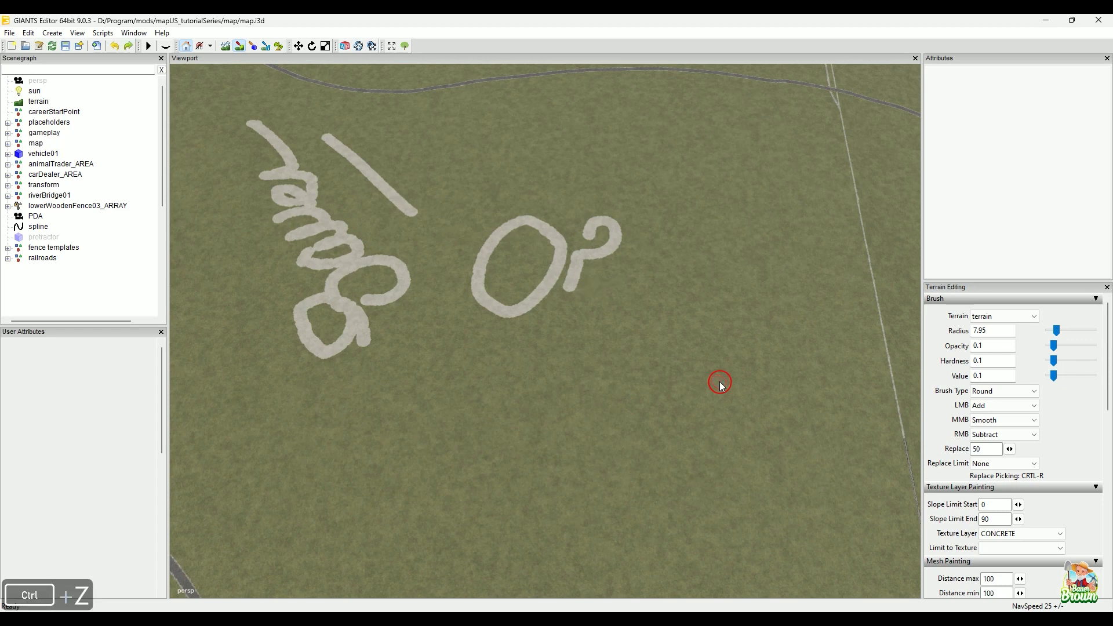
key(ctrl+z)
key(ctrl+z)
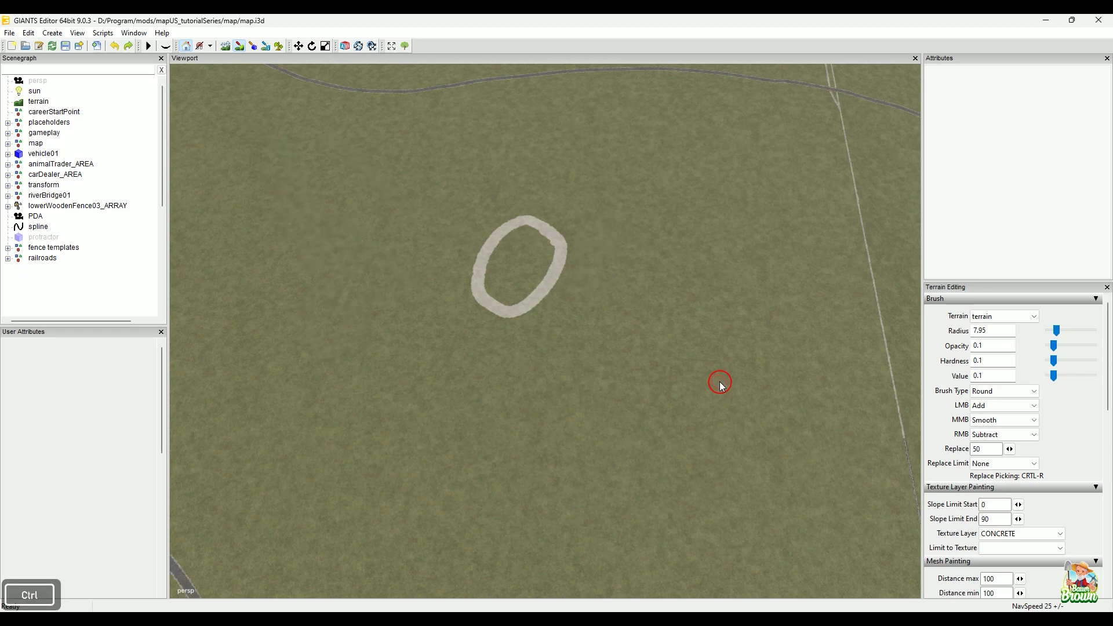
click(721, 383)
Enlarge the brush radius to about 26 and stamp a round CONCRETE spot on the cleared grass.
alt+drag(723, 375, 539, 400)
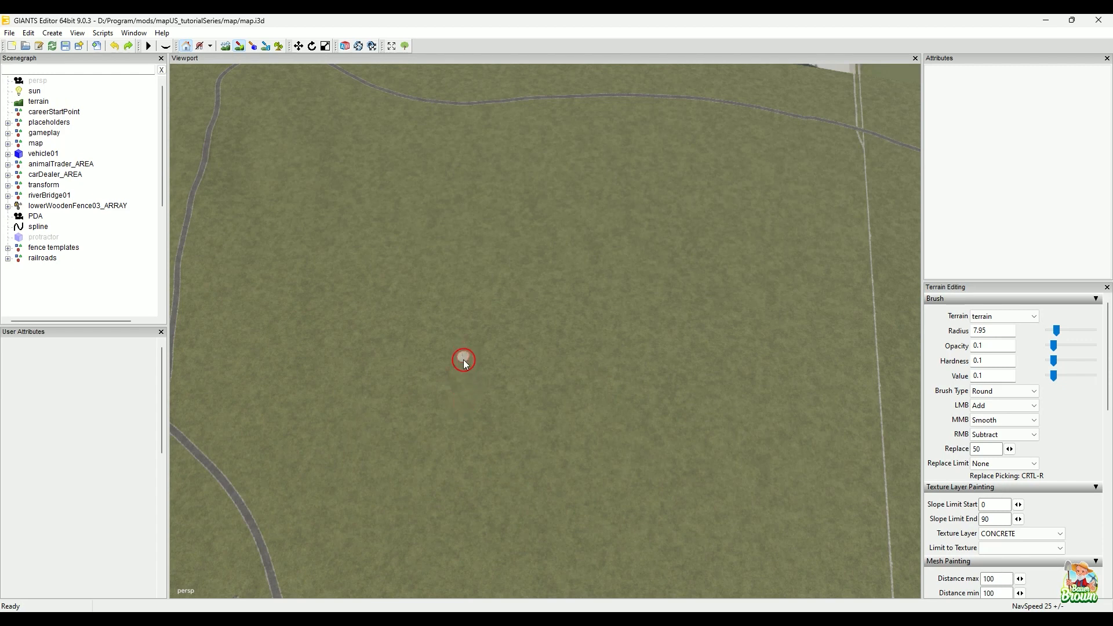
mouse_move(460, 360)
alt+mouse_down()
mouse_move(519, 374)
mouse_move(489, 402)
alt+mouse_up()
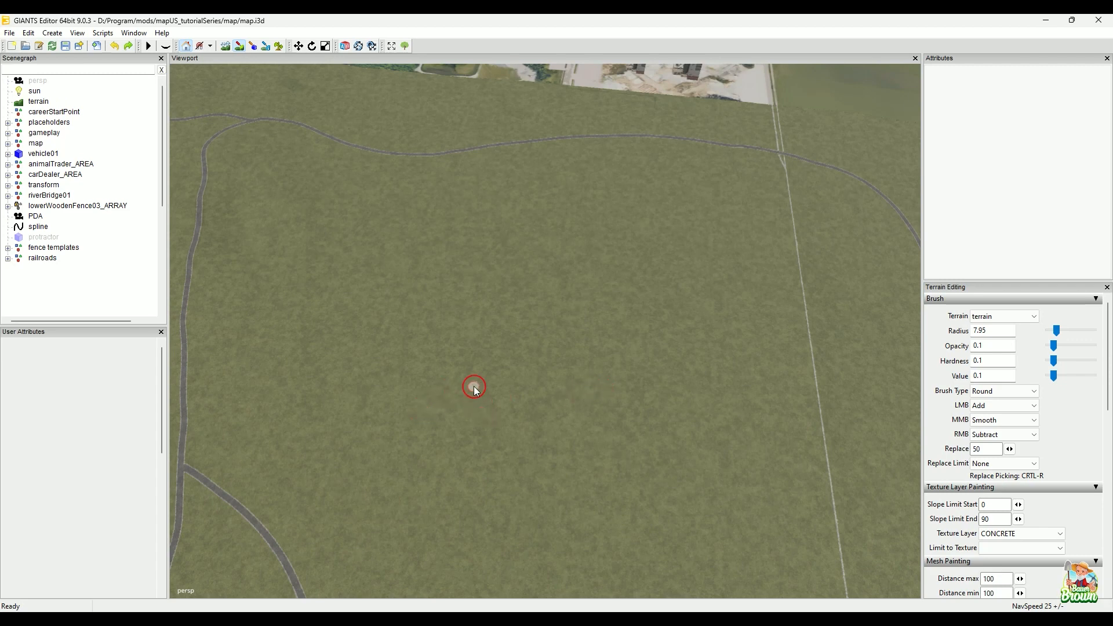
scroll(471, 388, up, 6)
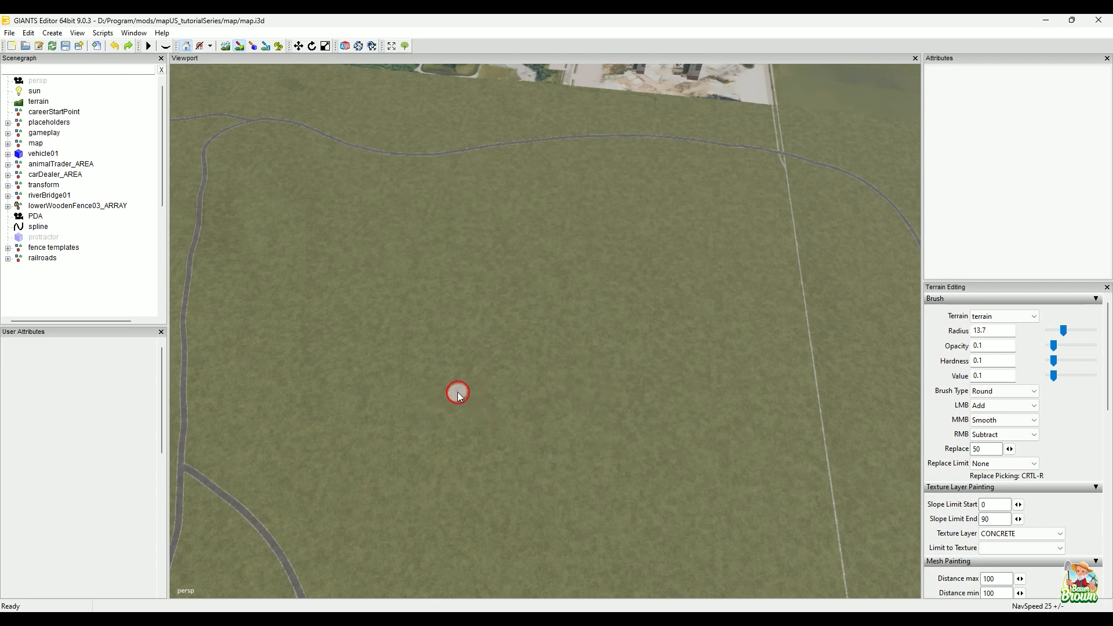
scroll(458, 392, up, 10)
key(b)
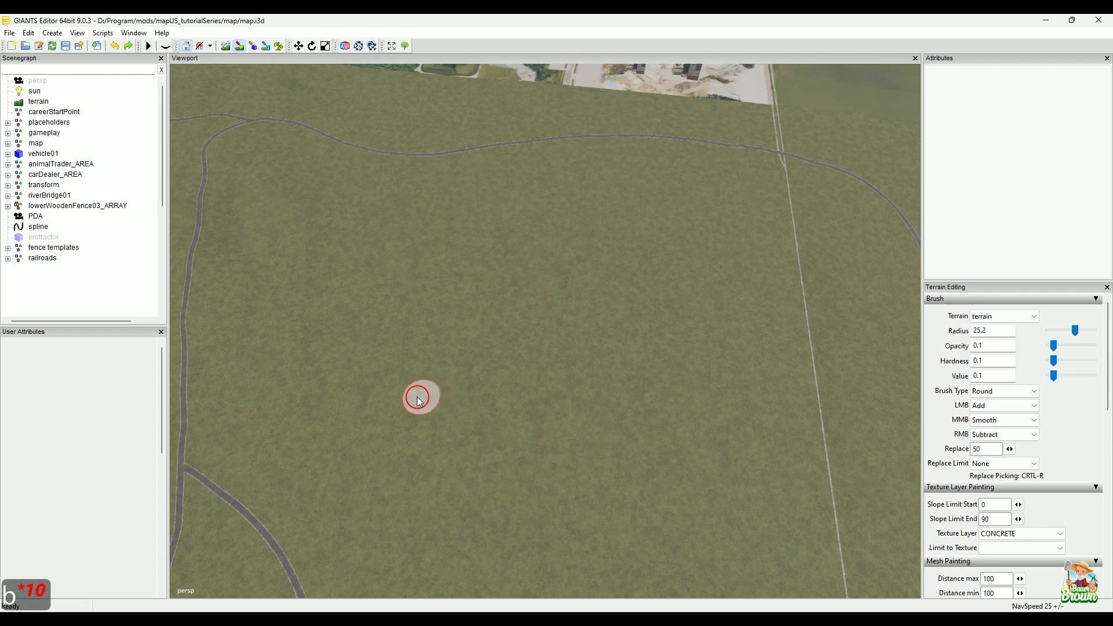
click(406, 395)
scroll(405, 398, up, 1)
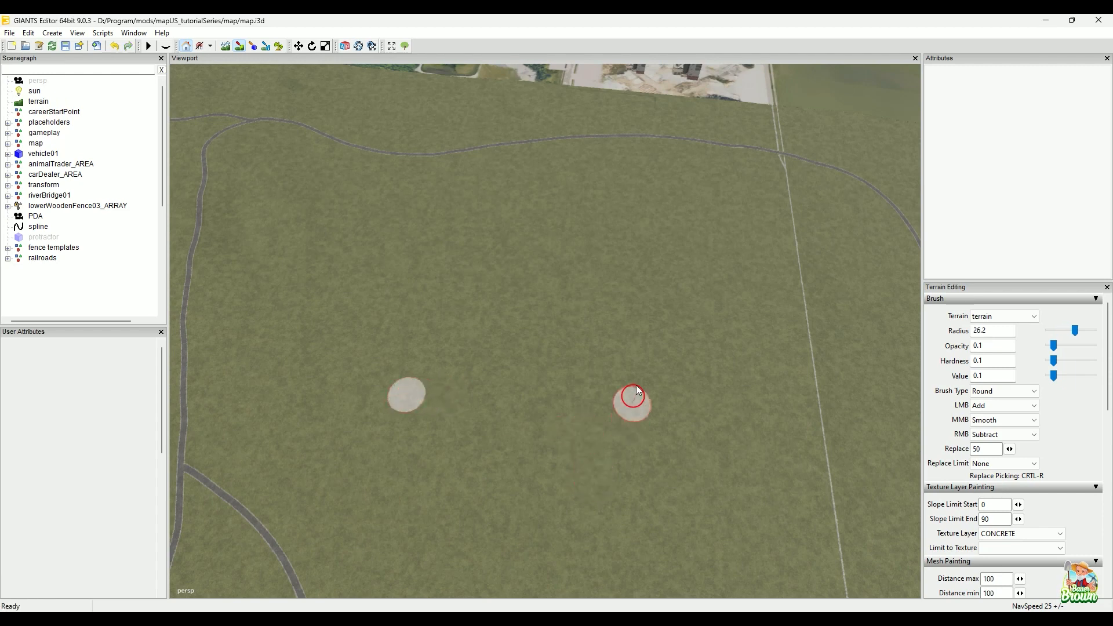
Enlarge the brush radius to 90.2 and stamp two large CONCRETE discs between the small spot and the white line.
key(b)
scroll(644, 349, up, 13)
scroll(649, 350, up, 20)
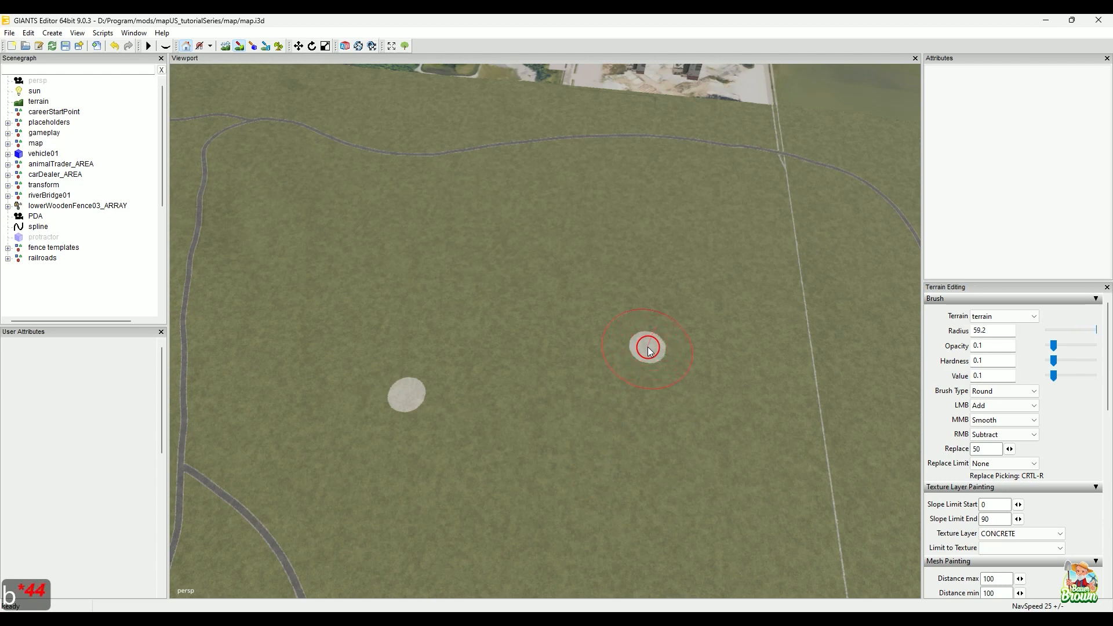
scroll(713, 219, up, 4)
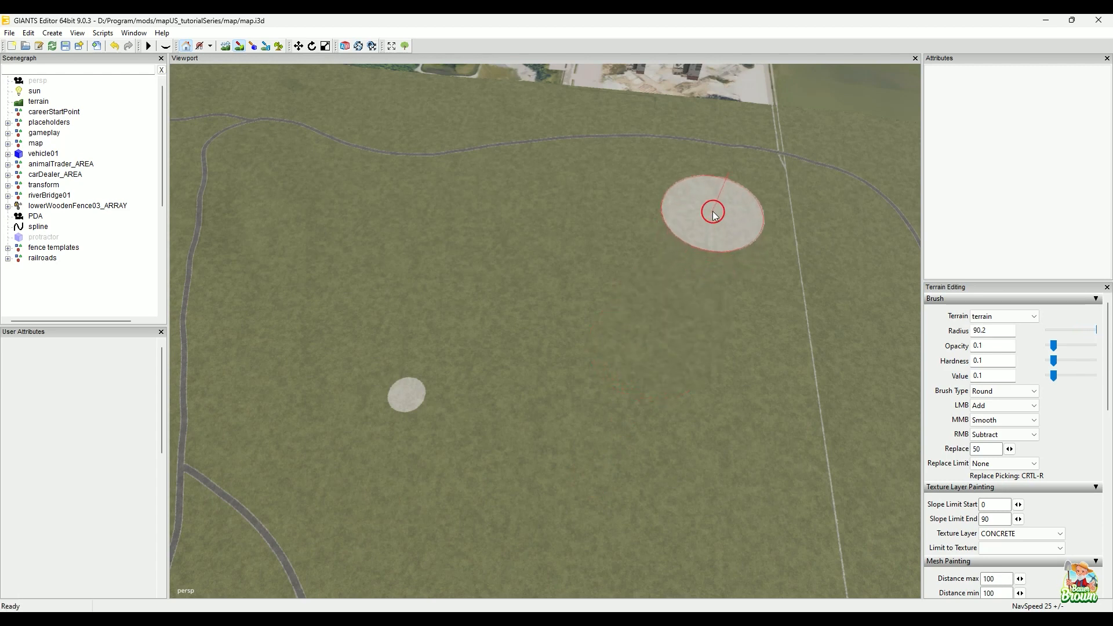
click(712, 216)
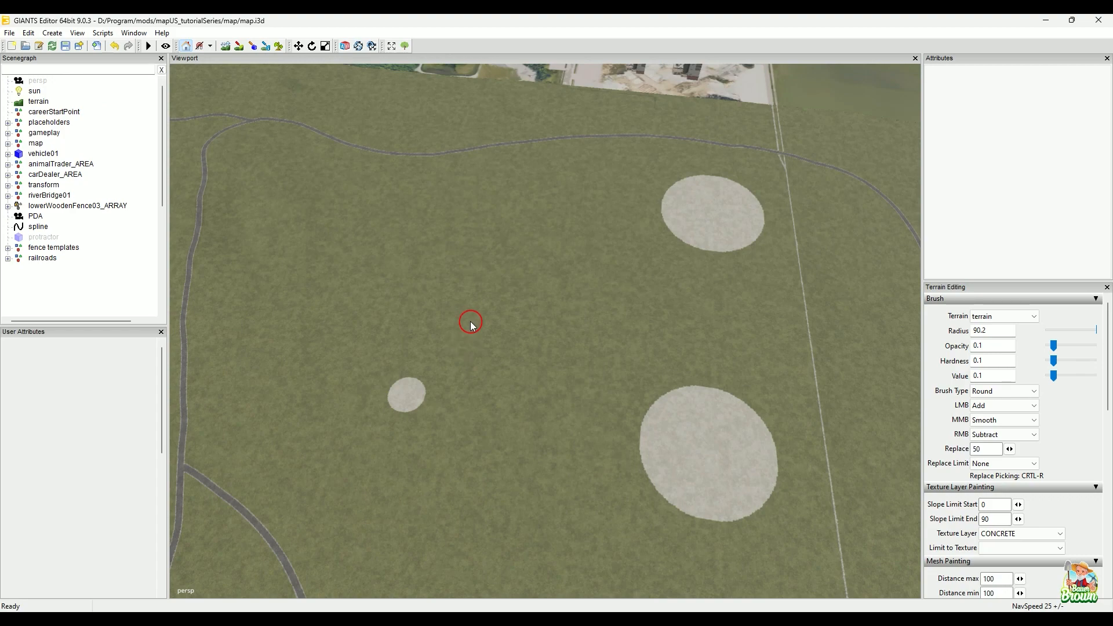
Undo the last large CONCRETE disc, keeping the small spot and the first large disc.
alt+drag(503, 230, 393, 430)
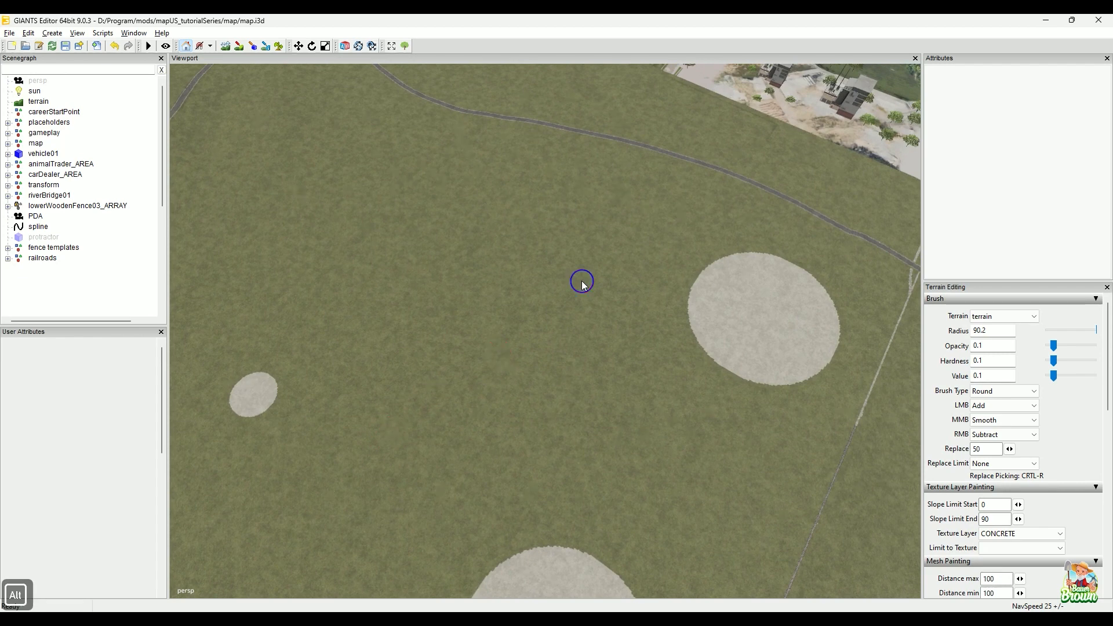
alt+drag(581, 281, 570, 284)
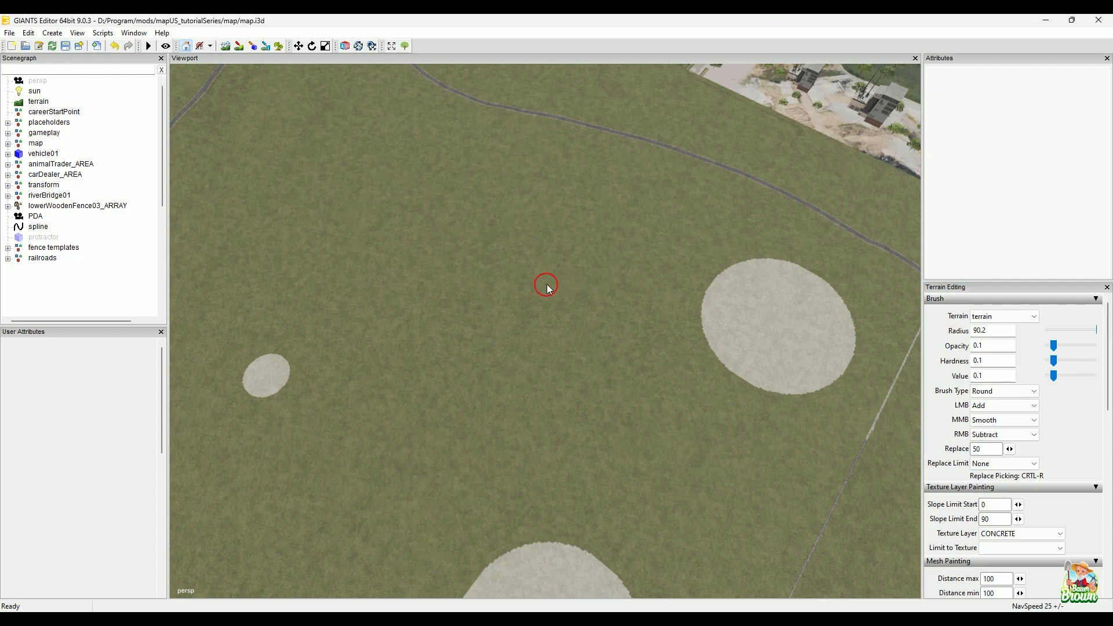
alt+drag(464, 382, 546, 412)
click(115, 46)
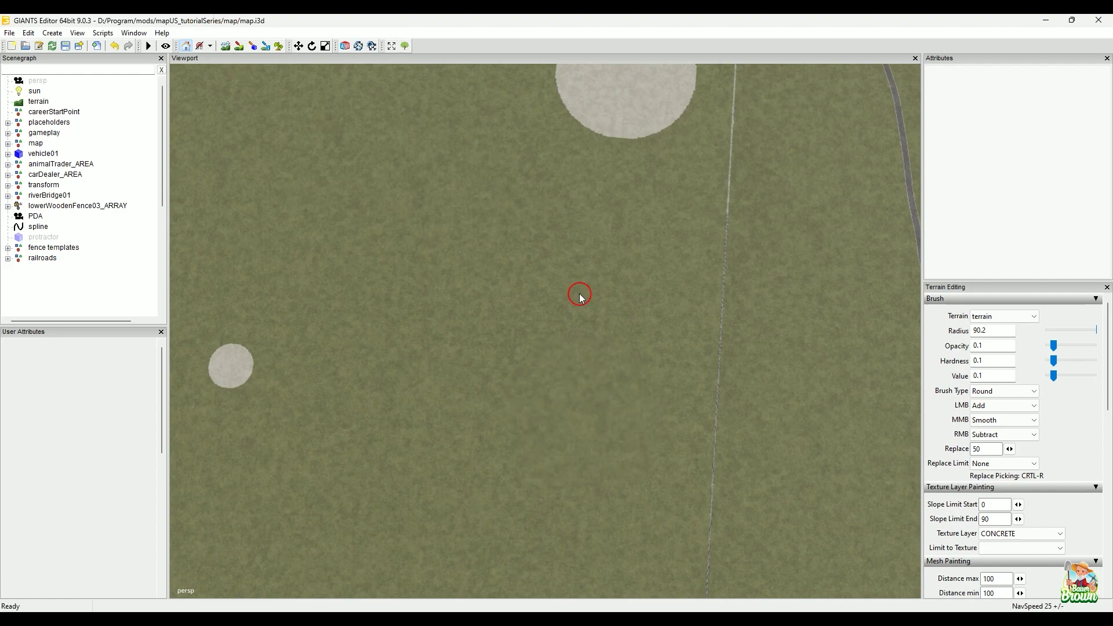
Reactivate terrain texture painting and reduce the brush radius to 32.95 over the grass near the small CONCRETE spot.
alt+drag(574, 328, 464, 328)
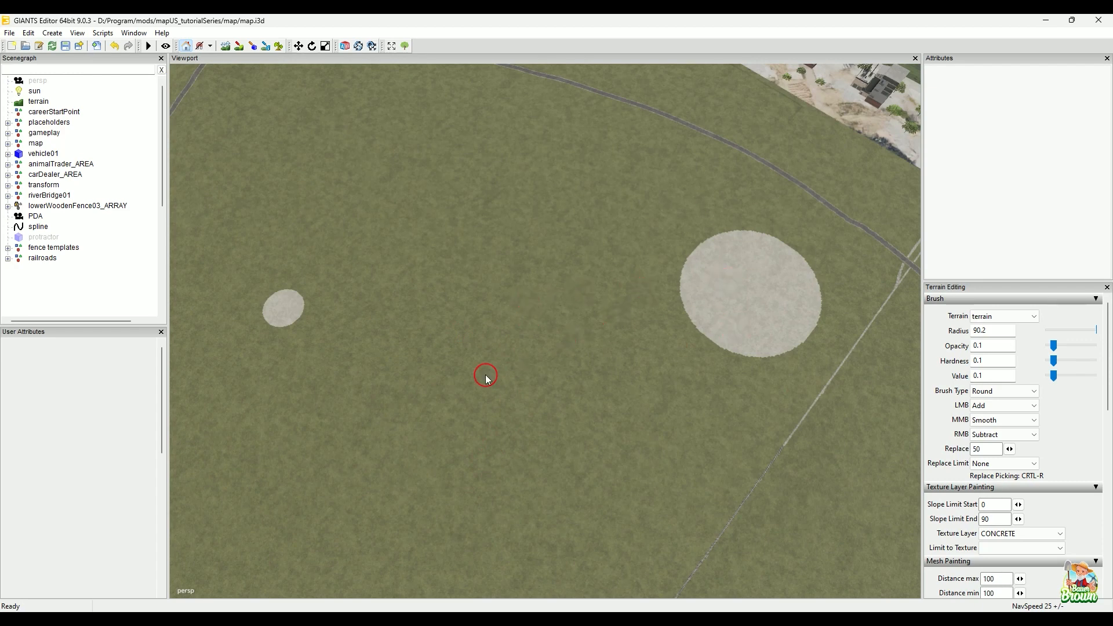
alt+middle_drag(445, 386, 710, 364)
alt+middle_drag(458, 338, 772, 338)
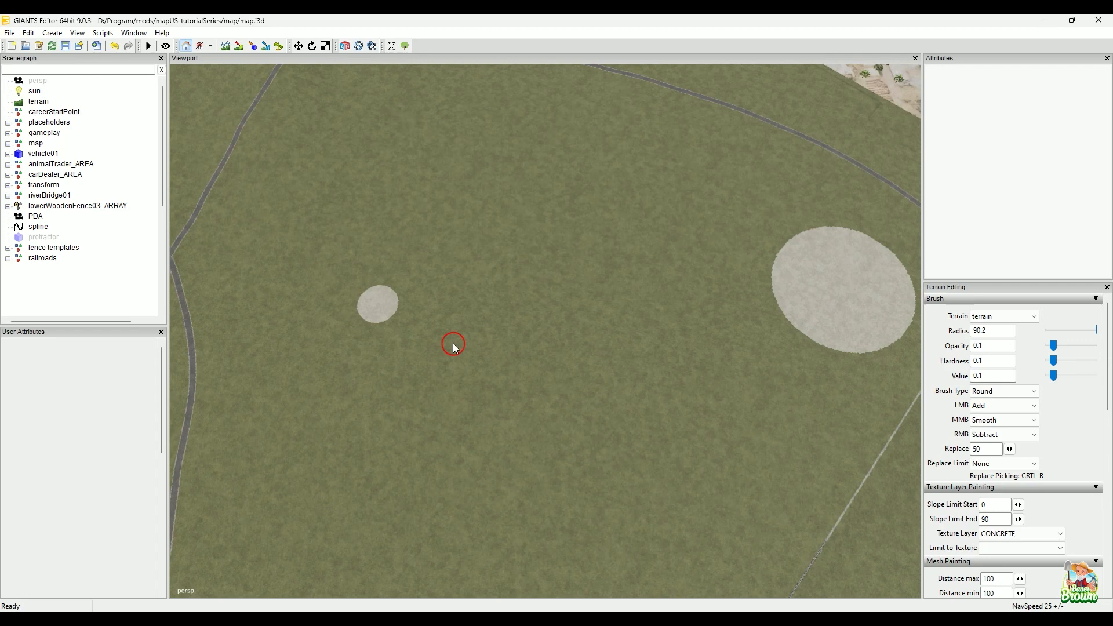
alt+drag(454, 342, 725, 368)
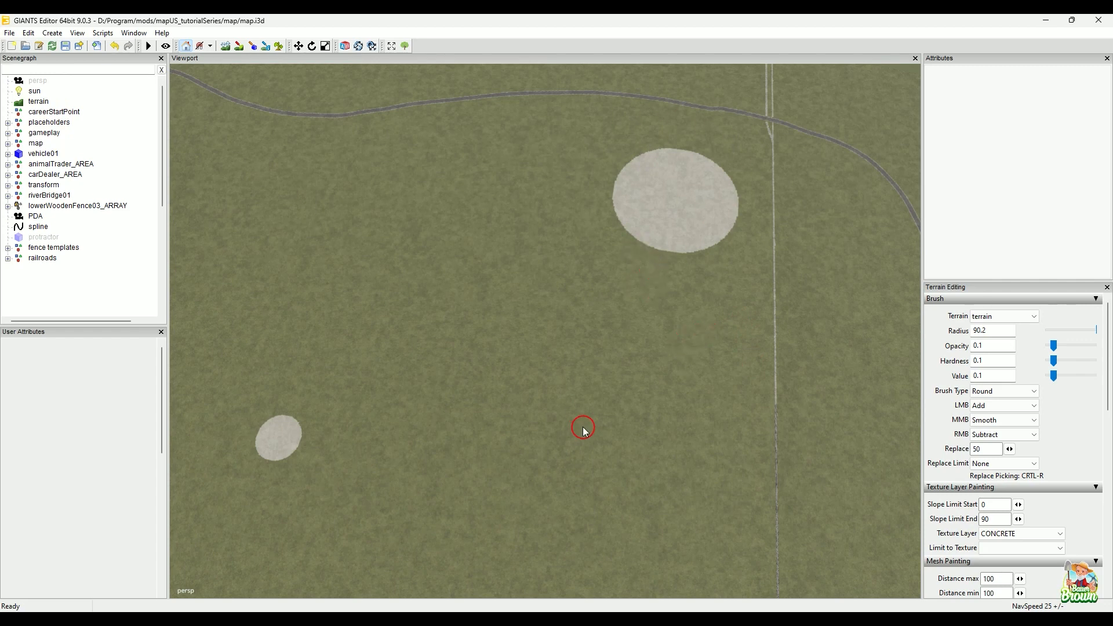
mouse_move(601, 375)
alt+mouse_down()
mouse_move(385, 464)
mouse_move(641, 427)
mouse_move(472, 440)
mouse_move(738, 385)
mouse_move(658, 437)
mouse_move(574, 427)
mouse_move(566, 499)
mouse_move(504, 370)
mouse_move(510, 332)
mouse_move(390, 395)
mouse_move(539, 415)
alt+mouse_up()
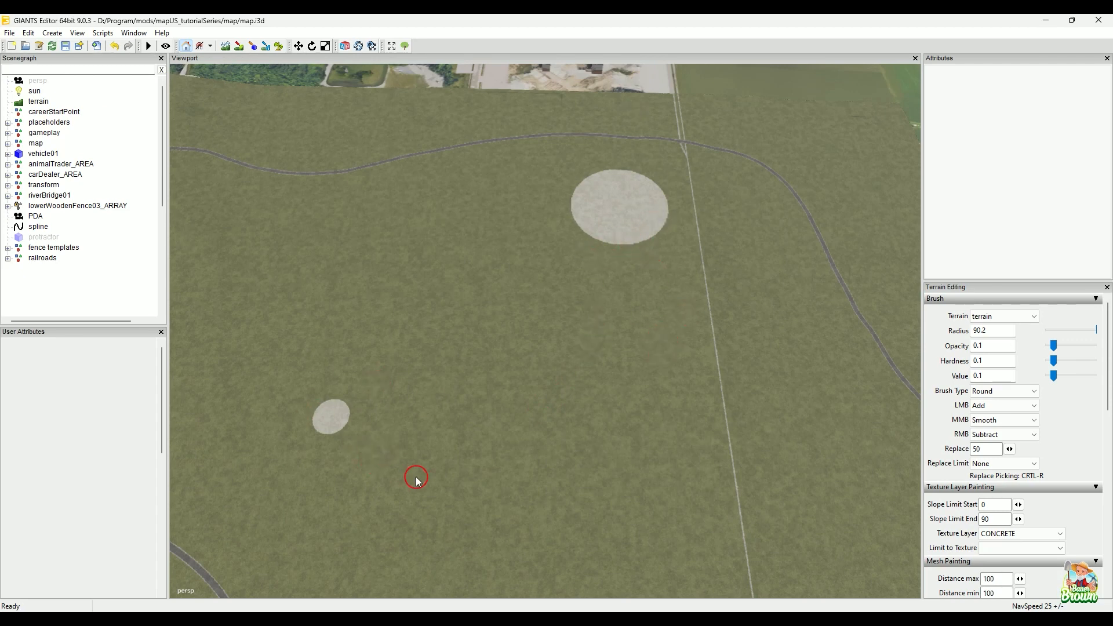
click(239, 46)
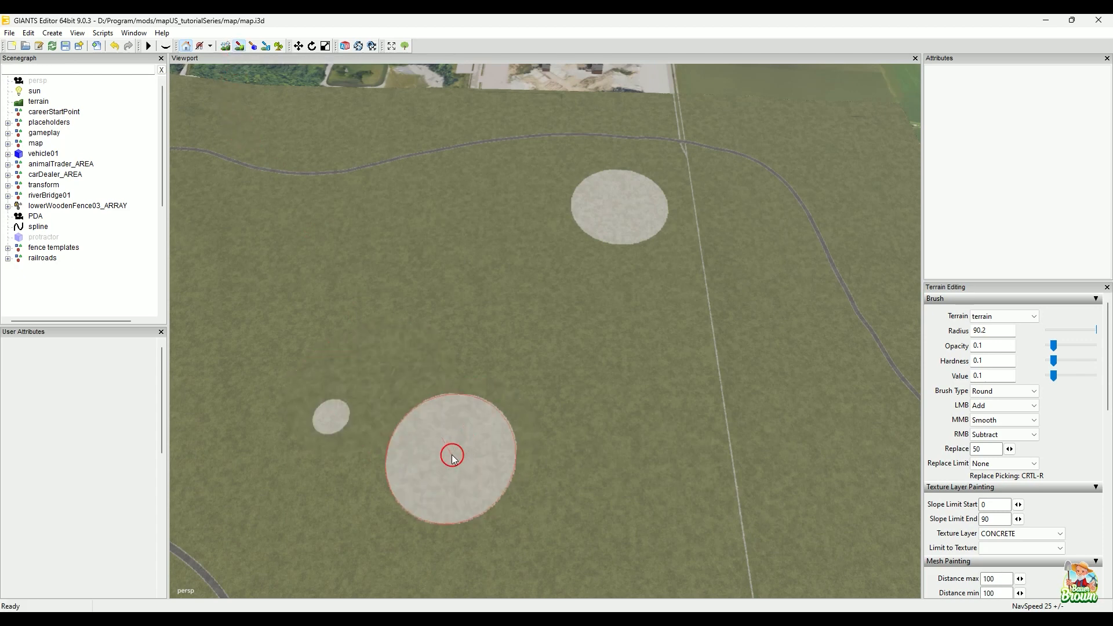
scroll(452, 453, down, 1)
key(v)
key(v)
key(v)
key(v)
key(v)
key(v)
key(v)
key(v)
key(v)
key(v)
key(v)
key(v)
key(v)
key(v)
key(v)
key(v)
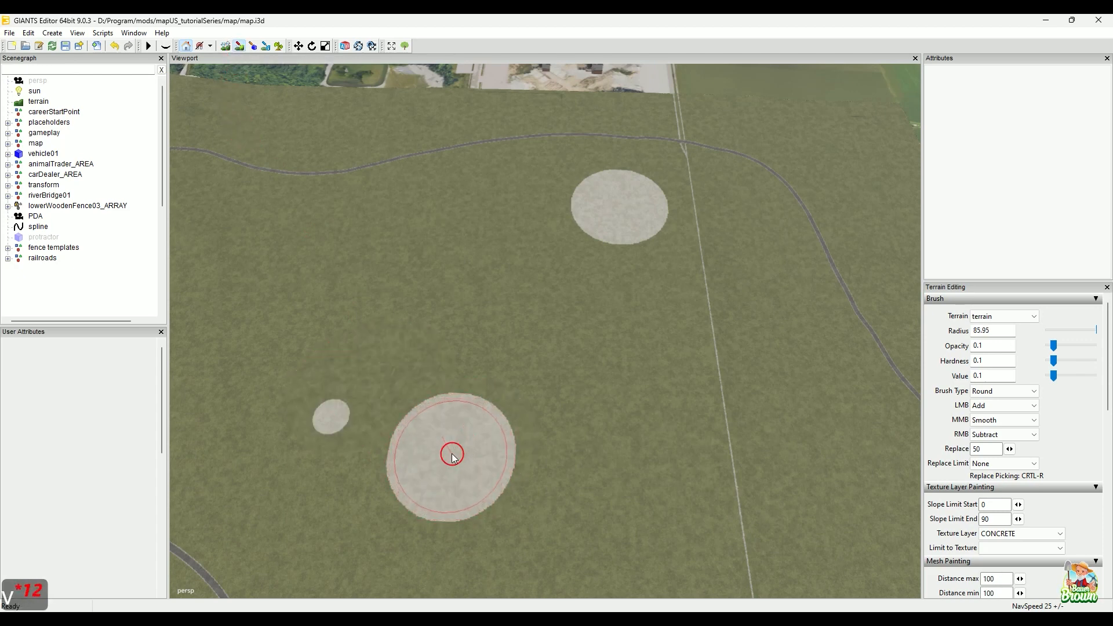
key(v)
key(v)
key(v)
key(v)
key(v)
key(v)
key(v)
key(v)
key(v)
key(v)
key(v)
key(v)
key(v)
key(v)
key(v)
key(v)
key(v)
key(v)
key(v)
key(v)
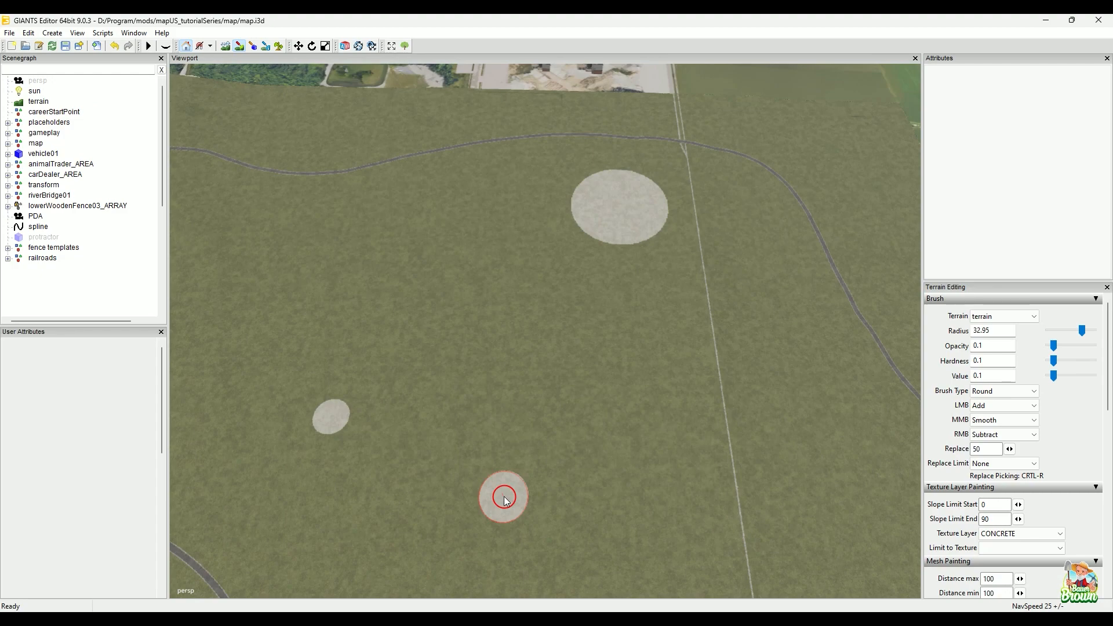
Switch to the Windows desktop and open the display settings to look at the display resolution.
click(1046, 22)
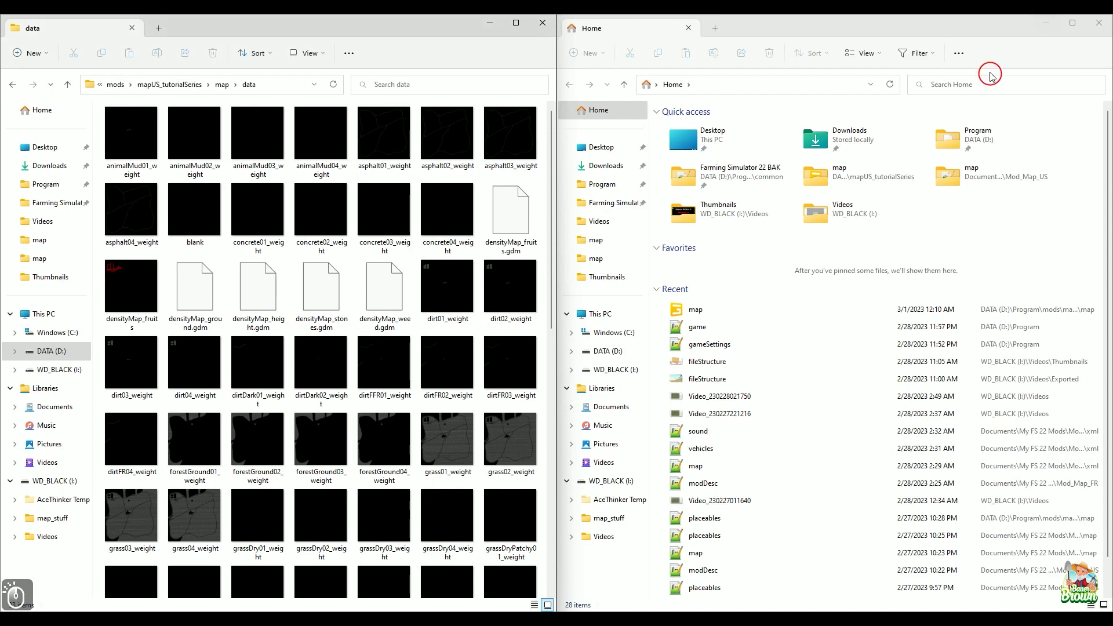
click(1042, 27)
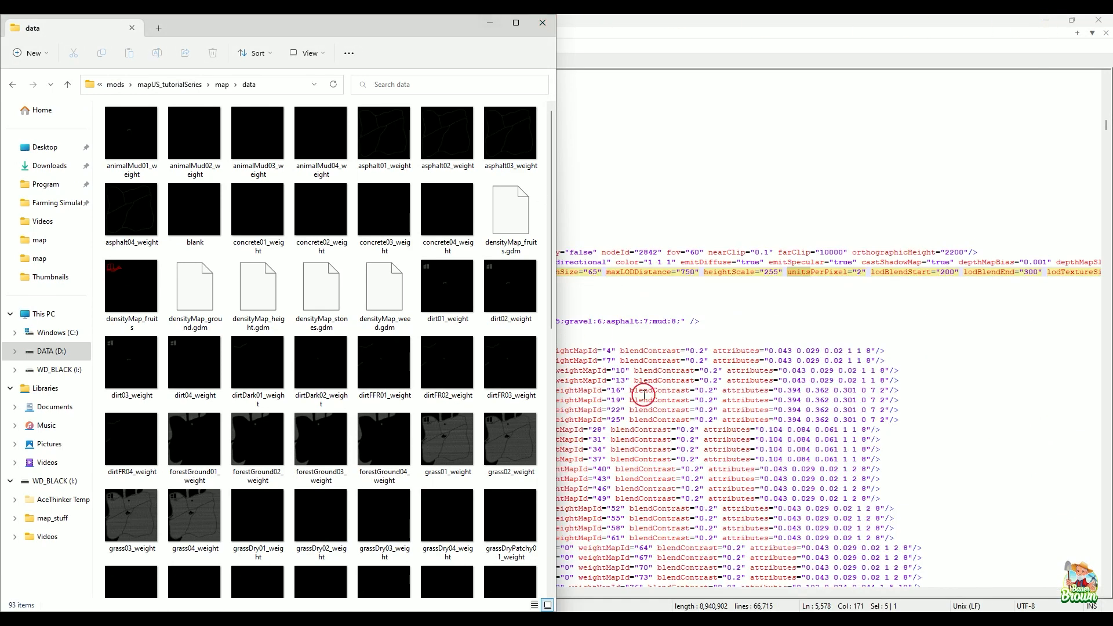
key(super+d)
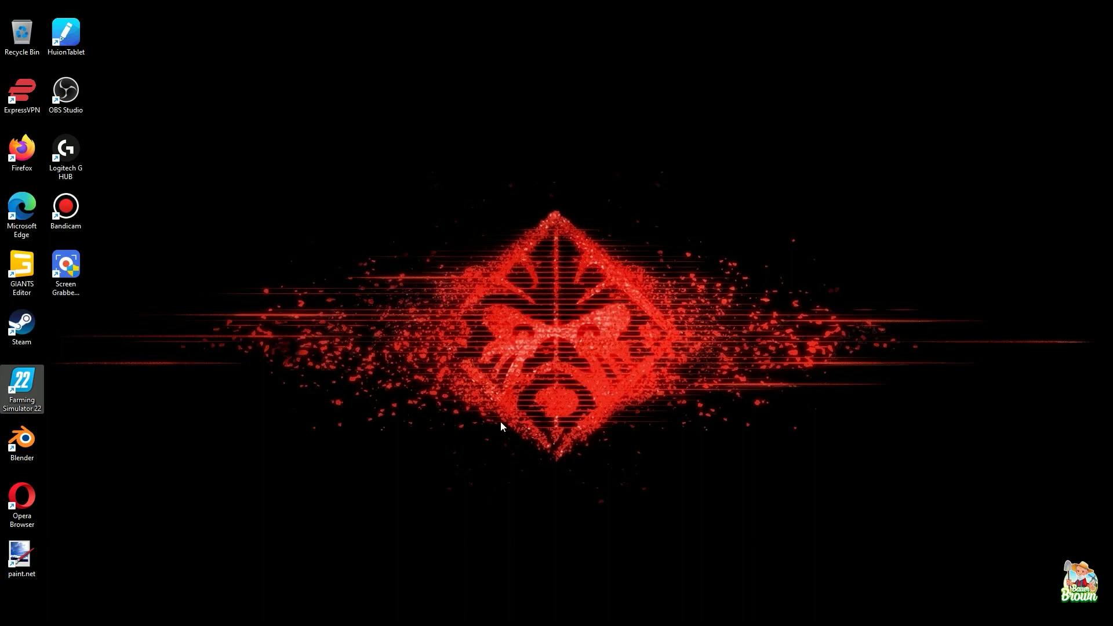
right_click(540, 318)
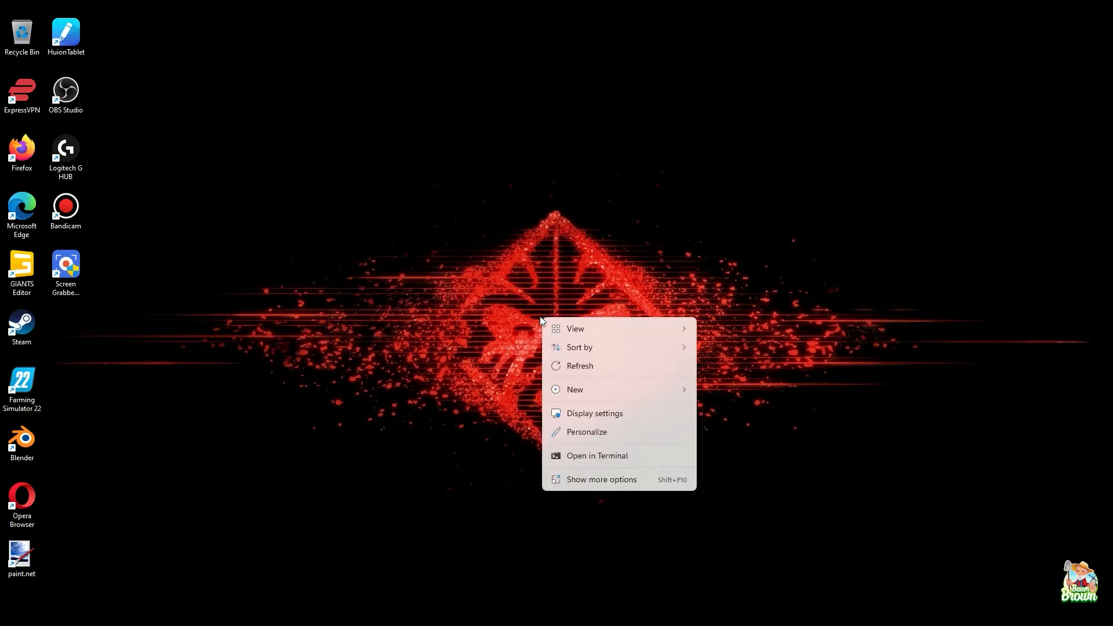
click(613, 416)
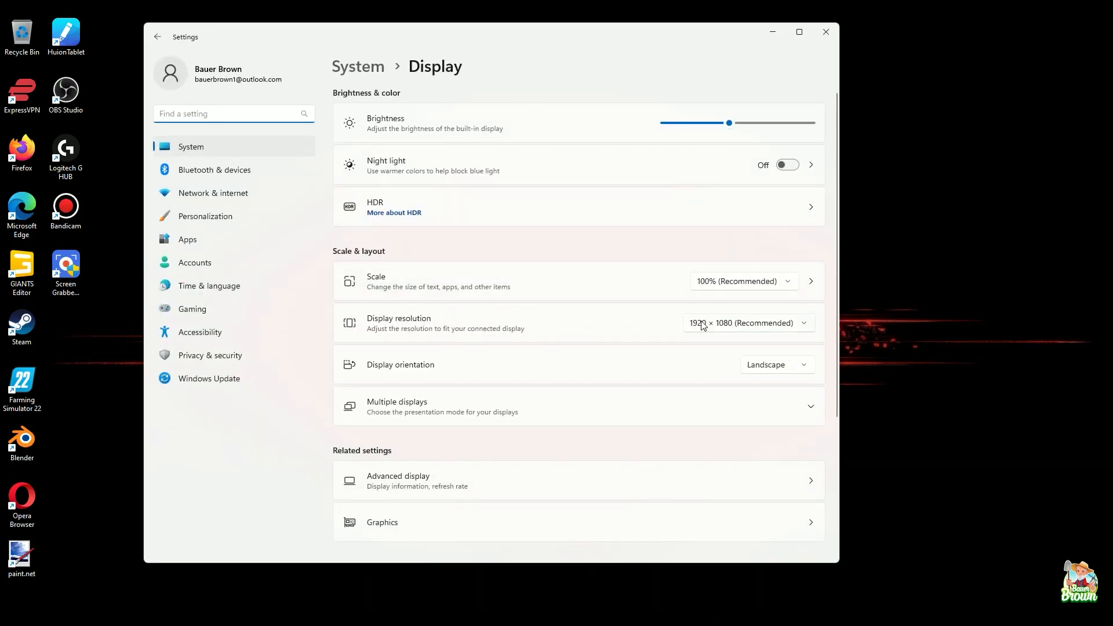
Open the list of available display resolutions and outline the full screen area with a temporary red rectangle.
click(809, 328)
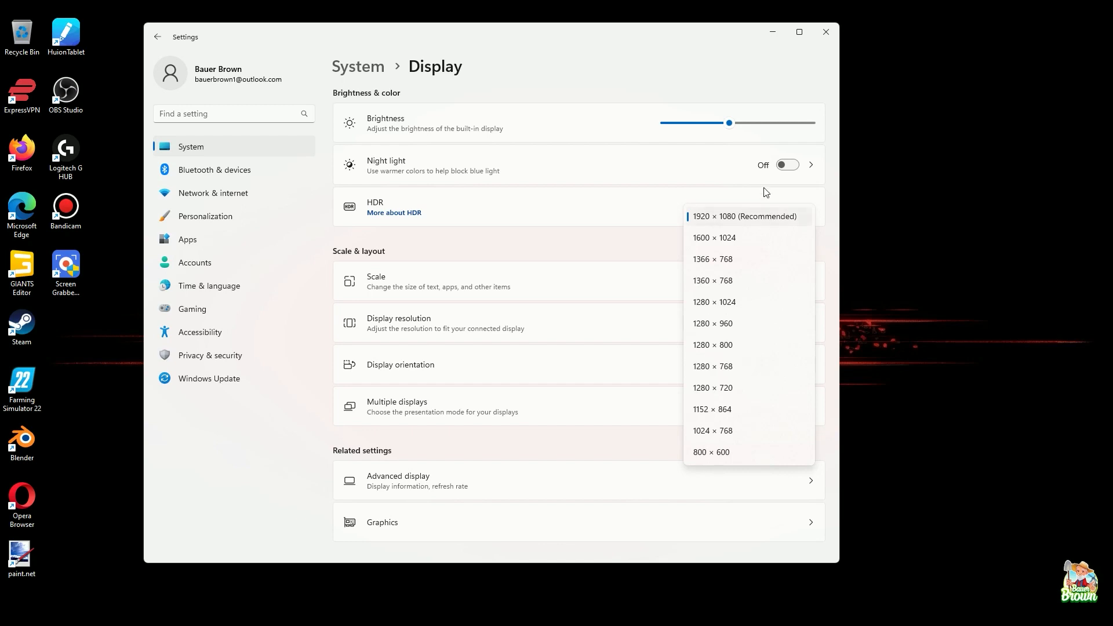
click(858, 323)
click(24, 348)
click(400, 600)
drag(9, 19, 1108, 607)
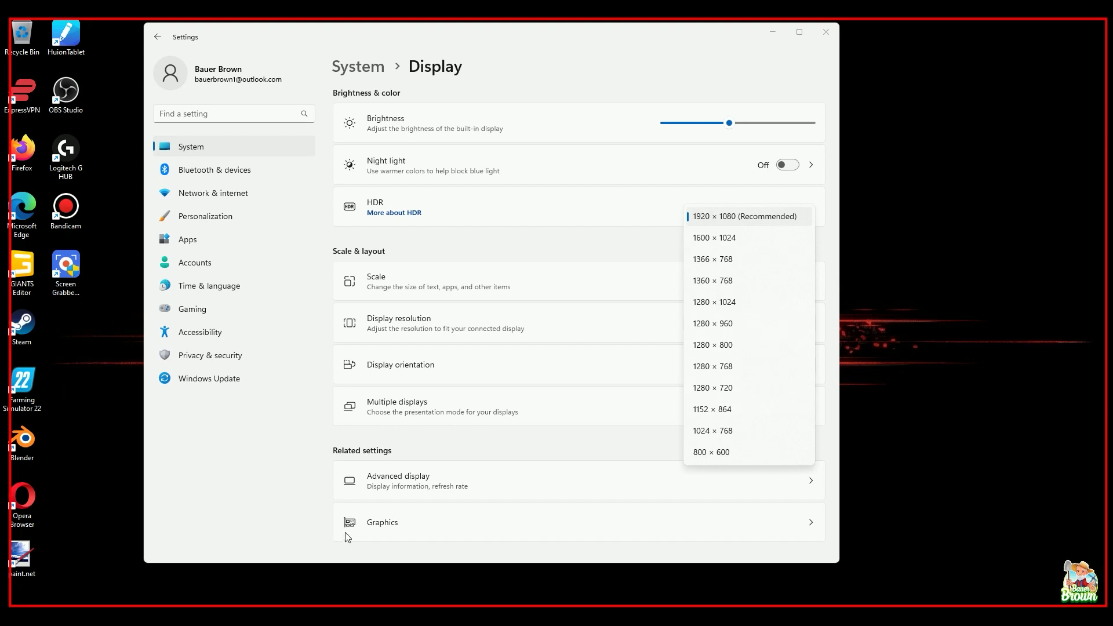
click(422, 555)
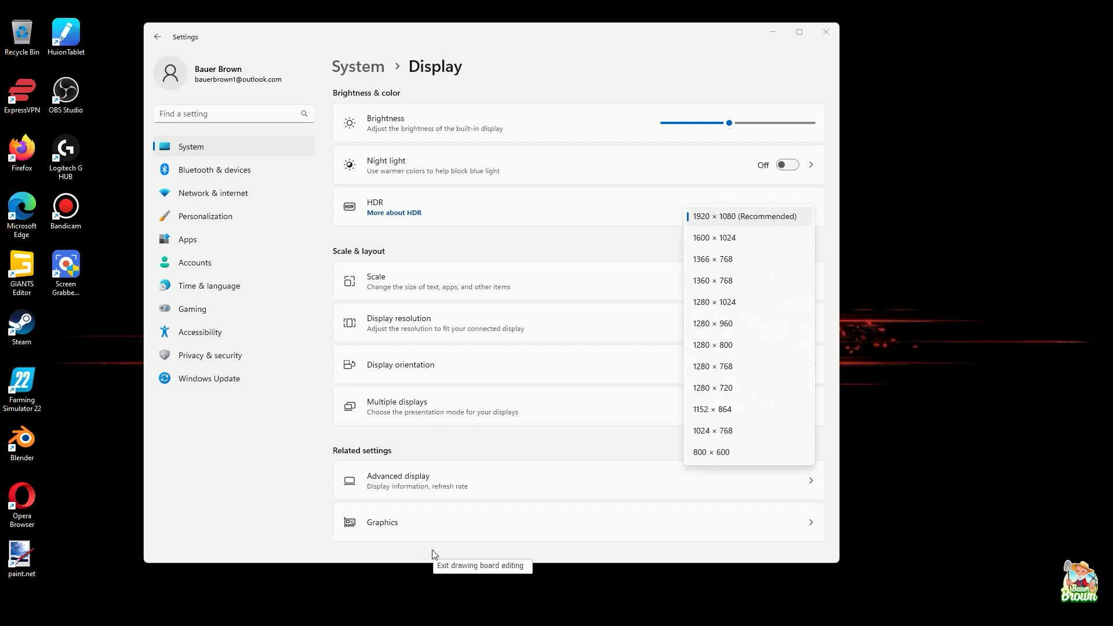
click(432, 552)
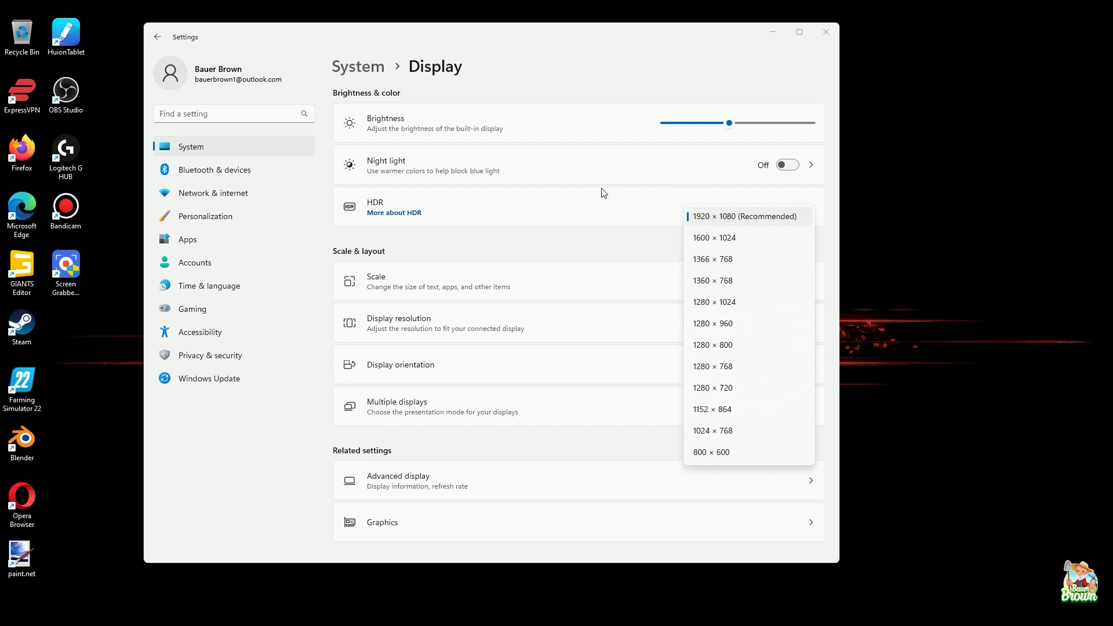
Look at the available display scale options and close the display settings.
click(601, 257)
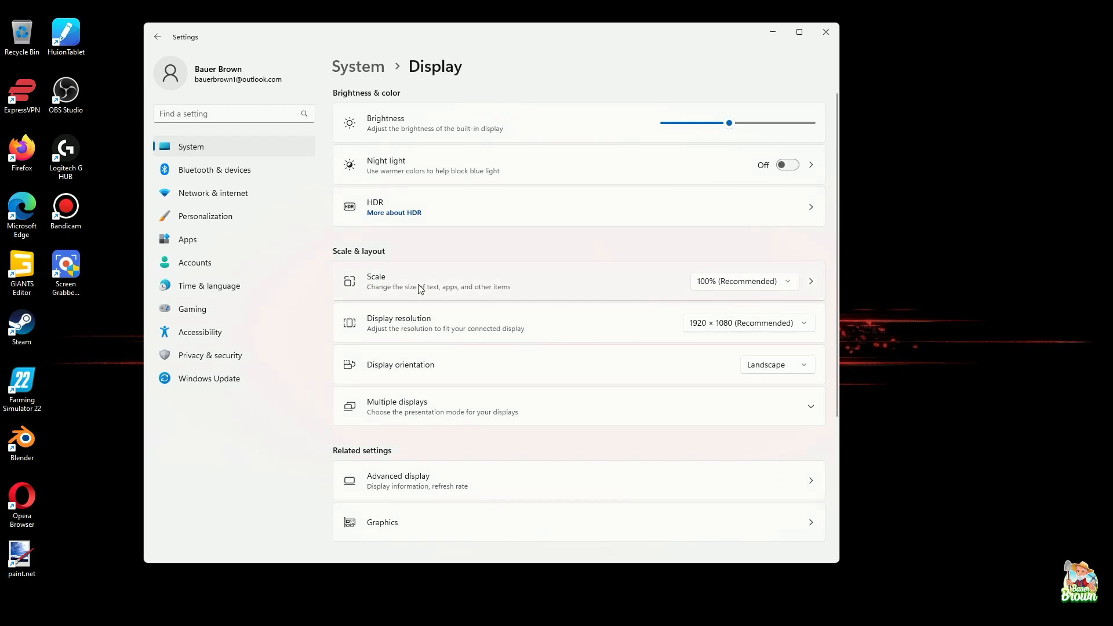
click(796, 284)
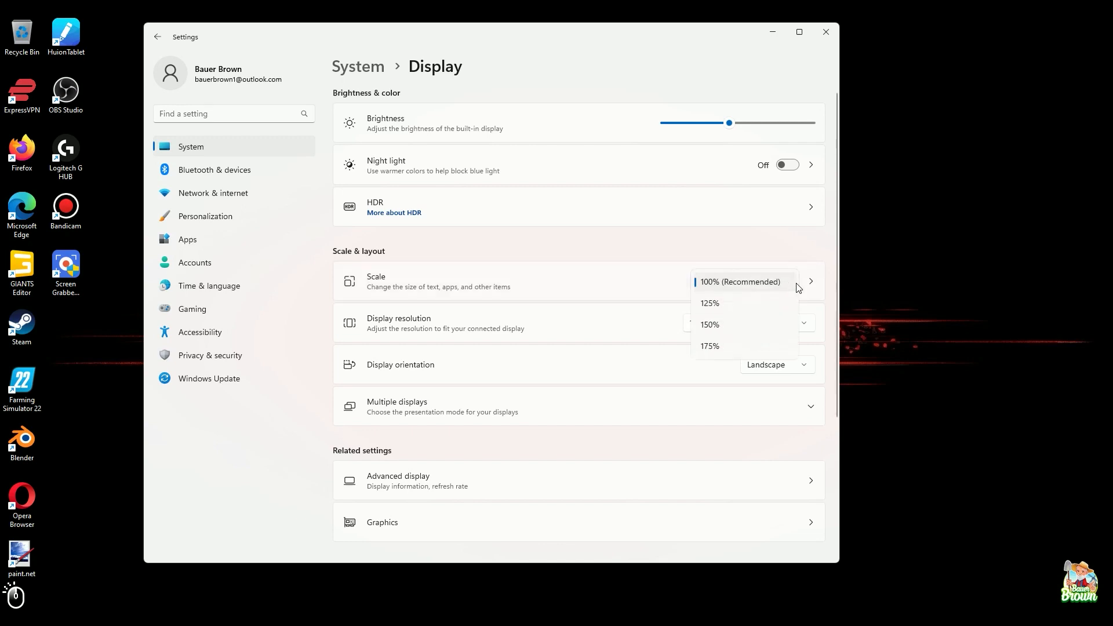
click(634, 250)
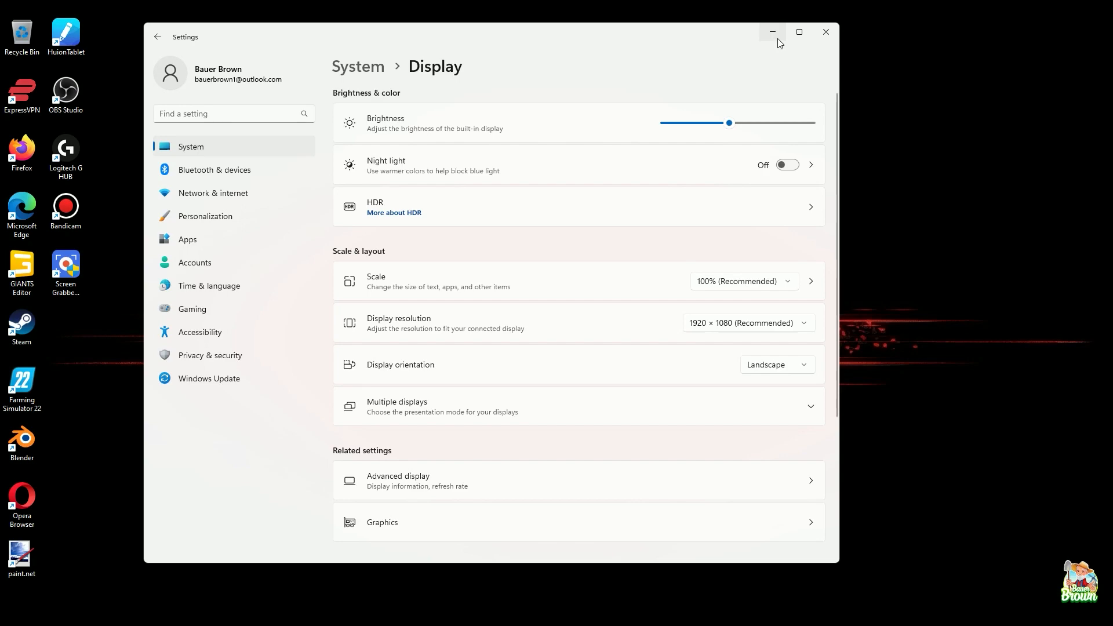
click(824, 33)
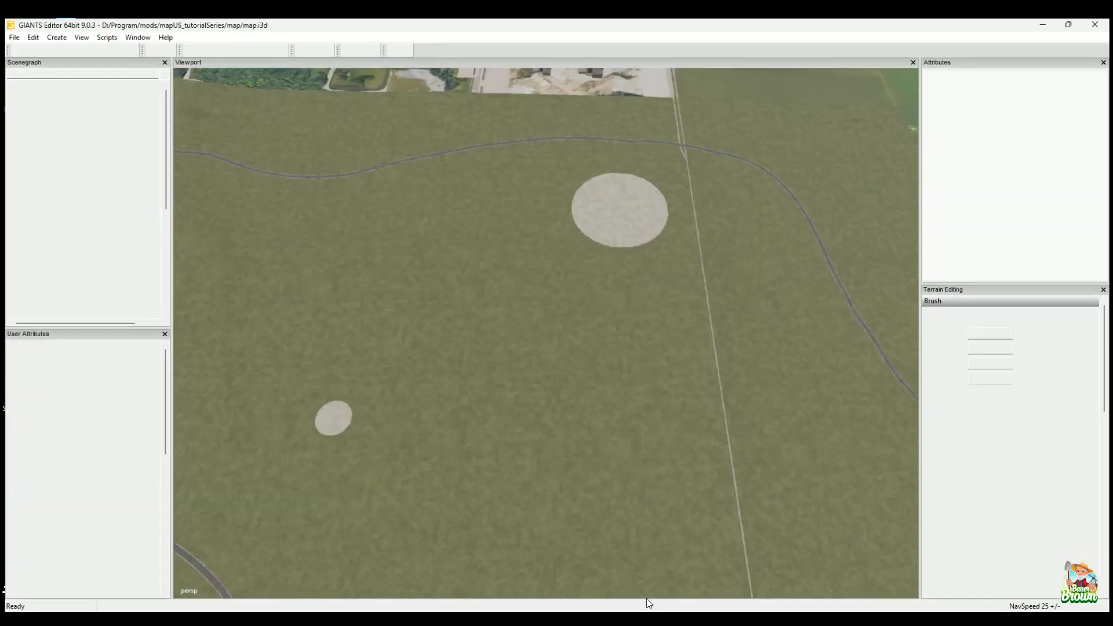
Switch back to GIANTS Editor and reduce the terrain brush radius to 11.95 over the grass below the small CONCRETE spot.
click(623, 291)
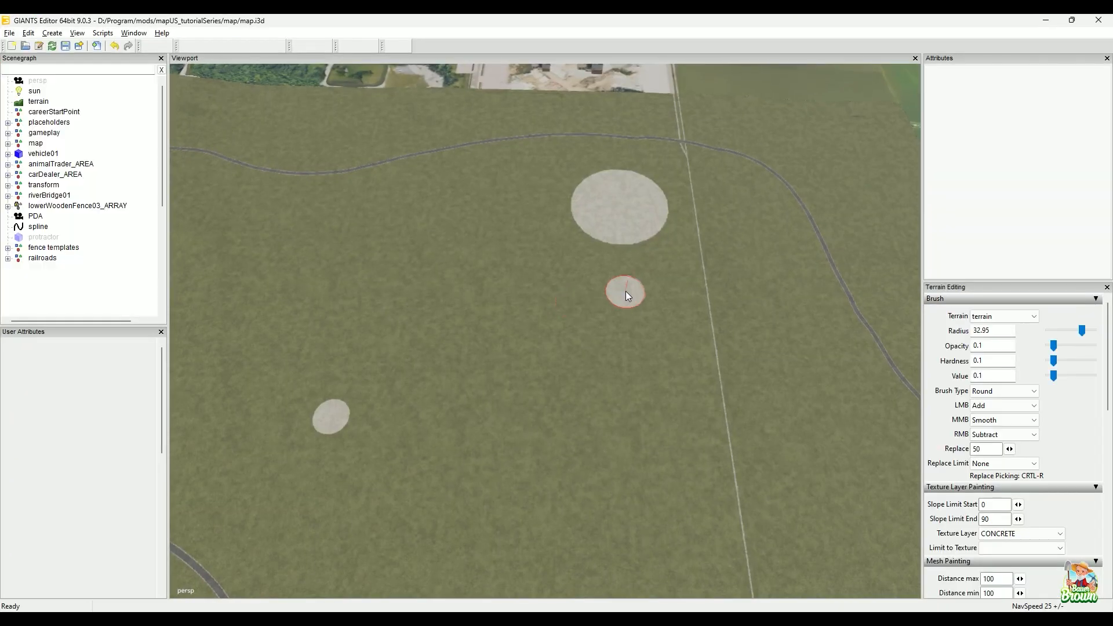
alt+right_drag(406, 372, 376, 381)
alt+middle_drag(510, 353, 507, 291)
alt+right_drag(620, 318, 495, 365)
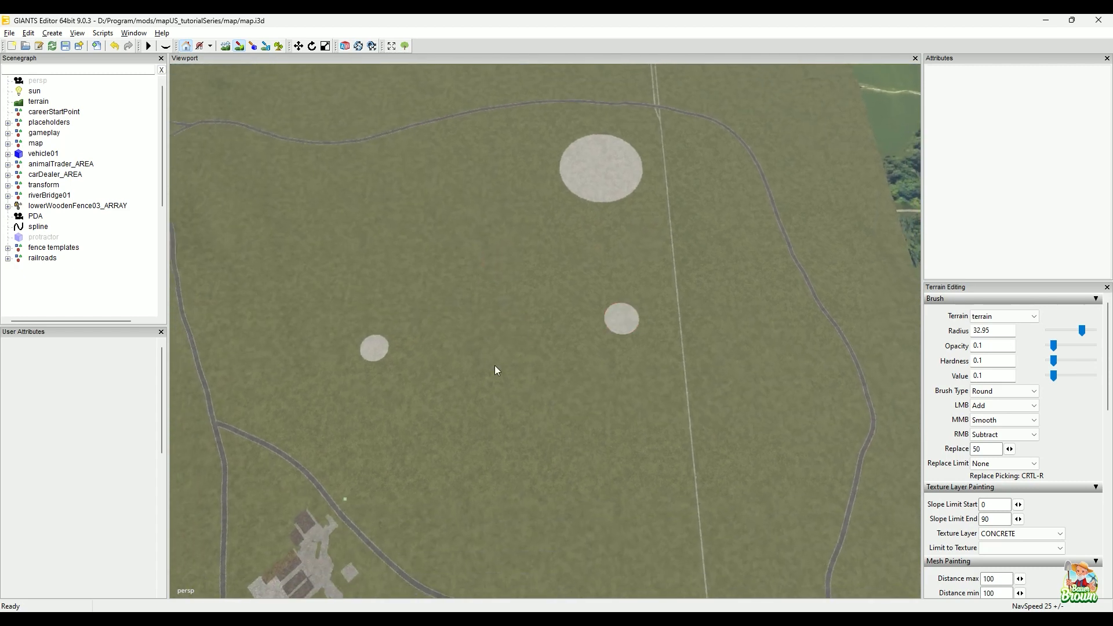
alt+right_drag(585, 350, 329, 410)
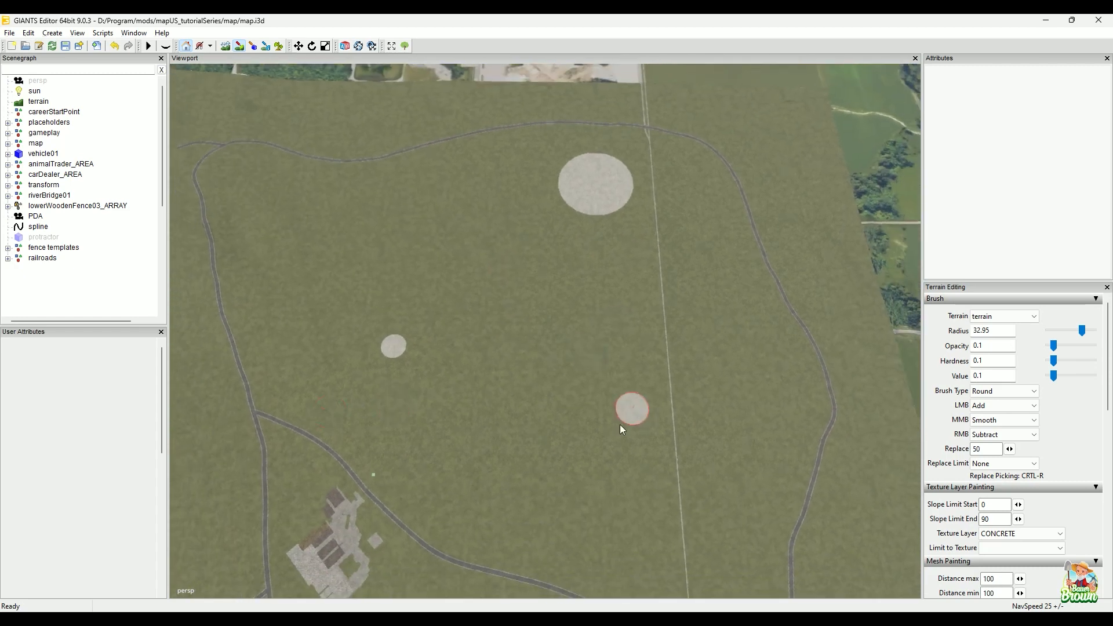
scroll(474, 439, down, 1)
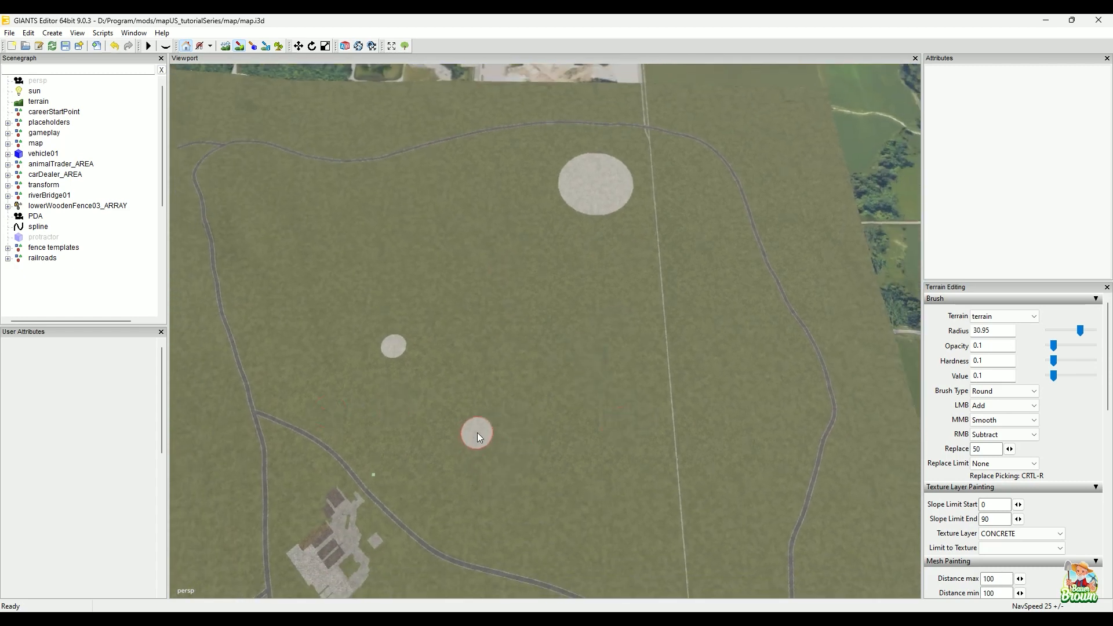
scroll(478, 432, down, 4)
scroll(478, 433, down, 4)
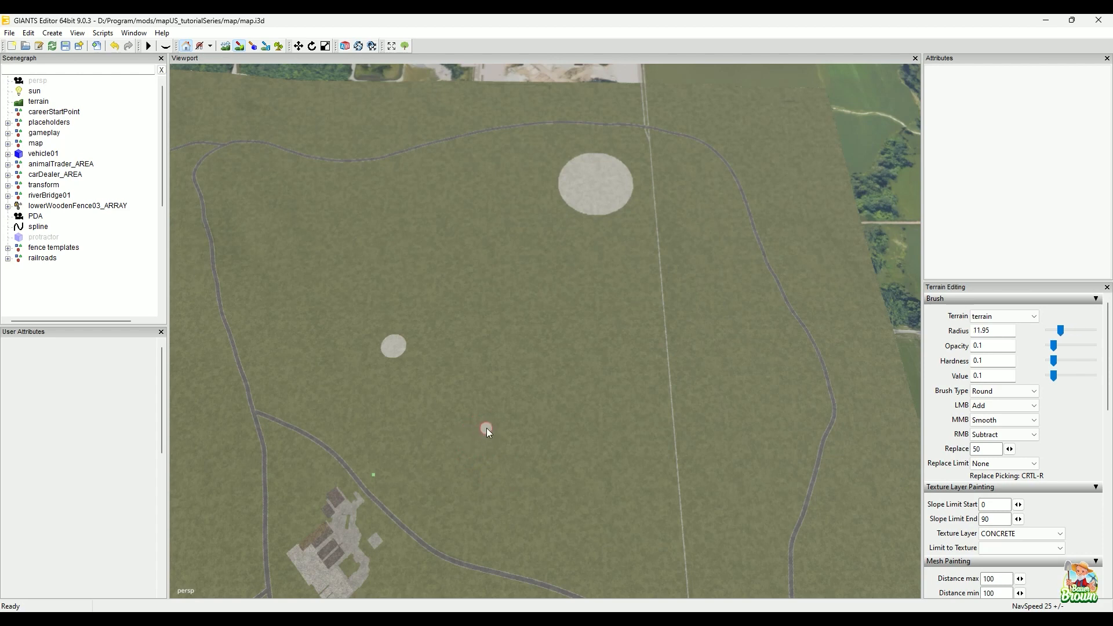
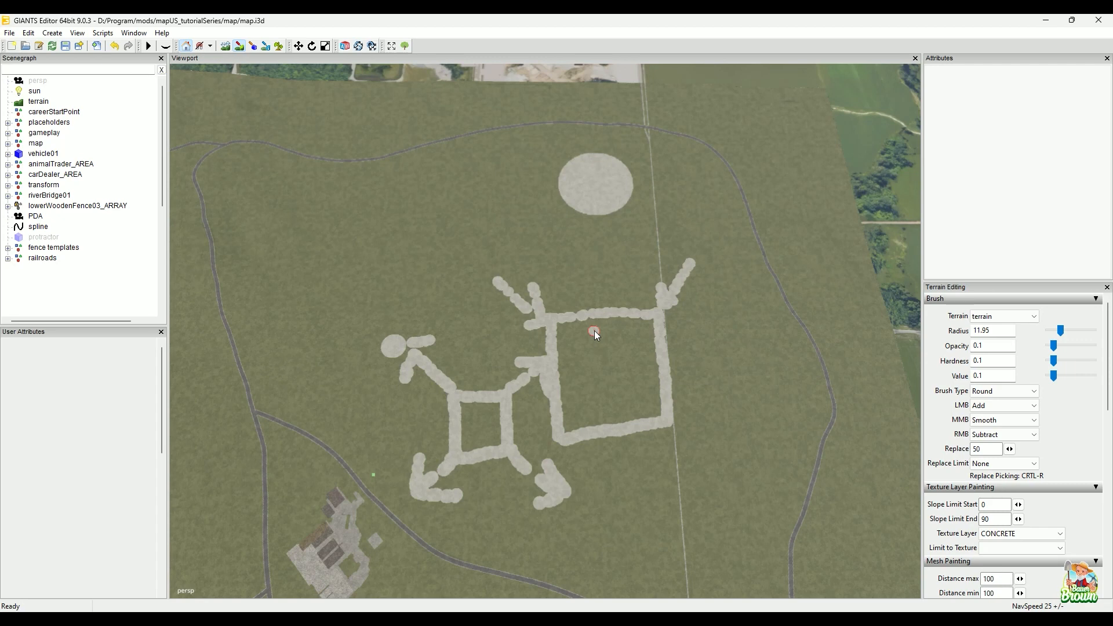
Examine the painted CONCRETE outlines and the large disc from several sides and distances.
mouse_move(582, 440)
alt+mouse_down()
mouse_move(572, 414)
mouse_move(433, 381)
mouse_move(465, 346)
mouse_move(601, 303)
mouse_move(673, 301)
mouse_move(603, 311)
alt+mouse_up()
mouse_move(502, 326)
alt+mouse_down()
mouse_move(531, 363)
mouse_move(472, 387)
mouse_move(455, 377)
mouse_move(803, 314)
alt+mouse_up()
alt+right_drag(803, 313, 829, 313)
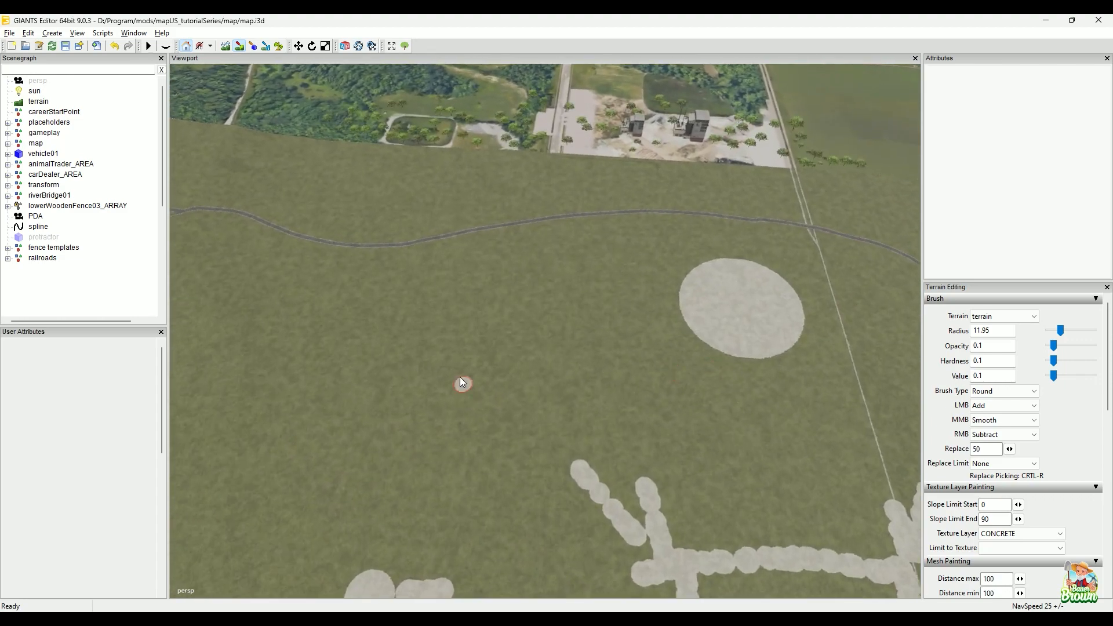
alt+middle_drag(542, 447, 562, 473)
alt+right_drag(371, 443, 795, 355)
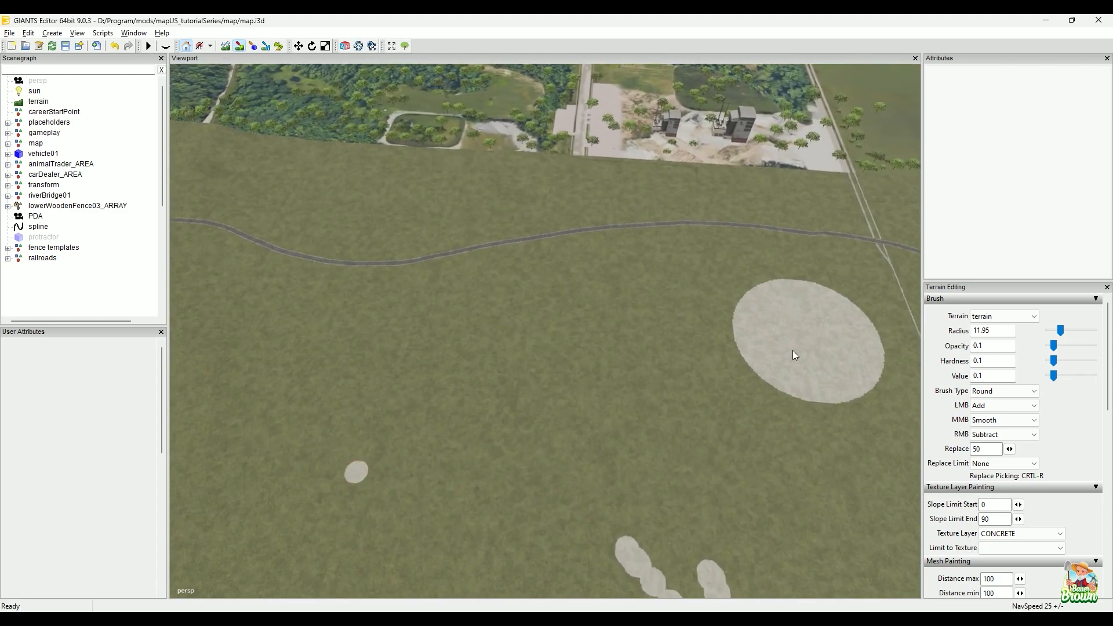
mouse_move(794, 354)
alt+mouse_down()
mouse_move(713, 338)
mouse_move(581, 384)
mouse_move(725, 386)
mouse_move(642, 416)
alt+mouse_up()
alt+middle_drag(711, 440, 589, 449)
alt+drag(589, 449, 468, 448)
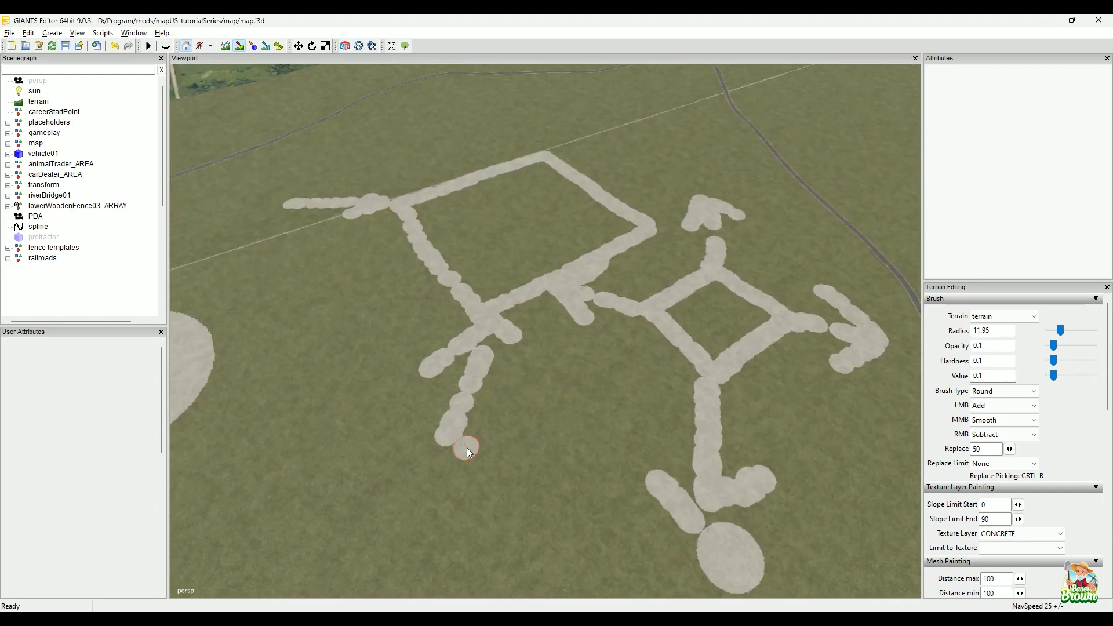
alt+middle_drag(467, 447, 151, 447)
alt+drag(564, 400, 348, 436)
mouse_move(348, 437)
alt+right_down()
mouse_move(673, 297)
mouse_move(534, 376)
alt+right_up()
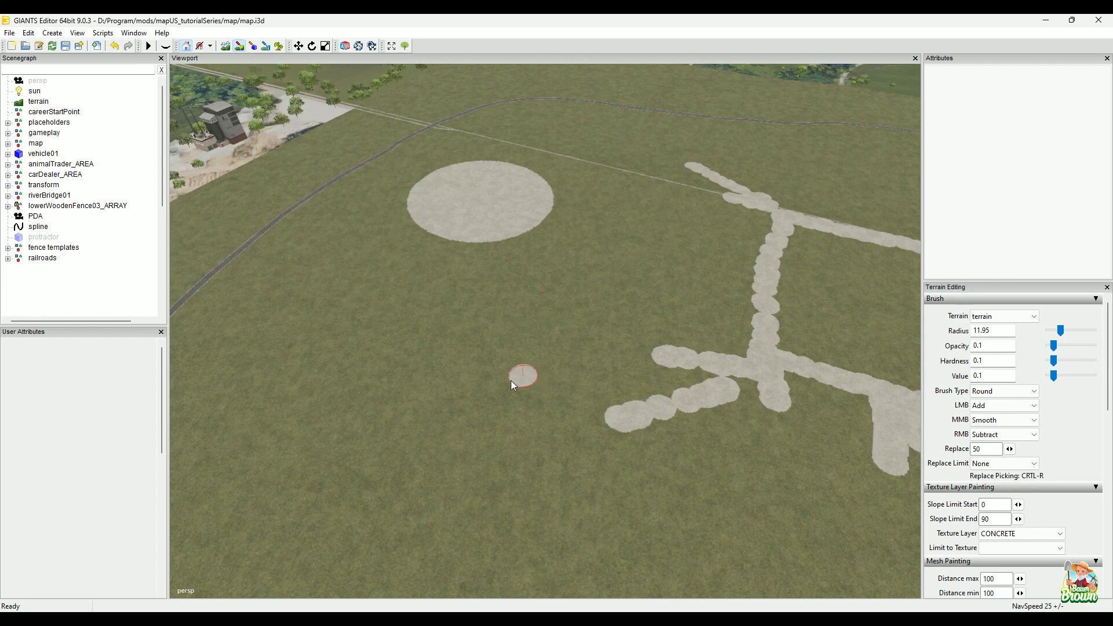
alt+drag(468, 393, 596, 384)
mouse_move(686, 301)
alt+middle_down()
mouse_move(652, 343)
mouse_move(571, 364)
alt+middle_up()
mouse_move(638, 348)
alt+middle_down()
mouse_move(586, 355)
mouse_move(582, 369)
mouse_move(498, 400)
alt+middle_up()
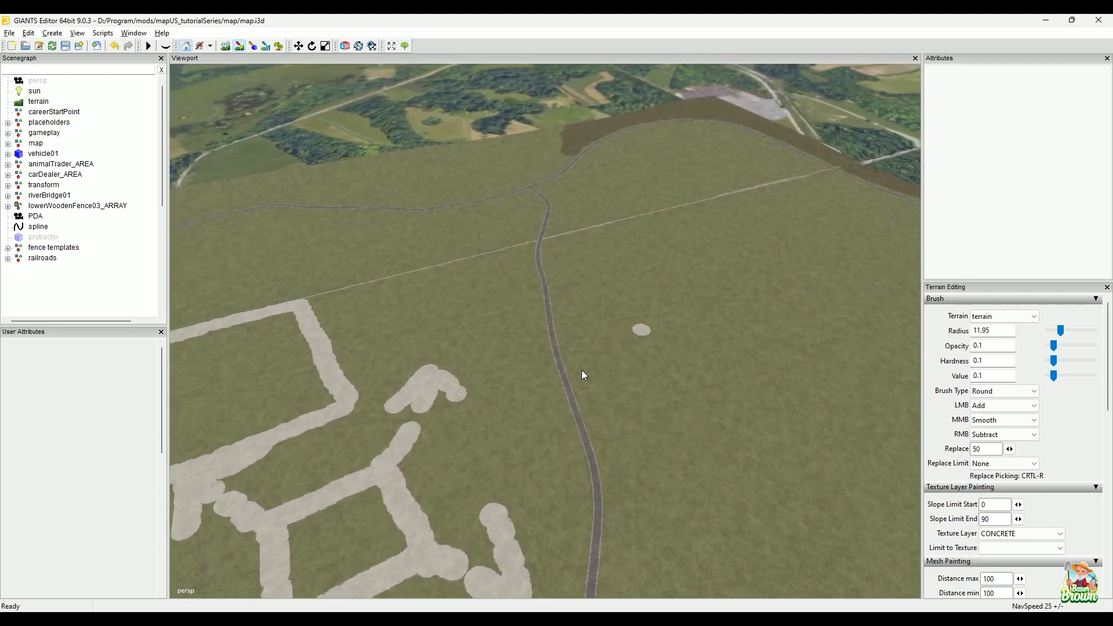
alt+middle_drag(569, 360, 358, 446)
mouse_move(457, 404)
alt+mouse_down()
mouse_move(378, 403)
mouse_move(357, 386)
mouse_move(276, 397)
alt+mouse_up()
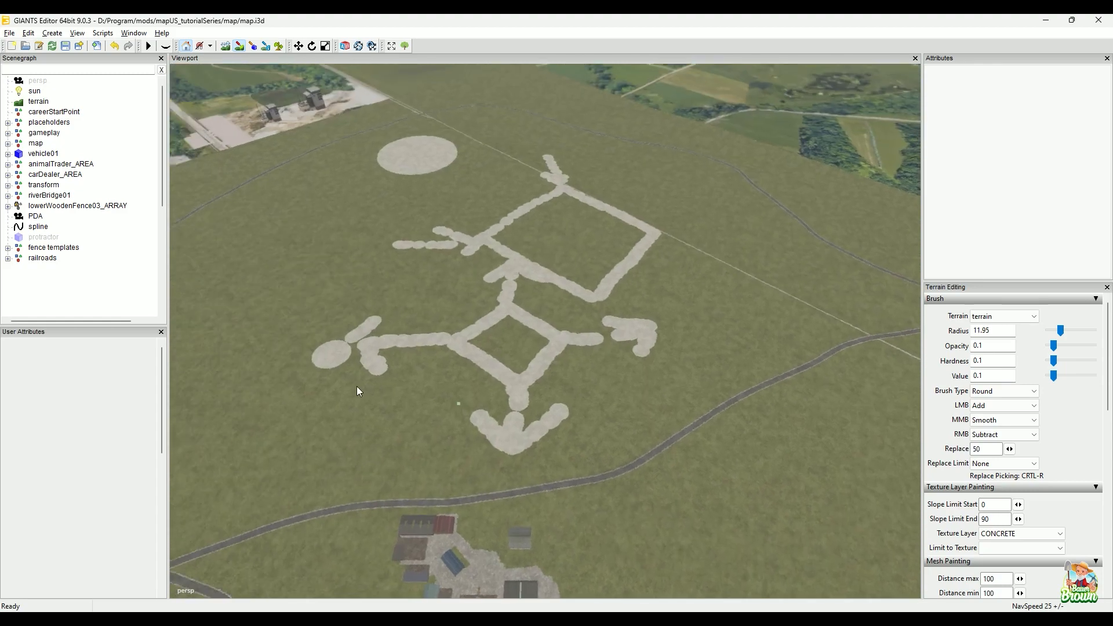
Examine the edges of the small CONCRETE disc and the short strokes beside it up close.
alt+right_drag(618, 303, 763, 296)
alt+right_drag(278, 304, 380, 300)
click(378, 297)
alt+middle_drag(385, 249, 418, 331)
alt+drag(642, 316, 381, 372)
alt+right_drag(381, 372, 493, 360)
alt+right_drag(673, 286, 718, 281)
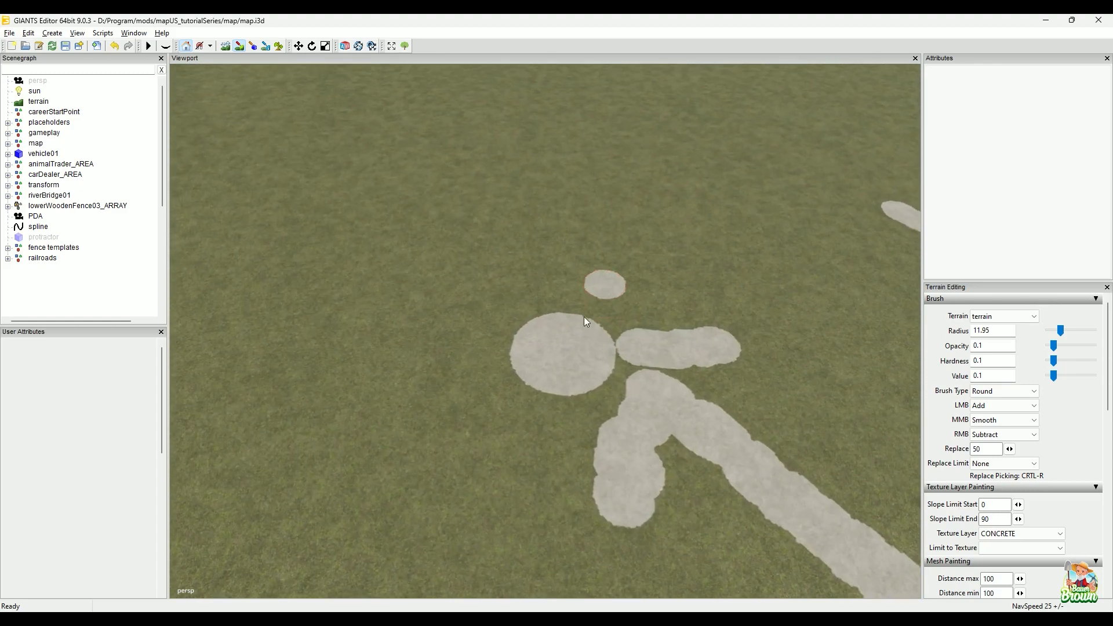
alt+middle_drag(583, 317, 504, 420)
alt+drag(504, 421, 547, 347)
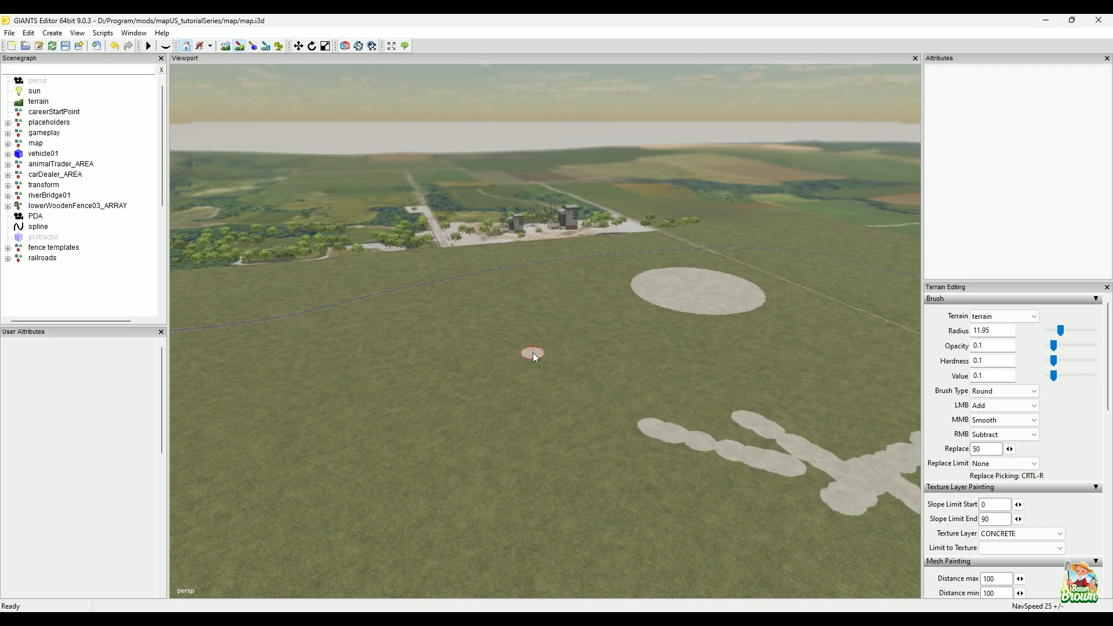
Examine the edge of the large CONCRETE disc from low, overhead and close-up views.
alt+drag(481, 371, 544, 388)
scroll(545, 388, up, 1)
scroll(620, 383, up, 4)
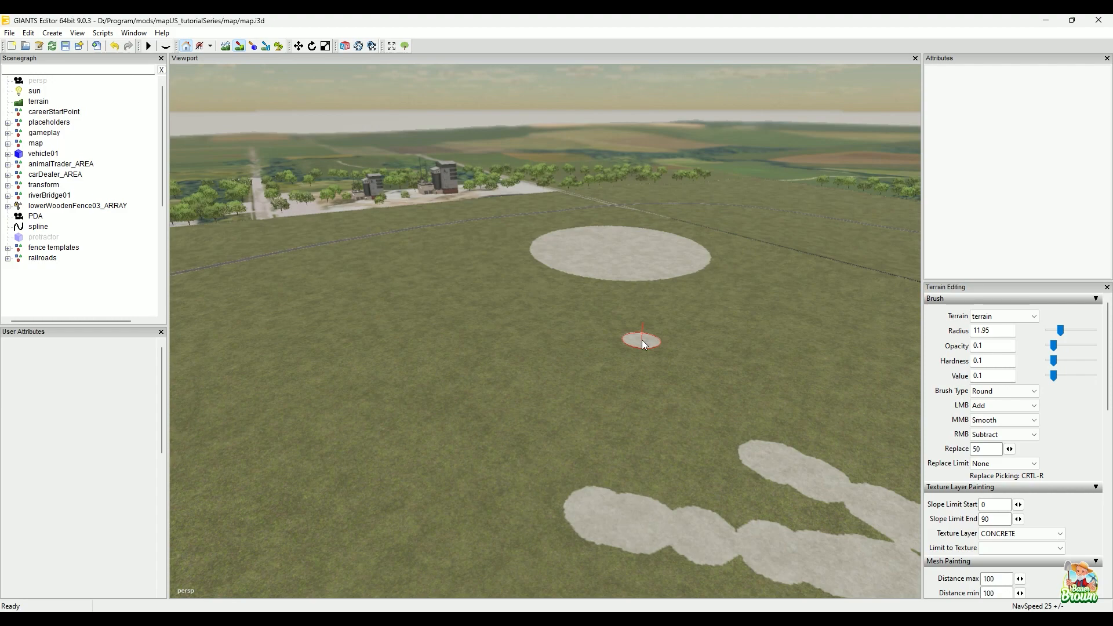
scroll(632, 339, up, 3)
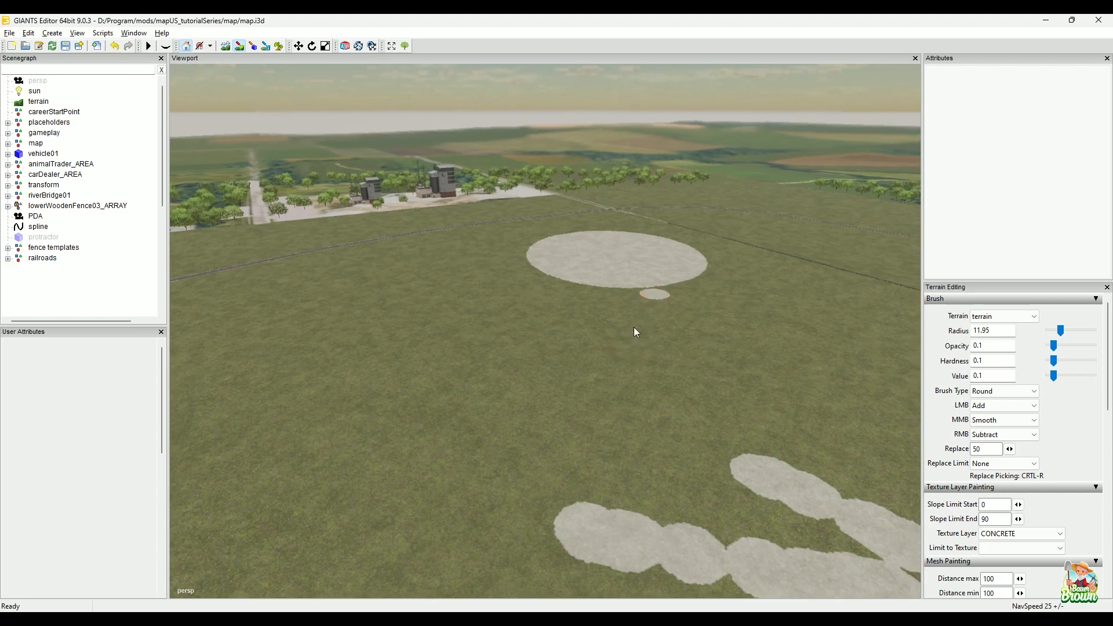
alt+middle_drag(632, 348, 522, 444)
alt+drag(641, 379, 614, 369)
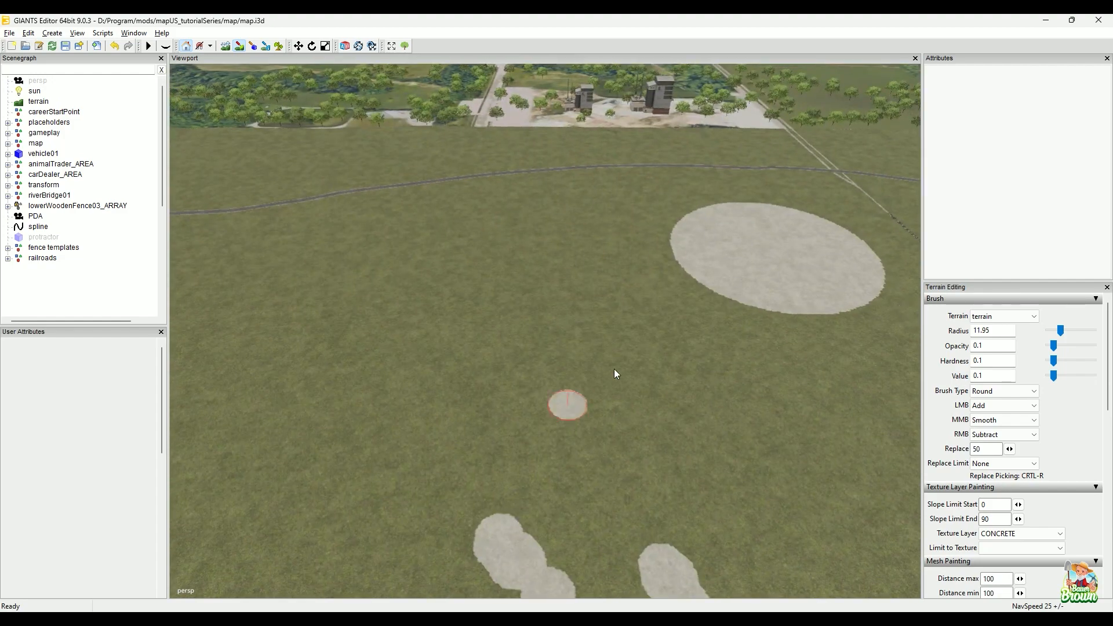
mouse_move(700, 306)
alt+middle_down()
mouse_move(346, 399)
mouse_move(194, 404)
alt+middle_up()
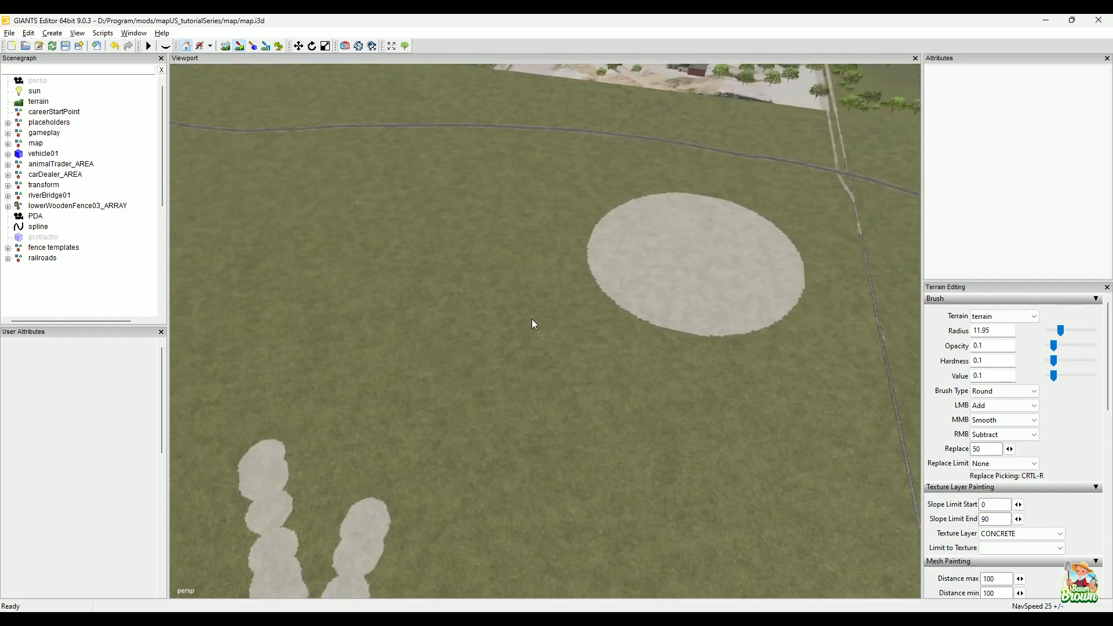
scroll(531, 319, down, 2)
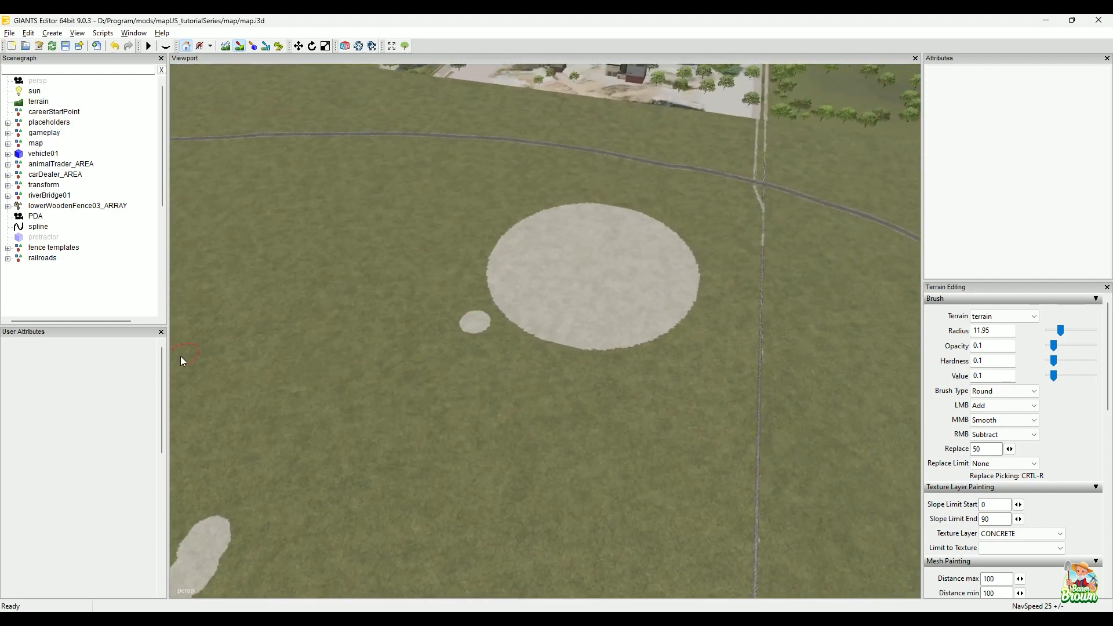
scroll(477, 323, up, 3)
scroll(380, 336, up, 1)
alt+middle_drag(380, 336, 377, 361)
scroll(649, 339, up, 3)
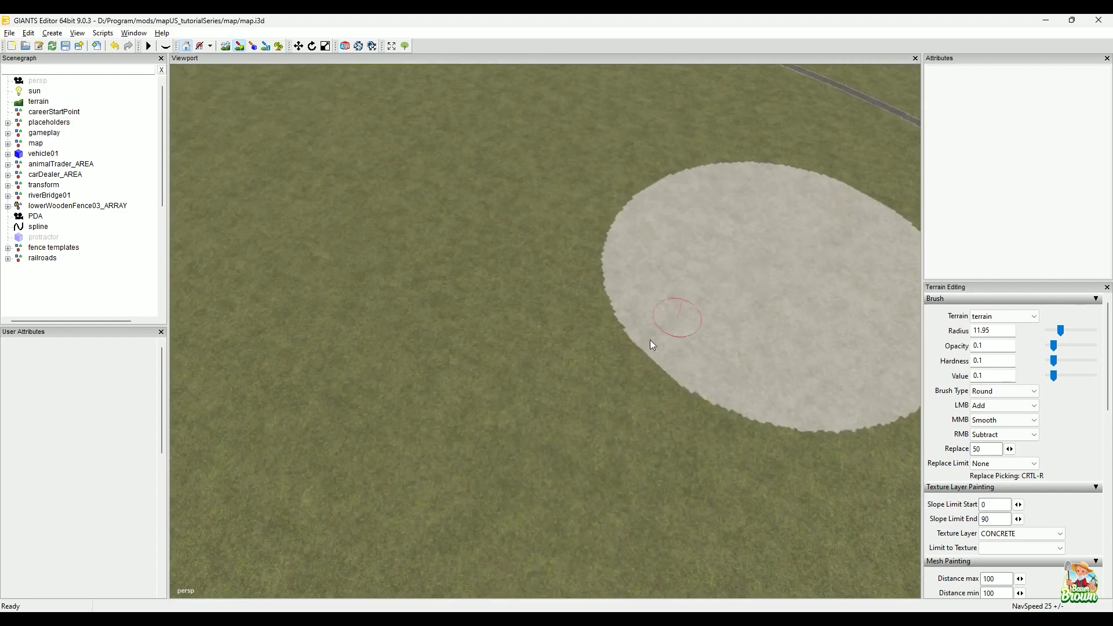
alt+drag(649, 339, 617, 367)
alt+middle_drag(617, 366, 406, 281)
alt+drag(405, 281, 499, 310)
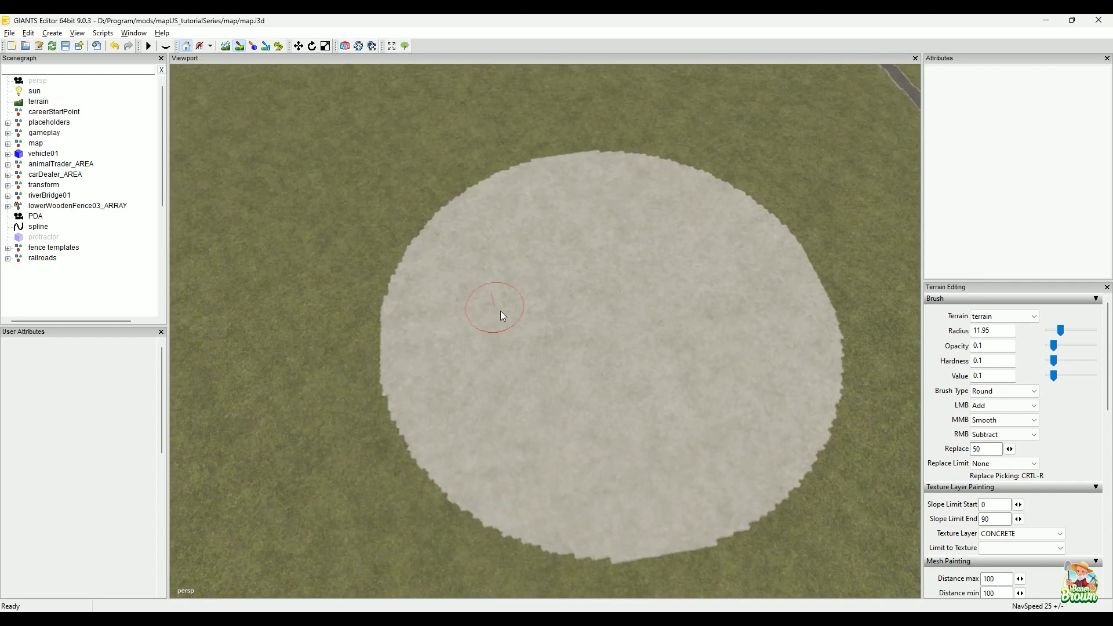
alt+middle_drag(500, 311, 465, 319)
alt+drag(465, 319, 399, 324)
scroll(547, 341, up, 3)
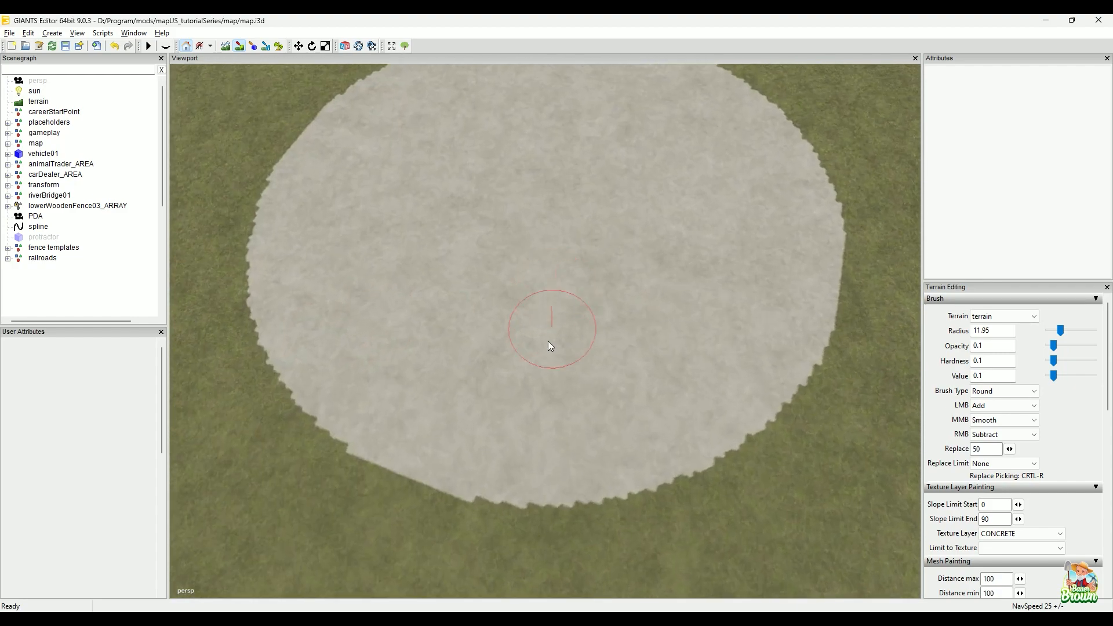
alt+drag(547, 341, 534, 355)
mouse_move(534, 355)
alt+middle_down()
mouse_move(405, 233)
mouse_move(603, 388)
alt+middle_up()
alt+drag(603, 388, 582, 256)
alt+middle_drag(582, 256, 617, 389)
scroll(617, 388, down, 5)
alt+drag(618, 389, 551, 340)
scroll(552, 340, up, 6)
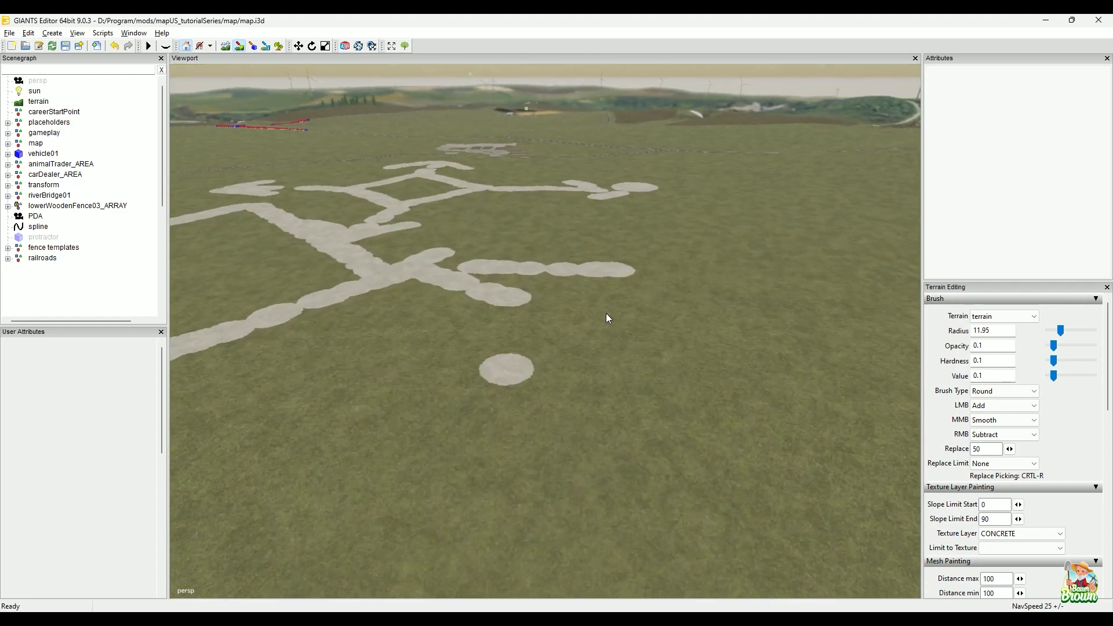
Examine the complete CONCRETE drawing against the surrounding roads and farm buildings from an elevated viewpoint.
alt+middle_drag(599, 235, 598, 301)
mouse_move(617, 191)
alt+middle_down()
mouse_move(583, 464)
mouse_move(600, 274)
mouse_move(565, 454)
alt+middle_up()
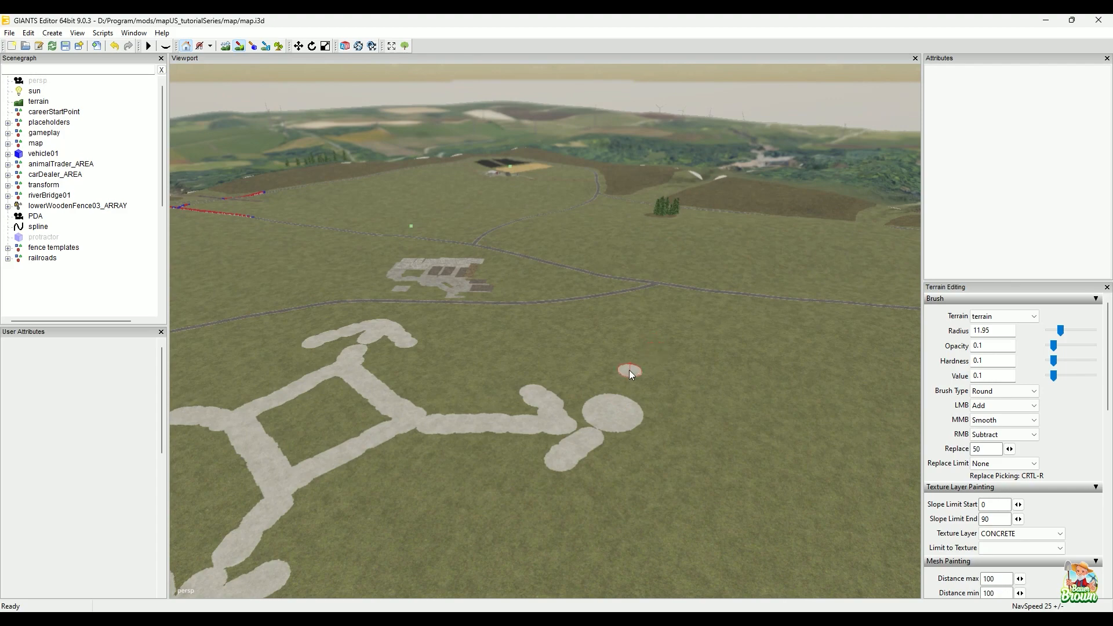
alt+drag(676, 361, 501, 412)
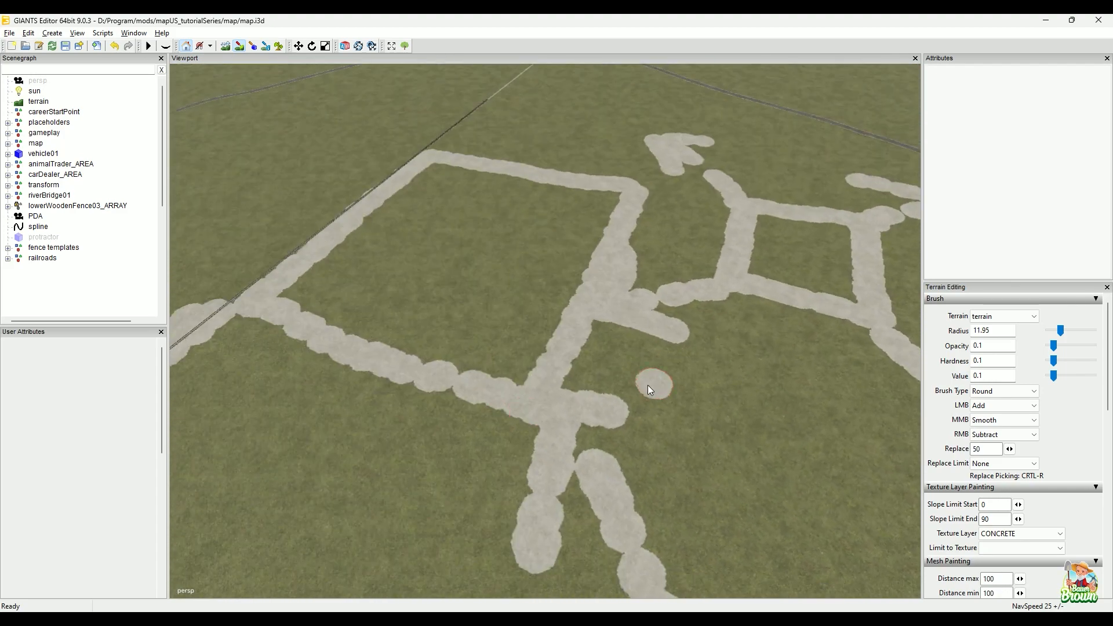
alt+right_drag(648, 384, 521, 391)
alt+drag(510, 419, 624, 416)
alt+drag(712, 376, 672, 380)
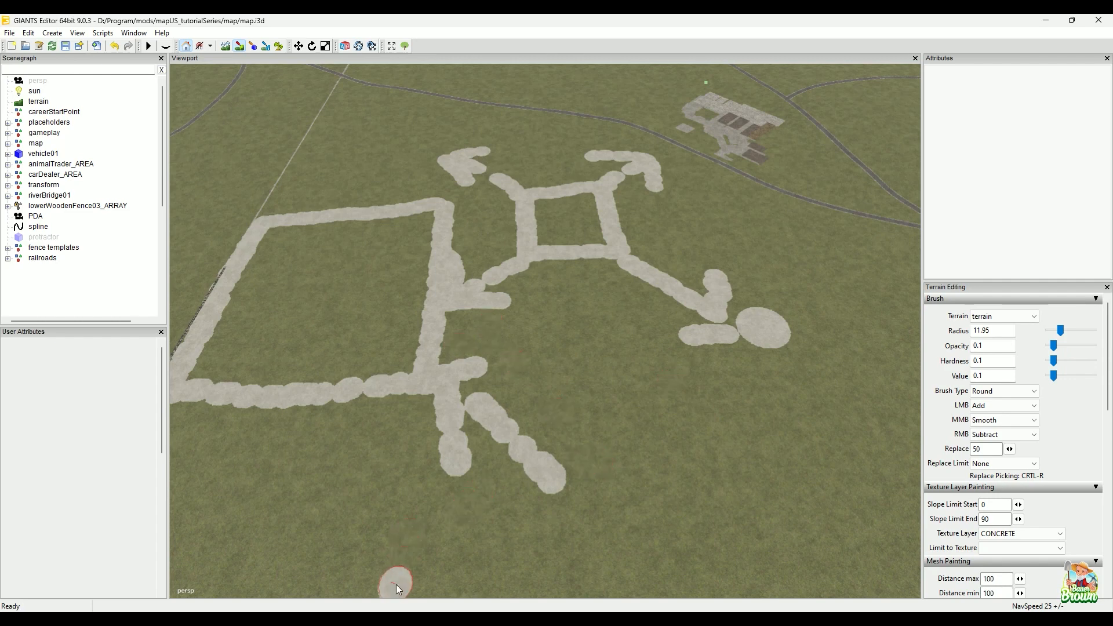
click(81, 547)
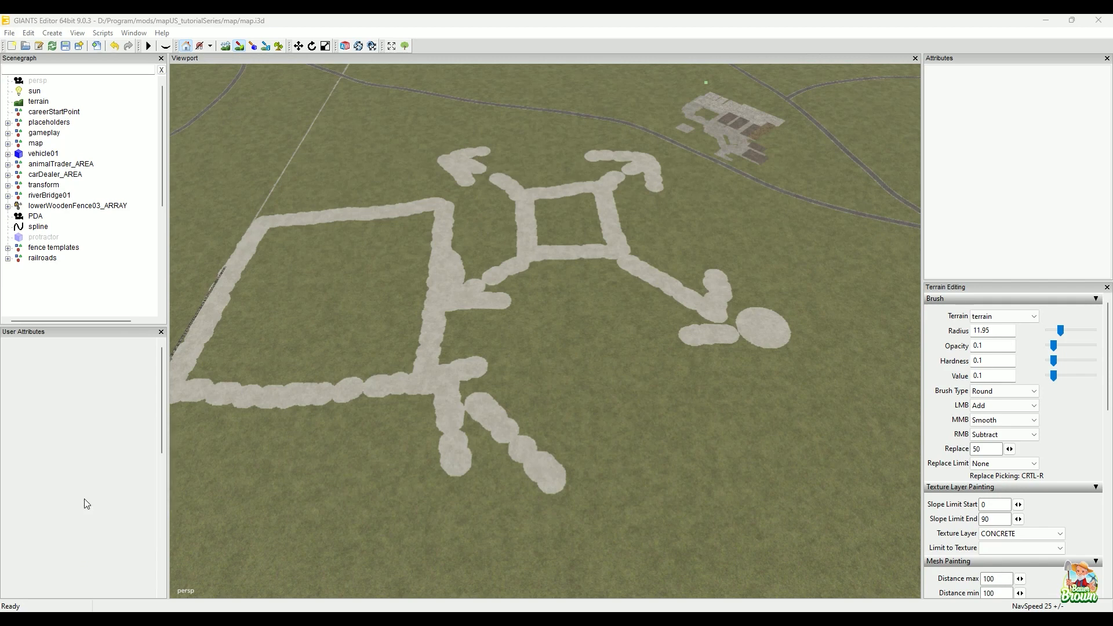
drag(493, 250, 505, 351)
mouse_move(492, 252)
mouse_down()
mouse_move(551, 397)
mouse_move(503, 347)
mouse_up()
mouse_move(398, 170)
mouse_down()
mouse_move(468, 236)
mouse_move(431, 251)
mouse_up()
mouse_move(672, 134)
mouse_down()
mouse_move(654, 186)
mouse_move(696, 191)
mouse_up()
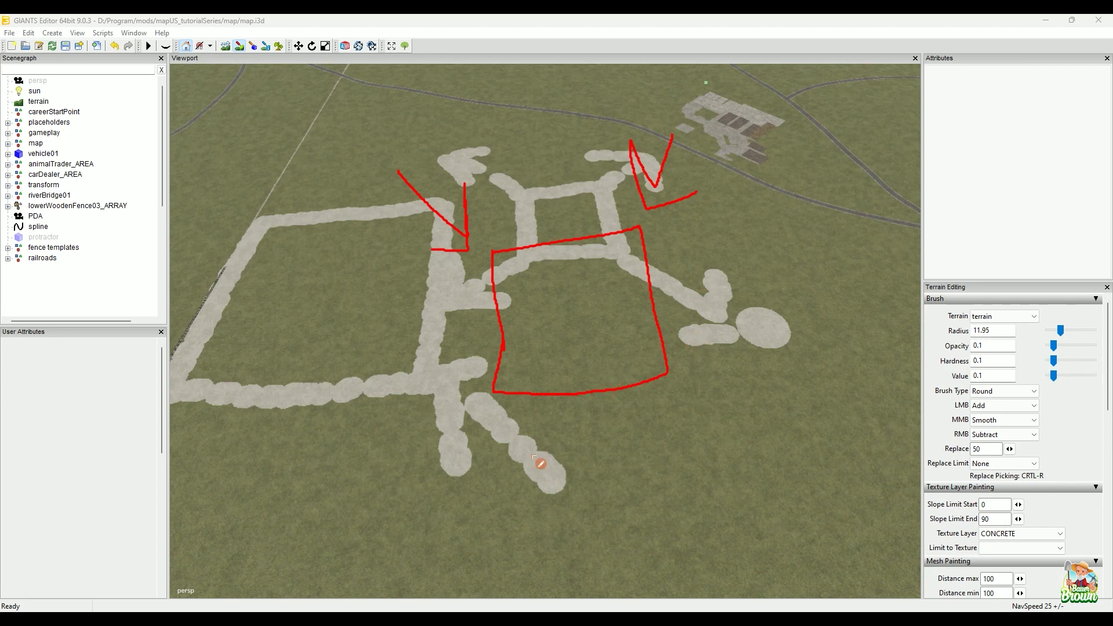
click(414, 550)
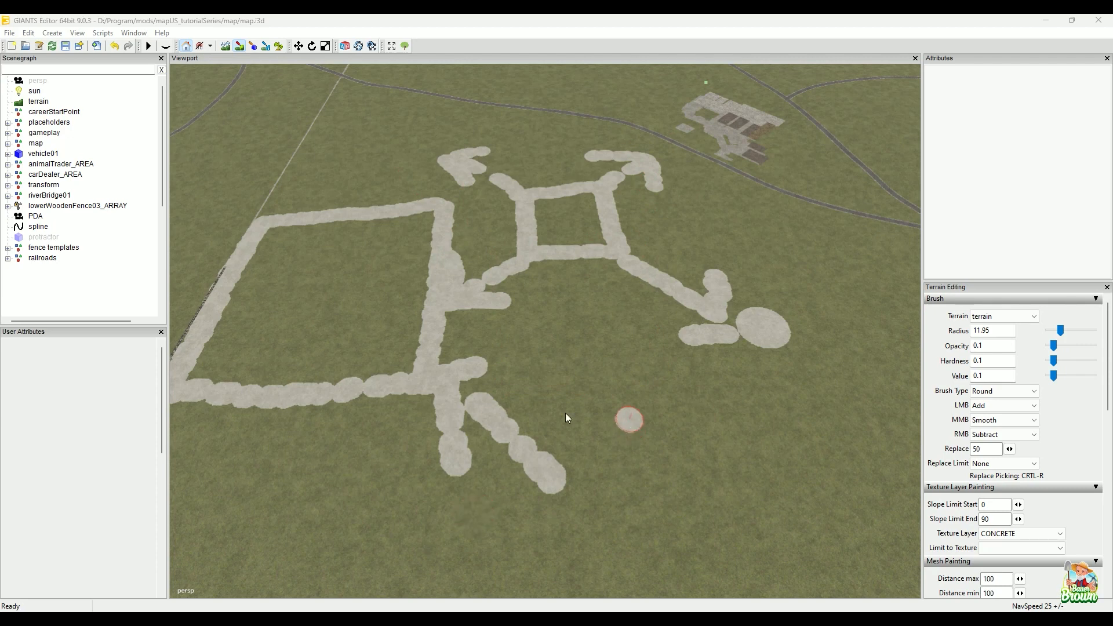
key(ctrl+z)
Survey the CONCRETE shapes, farm yard and road junctions together from a wider overhead view and several angles.
alt+middle_drag(721, 261, 651, 431)
alt+middle_drag(741, 284, 654, 510)
mouse_move(703, 291)
alt+middle_down()
mouse_move(673, 354)
mouse_move(415, 550)
alt+middle_up()
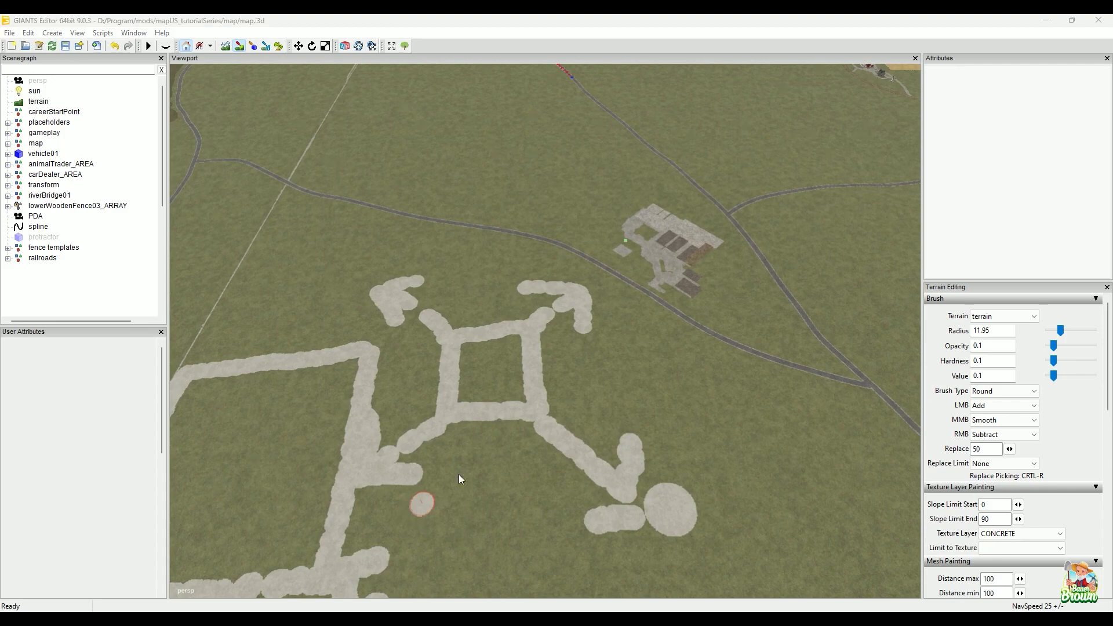
mouse_move(688, 380)
alt+mouse_down()
mouse_move(686, 369)
mouse_move(585, 342)
alt+mouse_up()
alt+middle_drag(715, 298, 257, 457)
alt+middle_drag(590, 285, 545, 310)
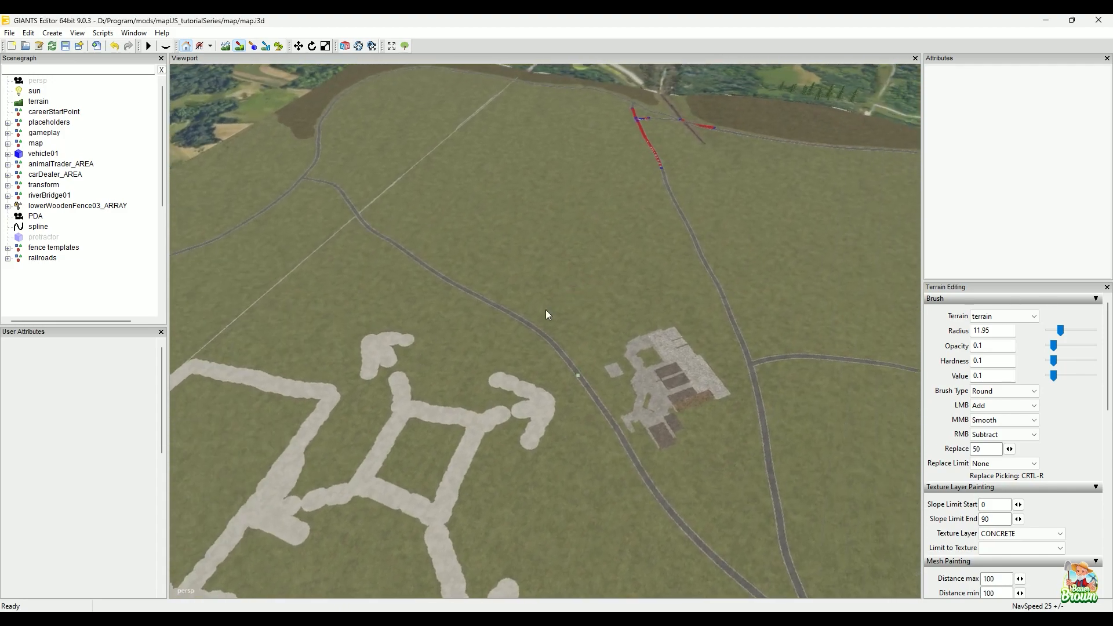
mouse_move(545, 309)
alt+mouse_down()
mouse_move(624, 299)
mouse_move(631, 283)
alt+mouse_up()
scroll(631, 283, down, 2)
alt+drag(684, 349, 536, 356)
scroll(537, 356, up, 2)
scroll(536, 356, down, 2)
alt+drag(499, 413, 694, 394)
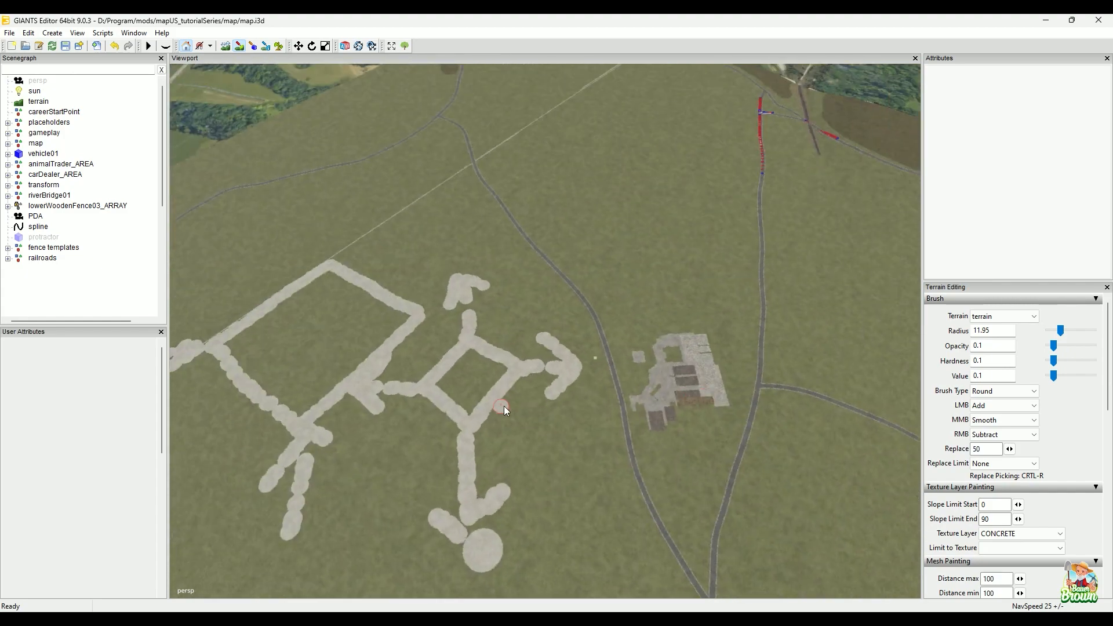
mouse_move(509, 408)
alt+mouse_down()
mouse_move(492, 453)
mouse_move(722, 426)
mouse_move(690, 503)
mouse_move(549, 426)
mouse_move(474, 410)
mouse_move(669, 389)
mouse_move(847, 302)
mouse_move(655, 357)
mouse_move(718, 355)
mouse_move(409, 344)
mouse_move(555, 429)
mouse_move(556, 393)
mouse_move(538, 415)
mouse_move(461, 421)
mouse_move(594, 429)
mouse_move(642, 414)
mouse_move(339, 414)
mouse_move(509, 454)
mouse_move(746, 466)
mouse_move(600, 448)
alt+mouse_up()
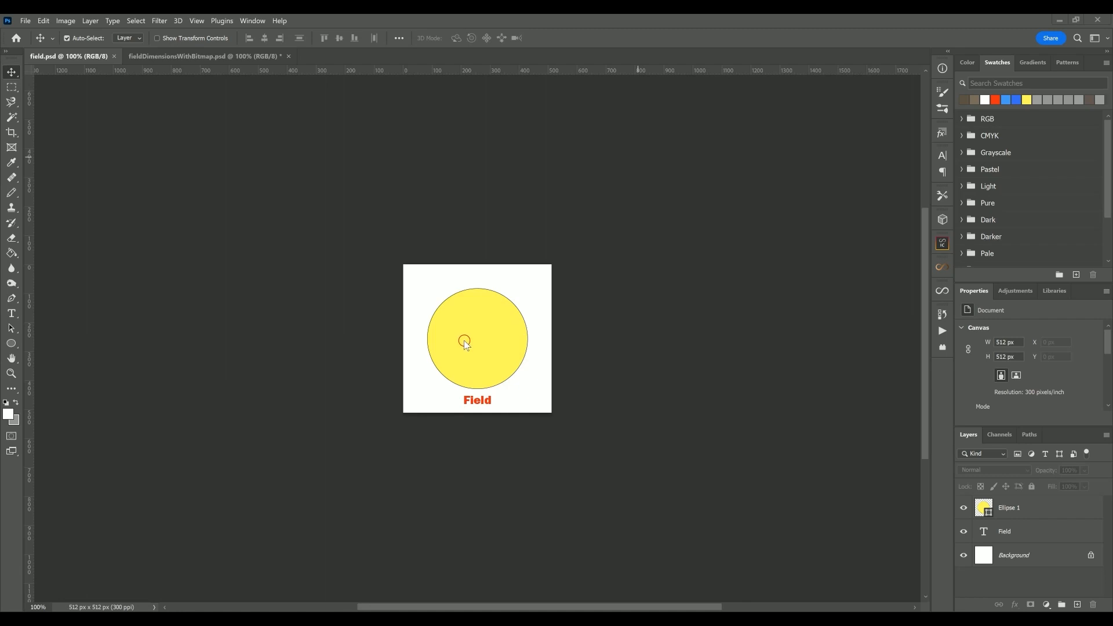
In Photoshop, compare the circle and canvas in field.psd with those in fieldDimensionsWithBitmap.psd.
click(238, 56)
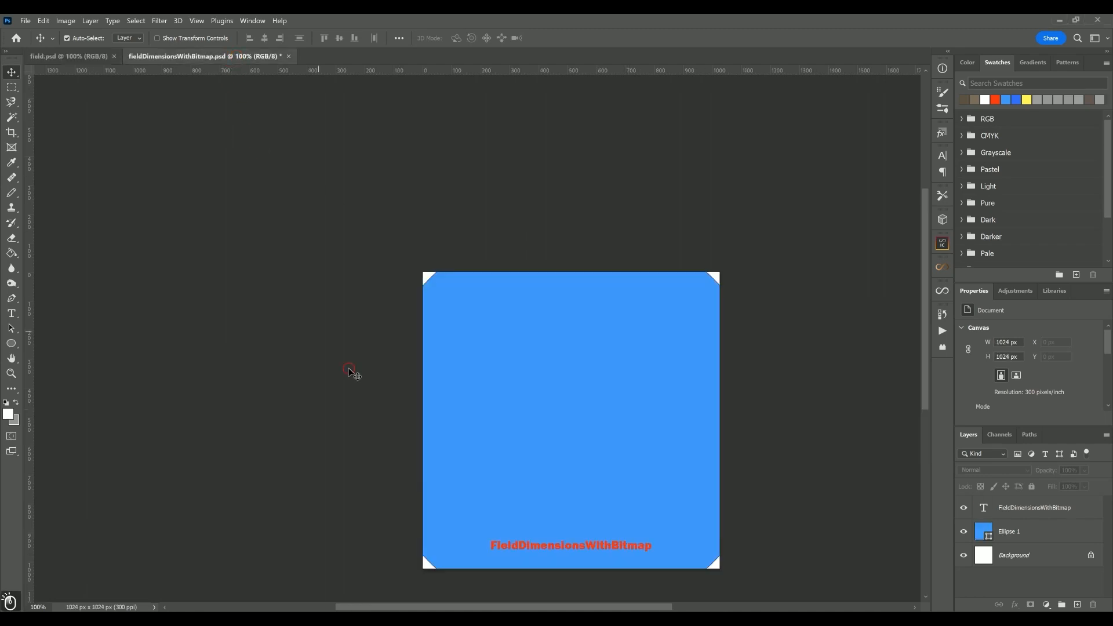
key(space)
drag(621, 440, 558, 332)
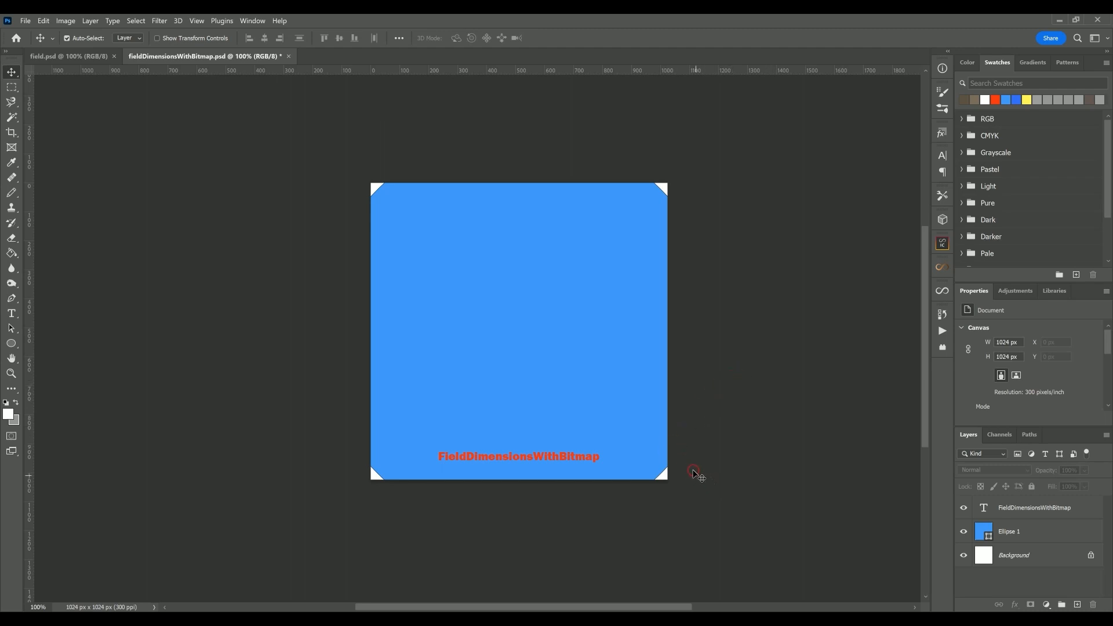
click(82, 57)
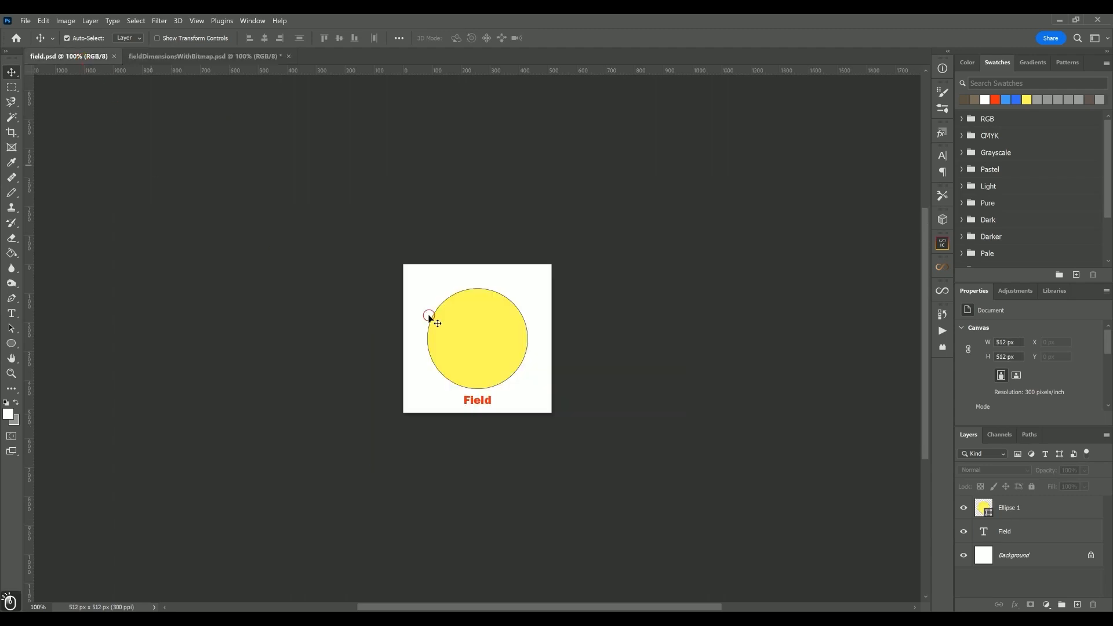
click(192, 56)
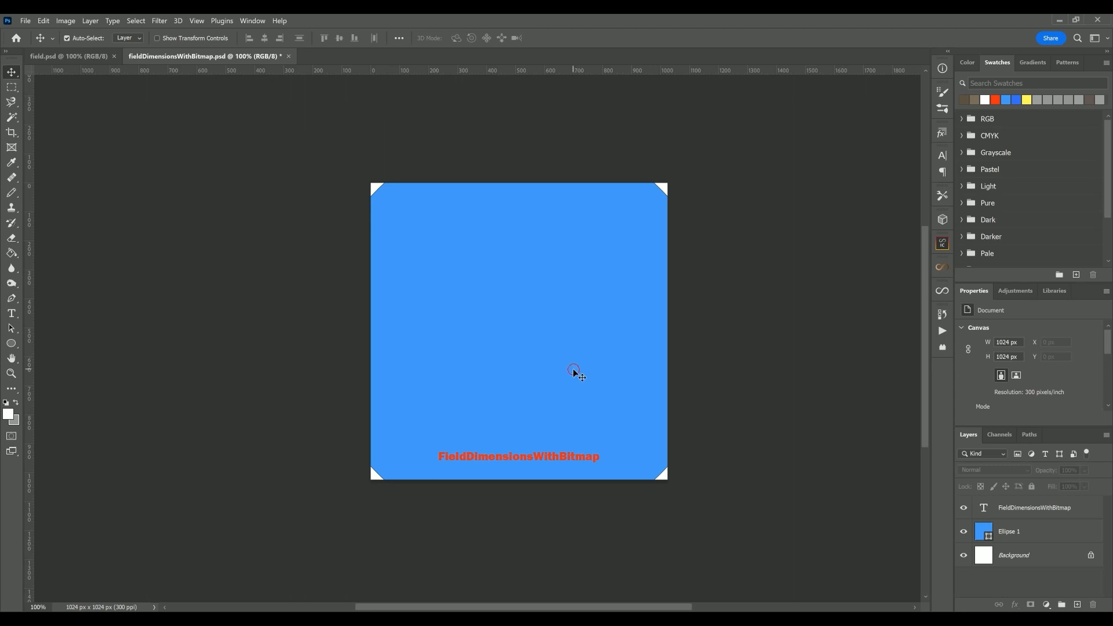
Set the canvas of fieldDimensionsWithBitmap.psd to 2048 px wide and 2048 px high, keeping the blue circle in view.
click(1019, 341)
text(2048)
key(Tab)
text(2048)
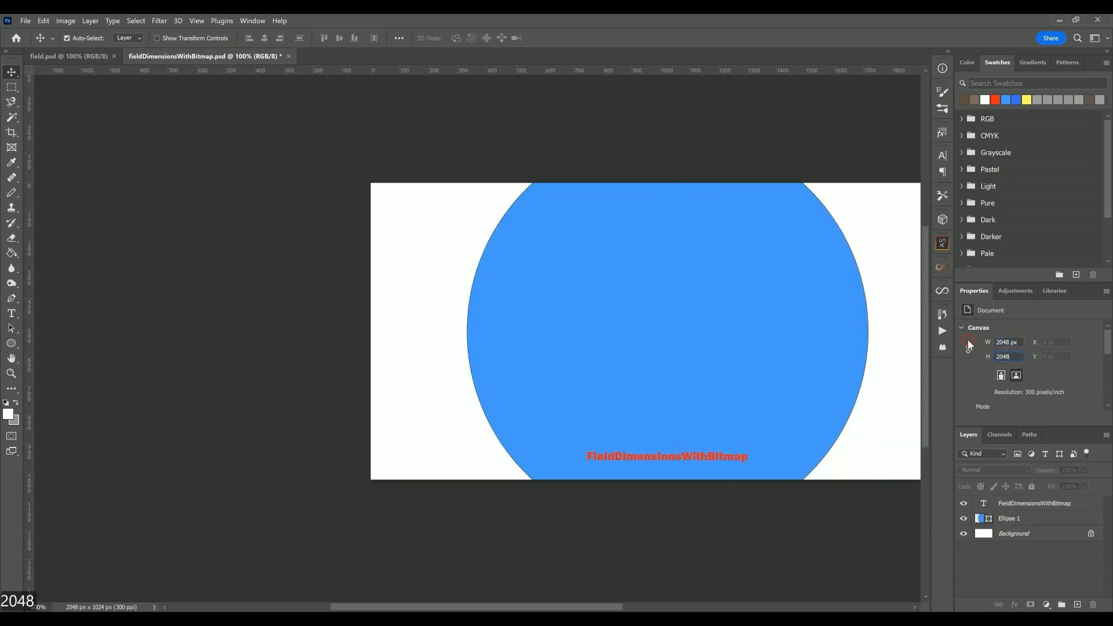
key(Tab)
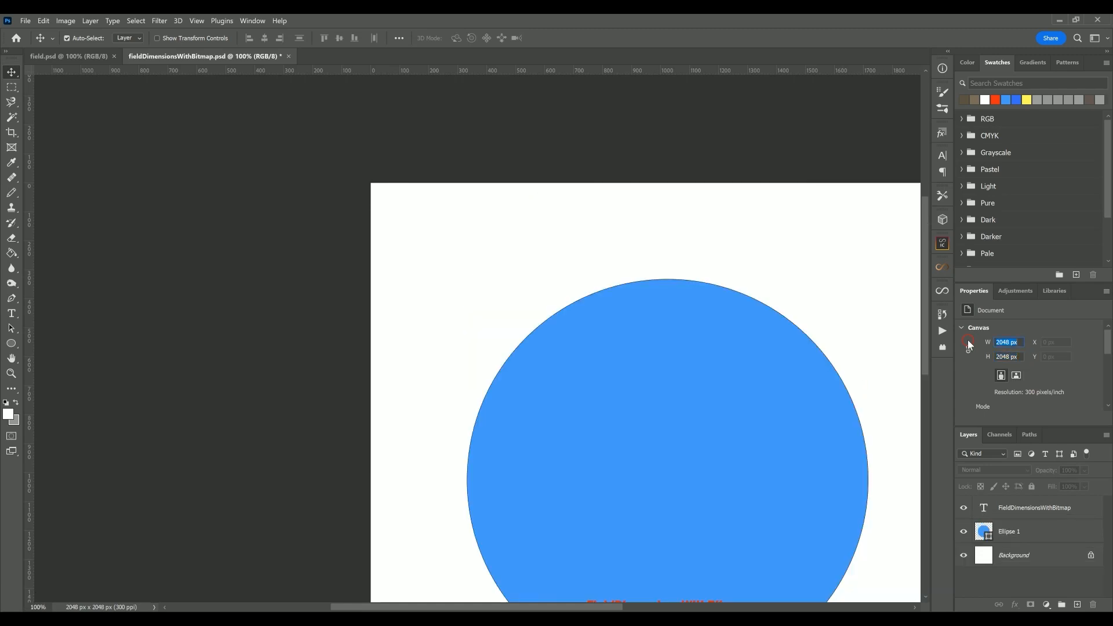
key(space)
key(space)
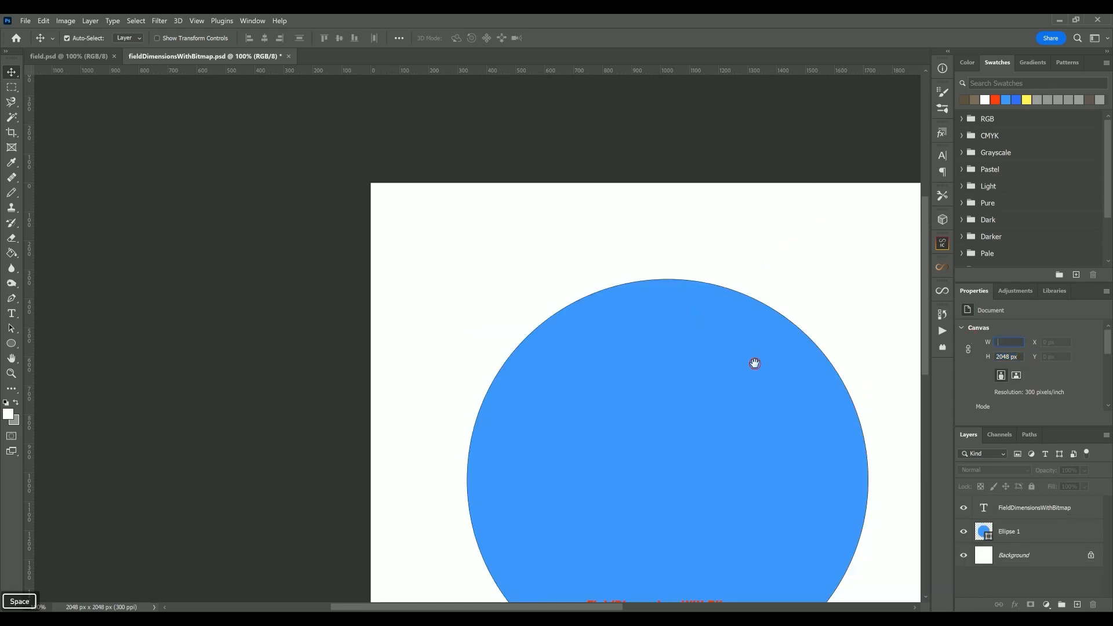
click(586, 251)
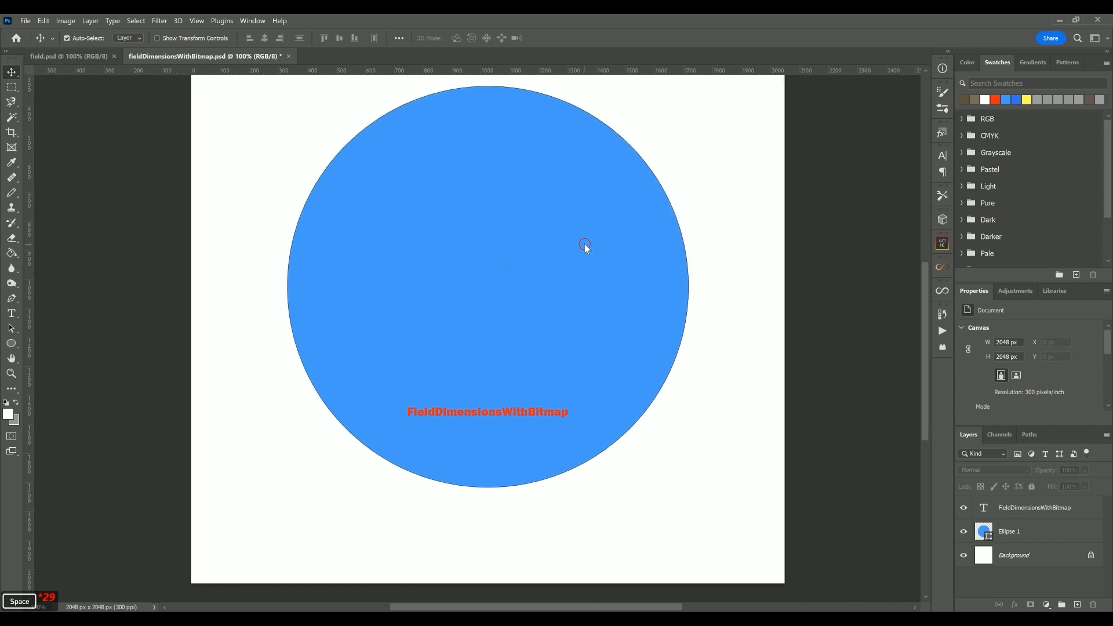
drag(641, 359, 607, 316)
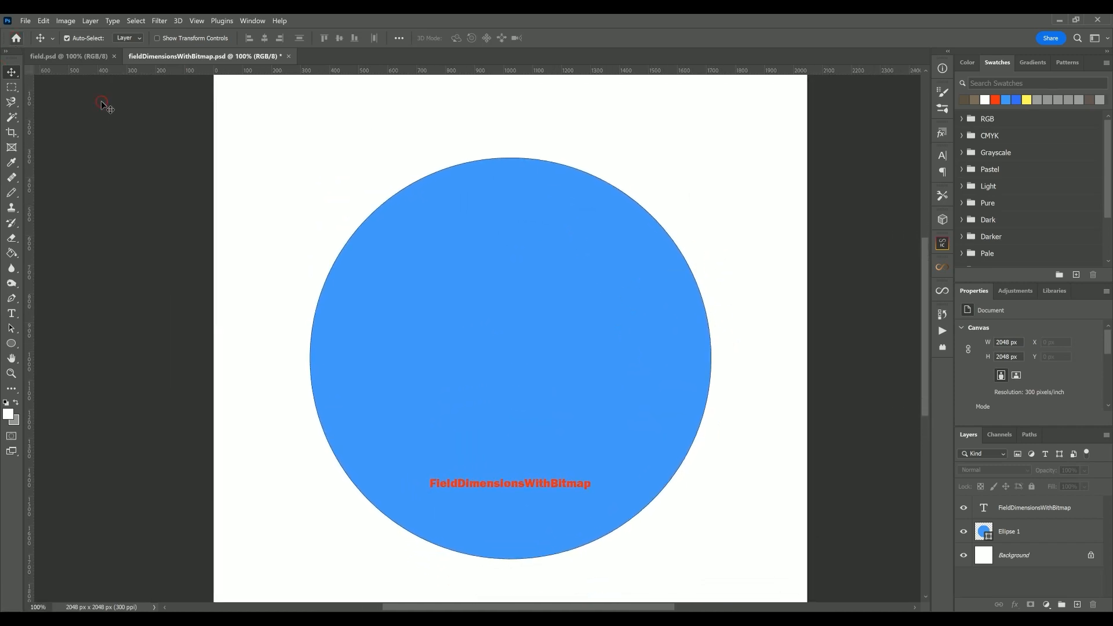
key(space)
drag(680, 234, 663, 182)
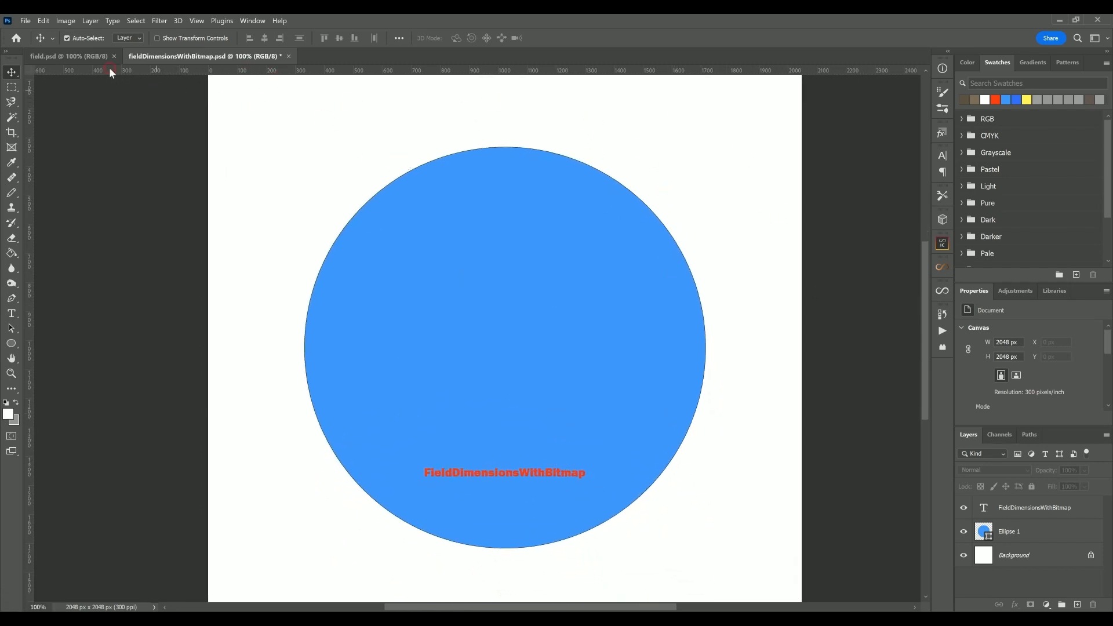
Compare the small yellow circle in field.psd with the blue circle on the enlarged fieldDimensionsWithBitmap.psd canvas.
click(85, 57)
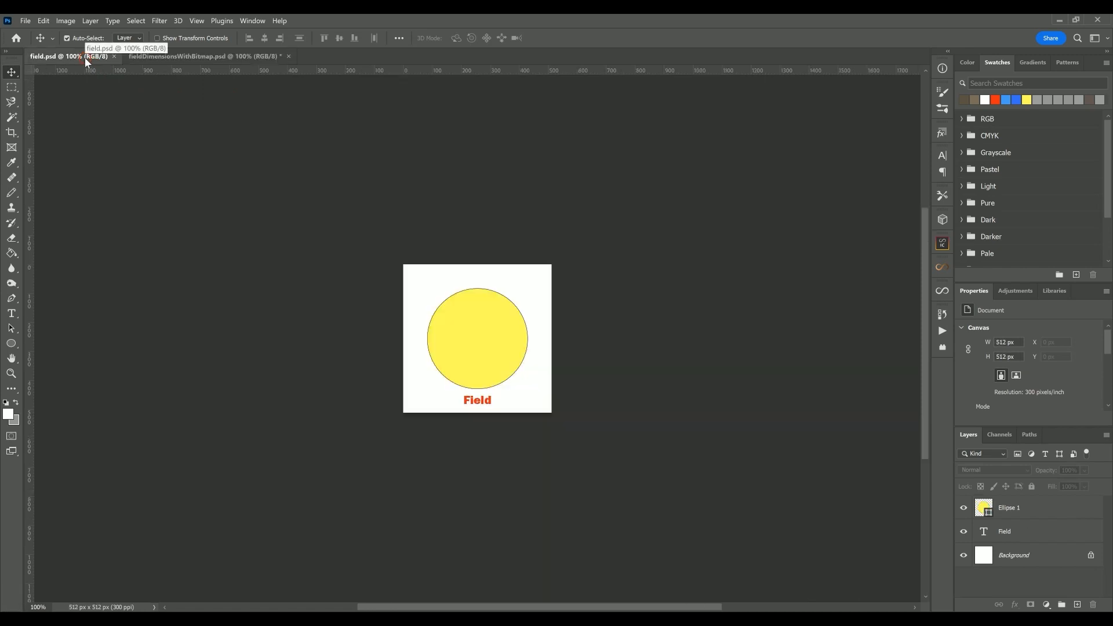
click(172, 54)
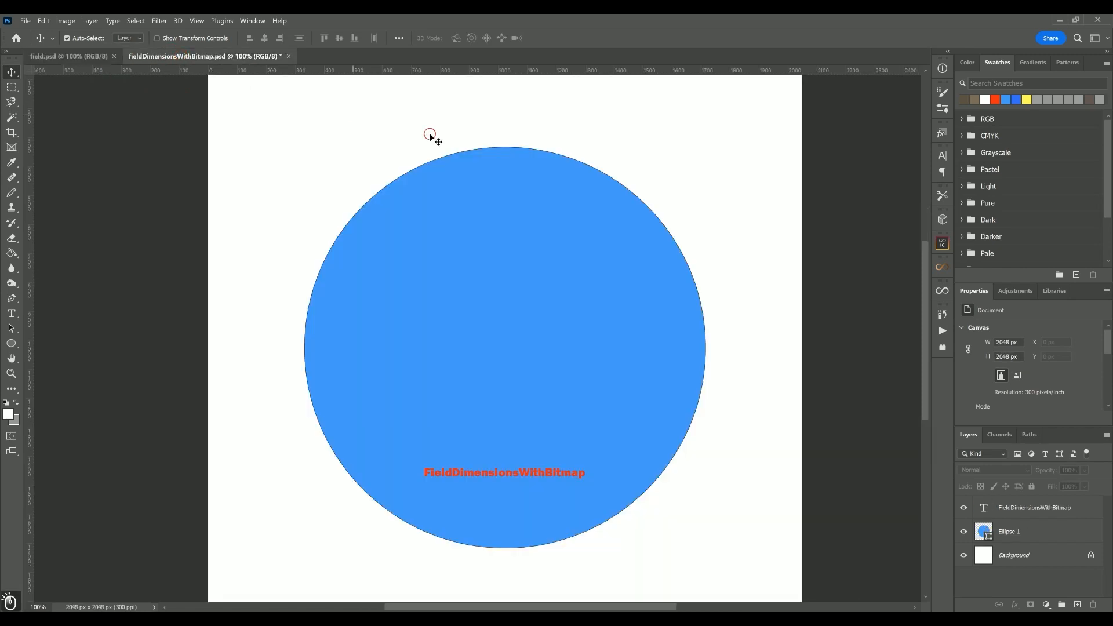
key(space)
drag(715, 214, 750, 175)
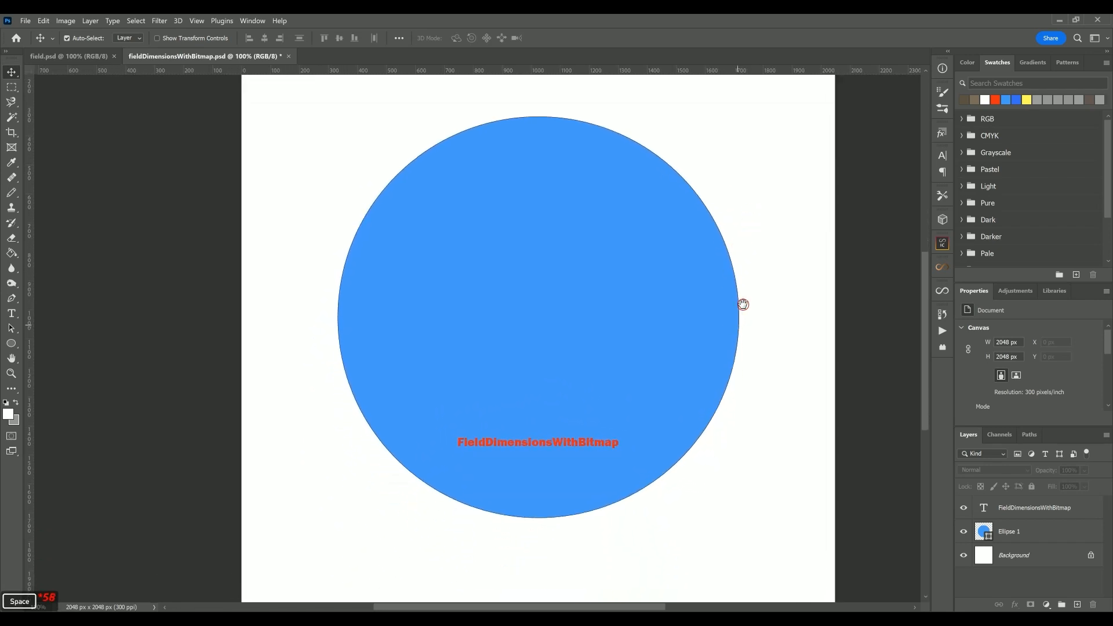
drag(744, 276, 738, 309)
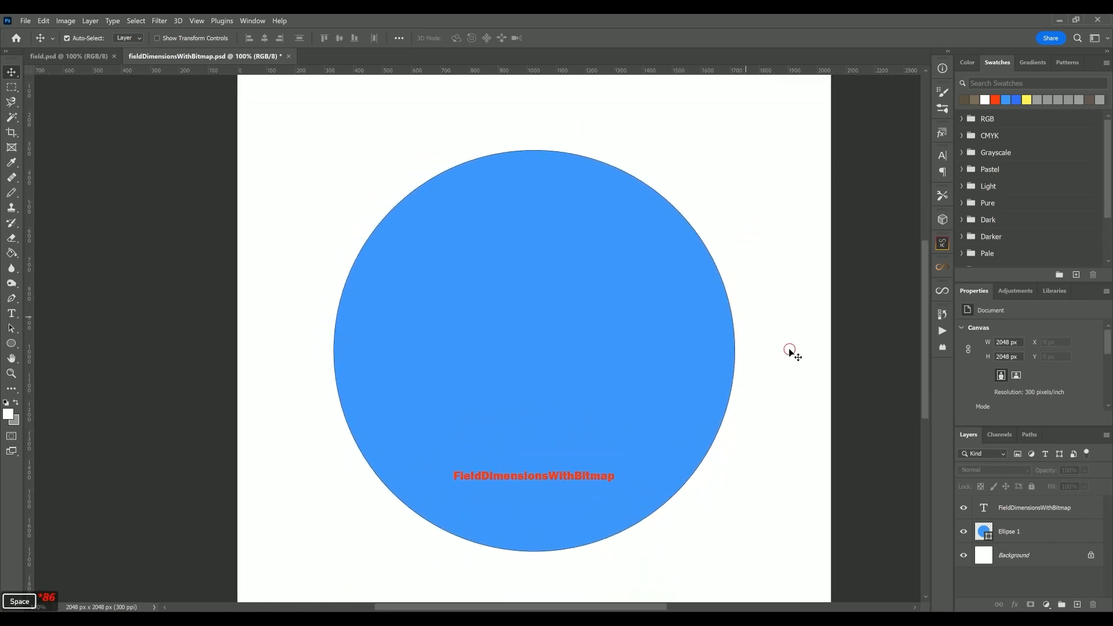
Merge all visible layers of fieldDimensionsWithBitmap.psd, including Ellipse 1 and the text layer, into the background.
click(1037, 531)
right_click(1035, 529)
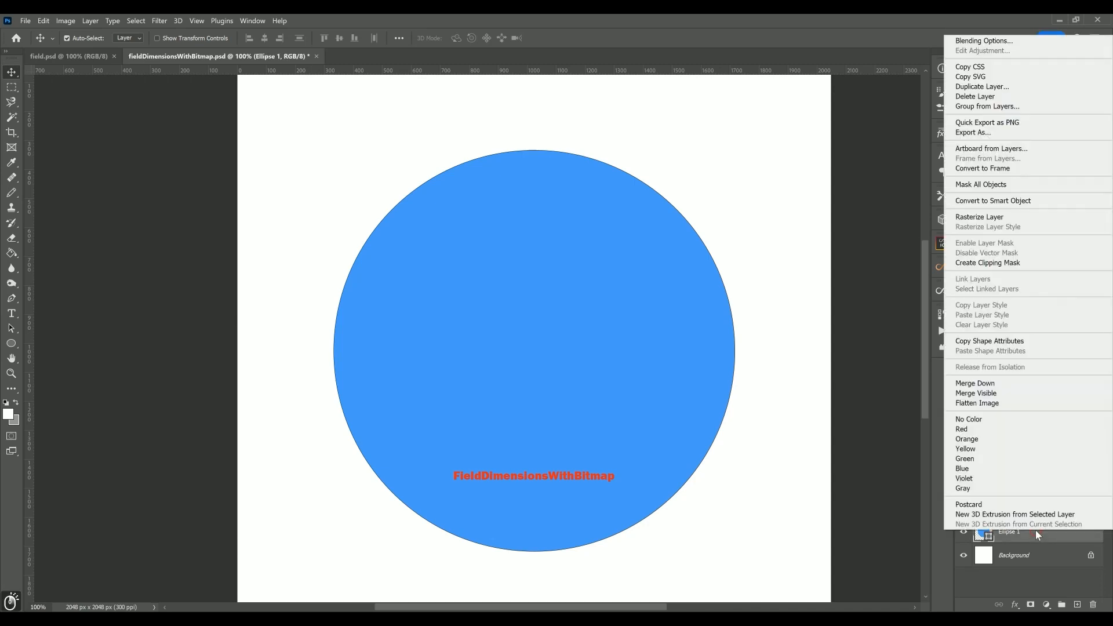
click(1041, 393)
click(600, 344)
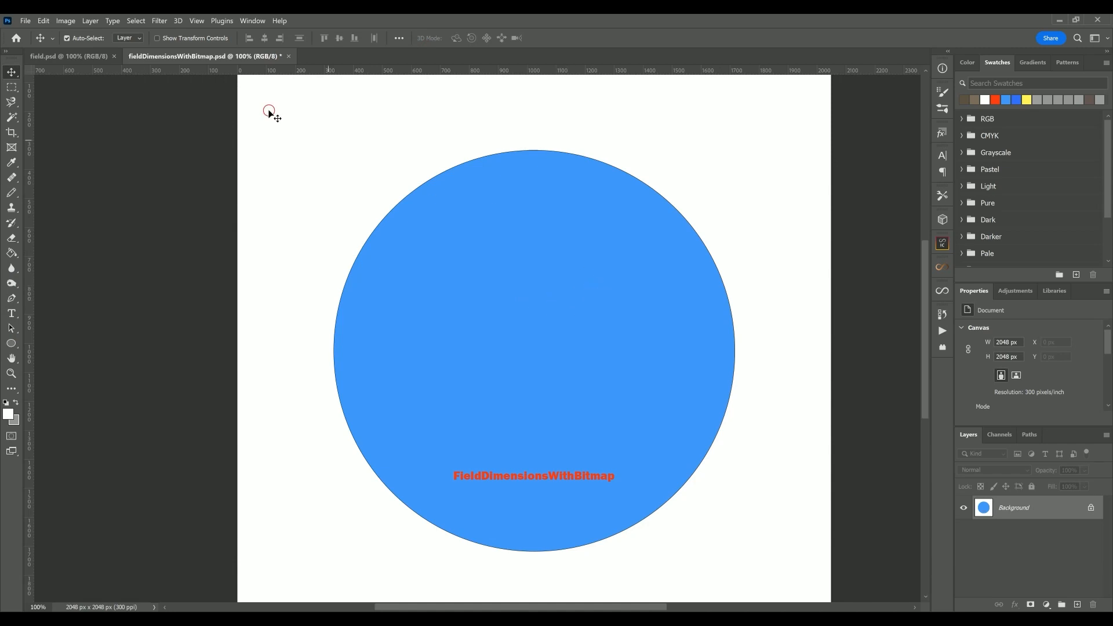
Resample the merged fieldDimensionsWithBitmap.psd image to 512 × 512 pixels using Image Size.
click(62, 22)
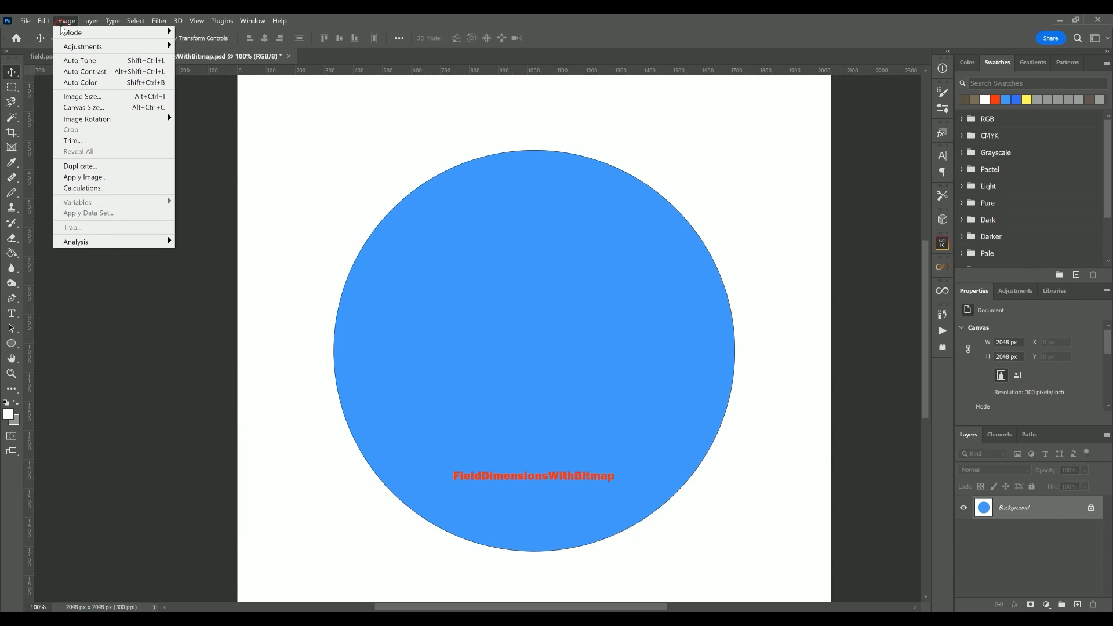
click(111, 101)
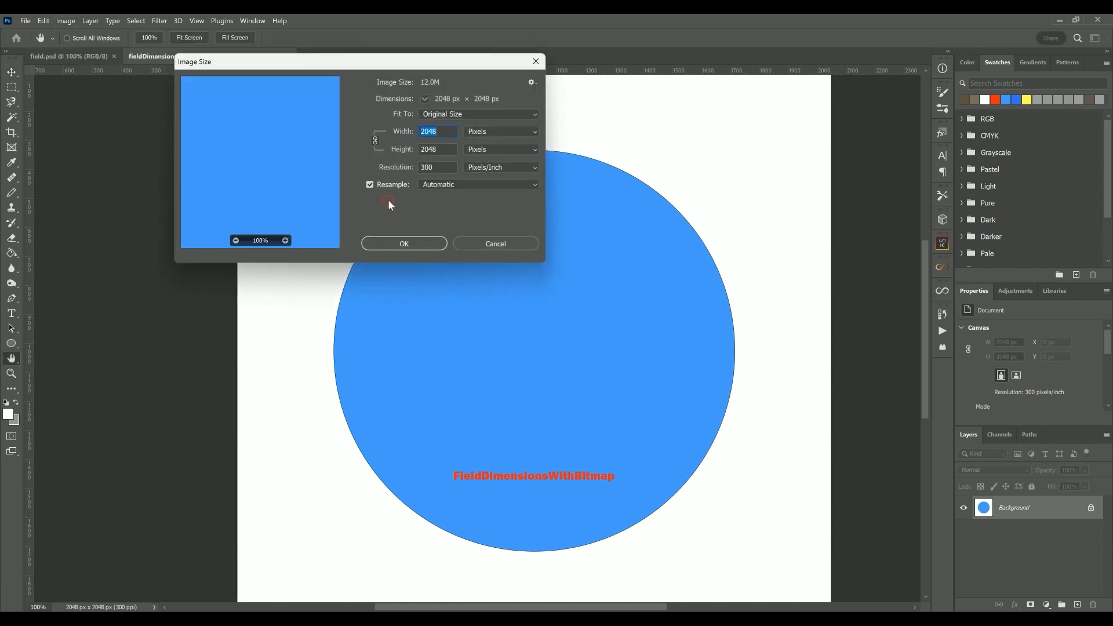
text(512)
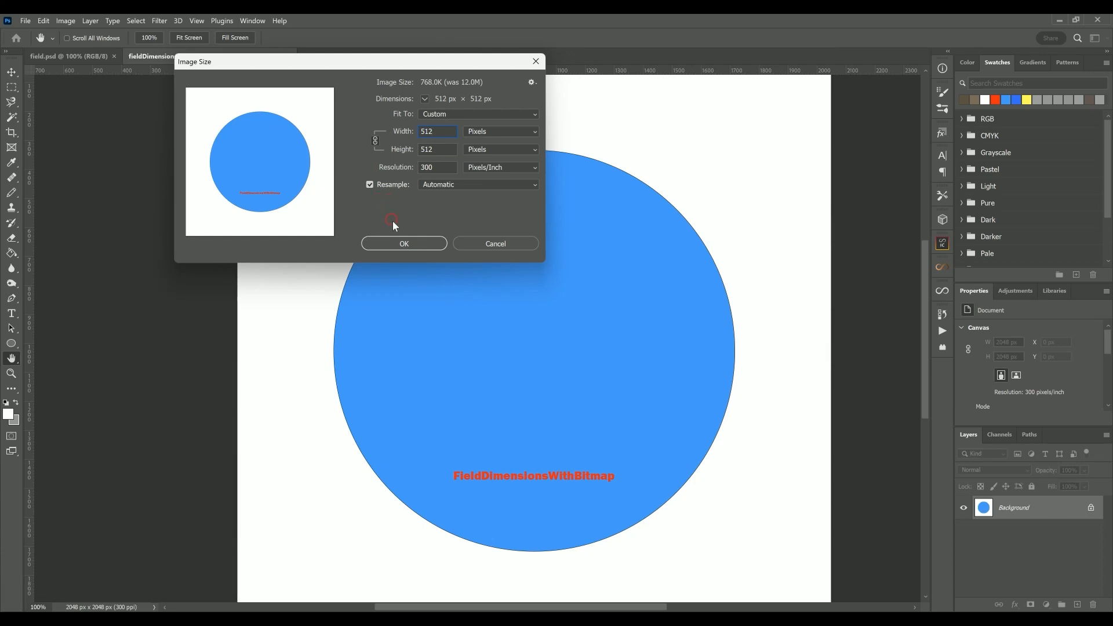
click(418, 242)
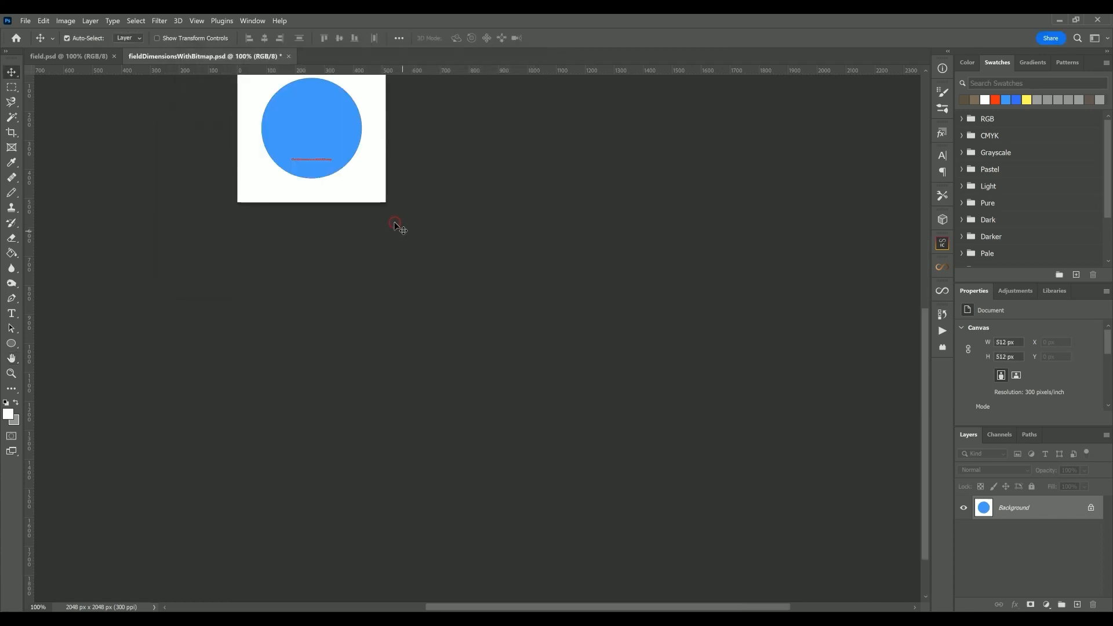
key(space)
drag(363, 161, 552, 364)
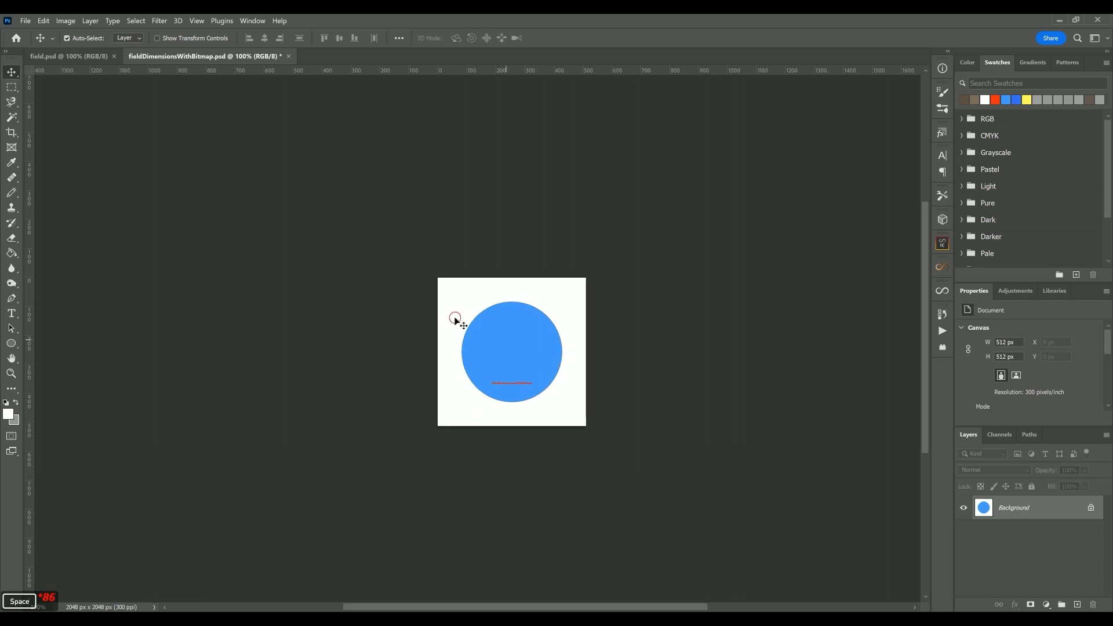
Align the view of the reduced blue circle with field.psd and alternate between both documents to compare circle size and sharpness.
click(79, 57)
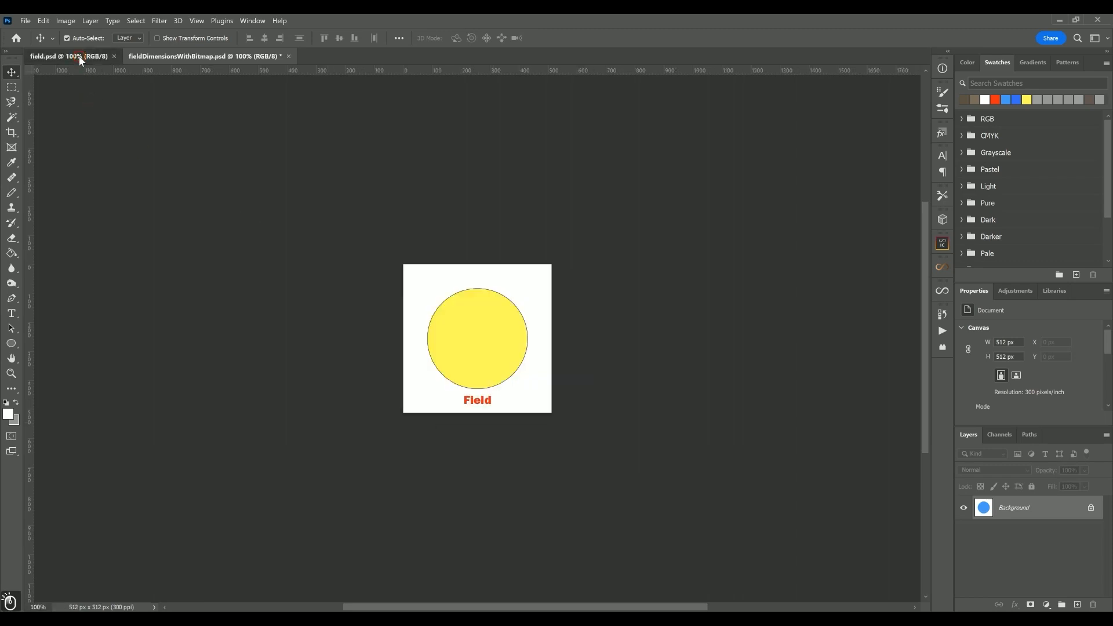
click(153, 61)
key(space)
drag(496, 331, 472, 325)
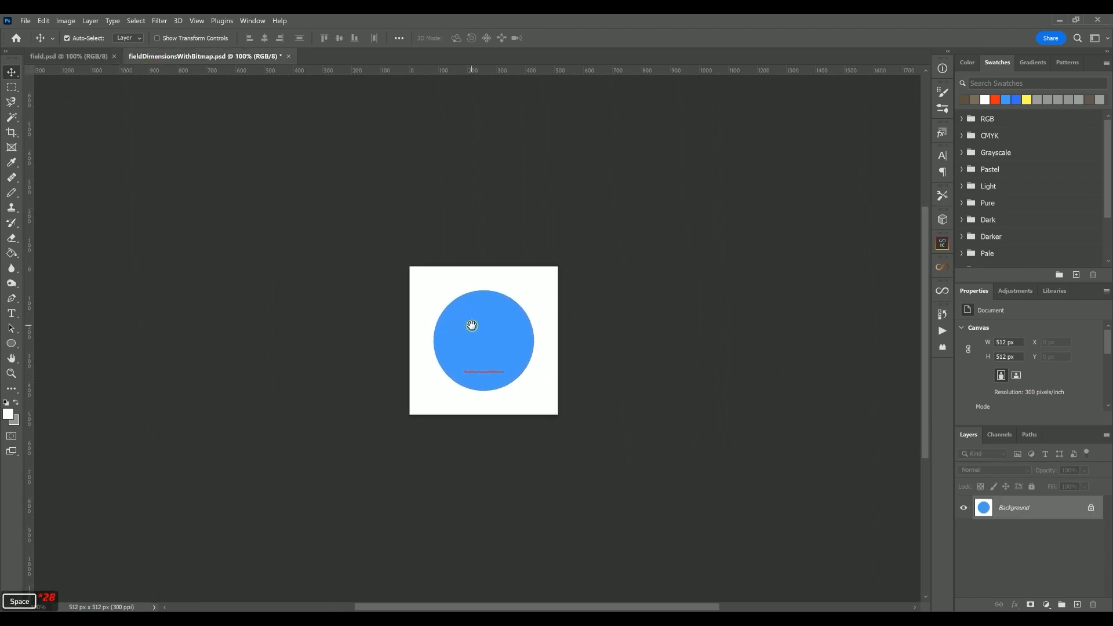
click(82, 59)
click(155, 60)
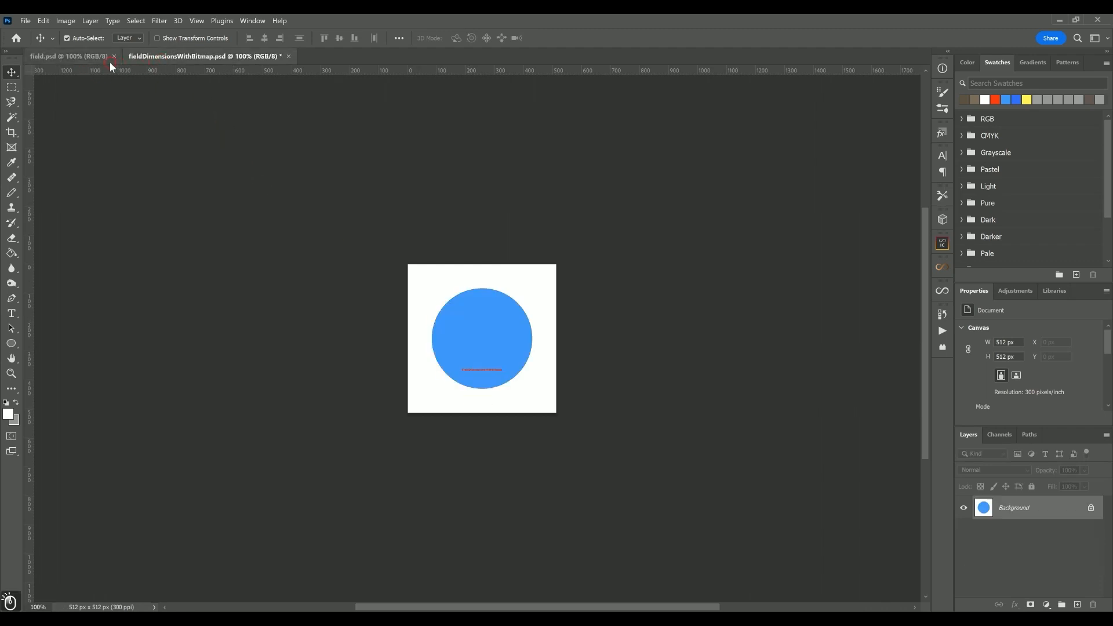
click(98, 57)
click(166, 58)
click(63, 58)
click(186, 58)
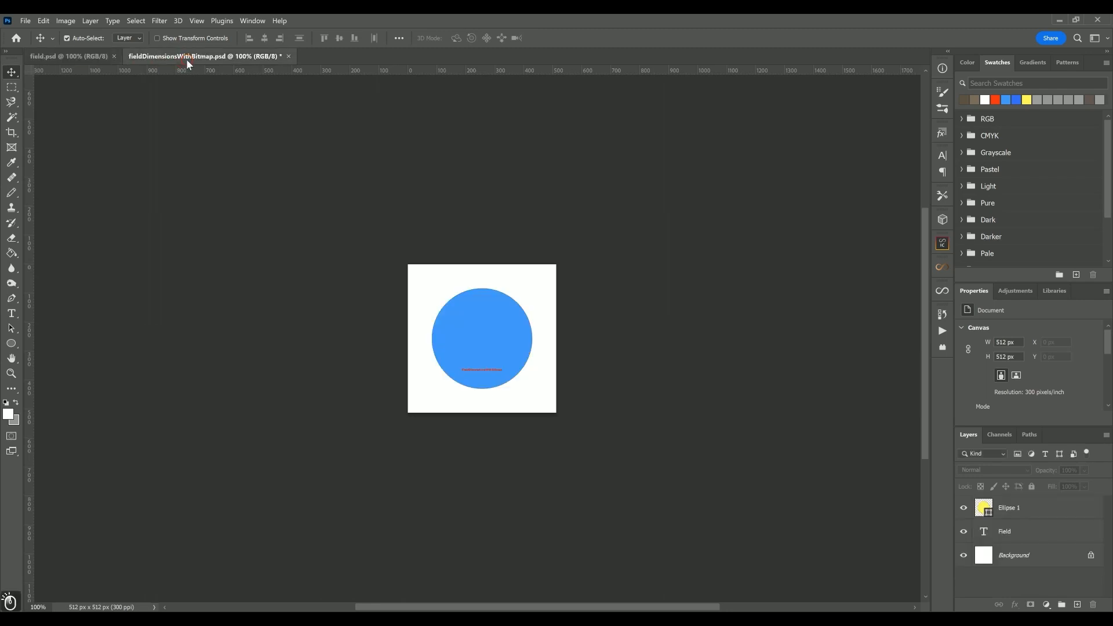